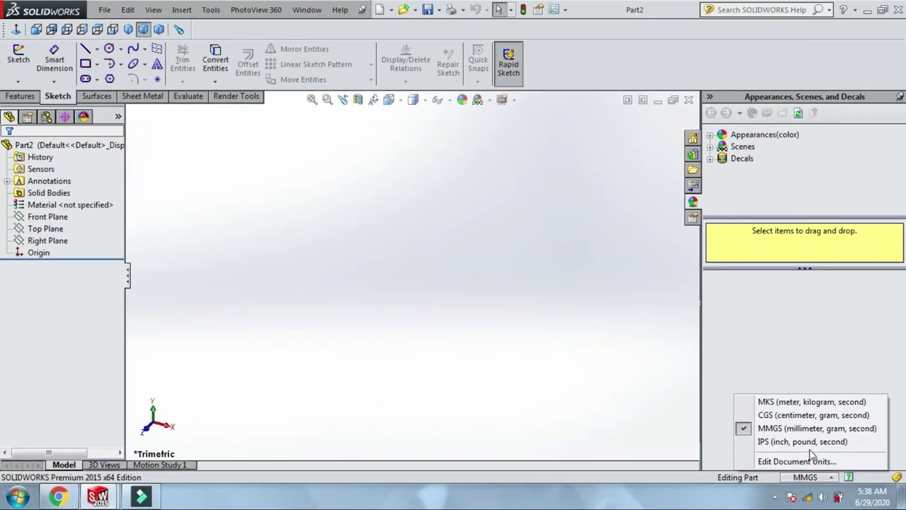
Switch the part's units to IPS (inches) and select the Front Plane.
click(782, 446)
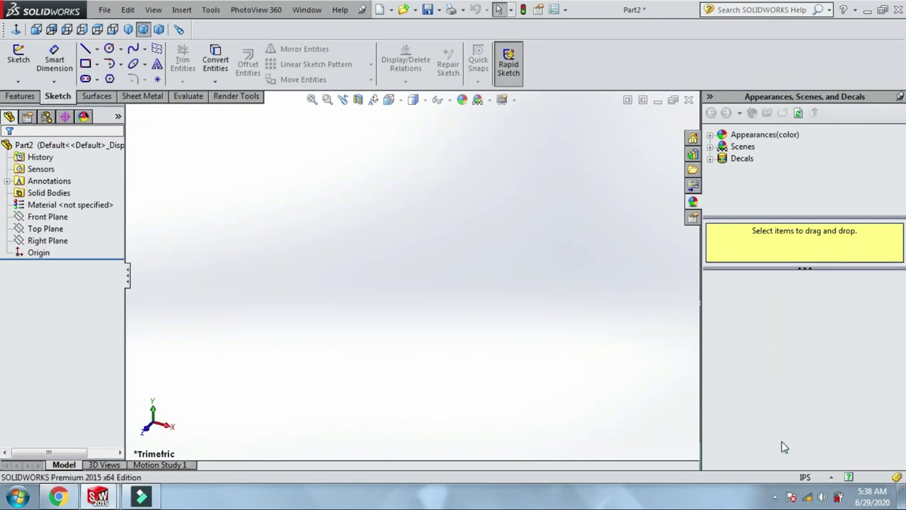
click(33, 217)
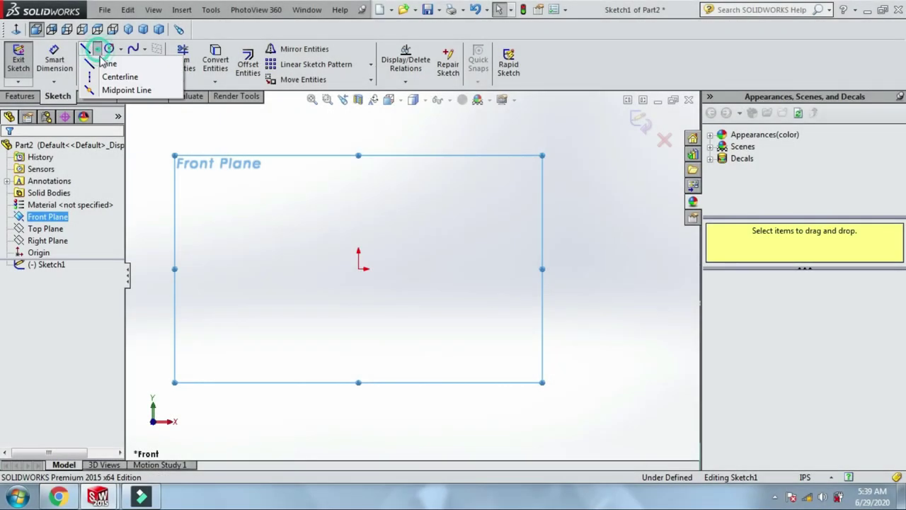
Draw a vertical line up from the origin and dimension it 10.00 in.
click(358, 268)
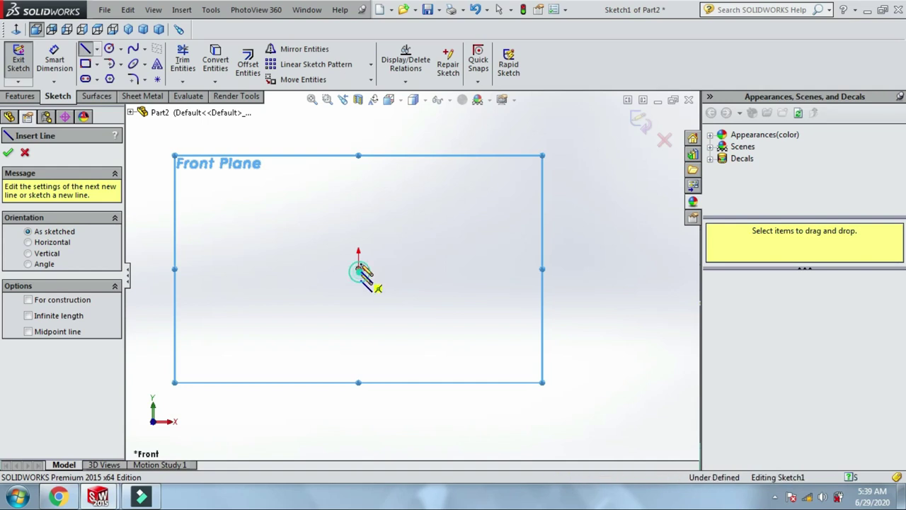
click(358, 148)
key(Escape)
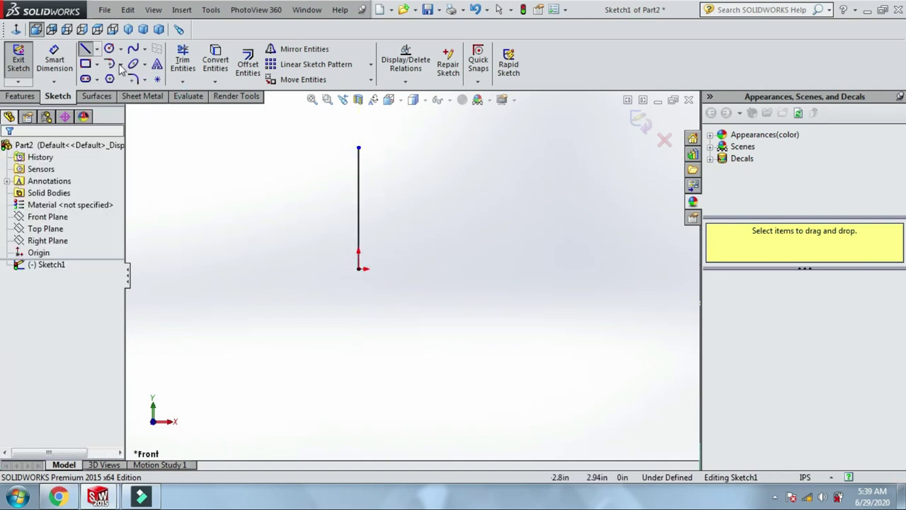
click(71, 58)
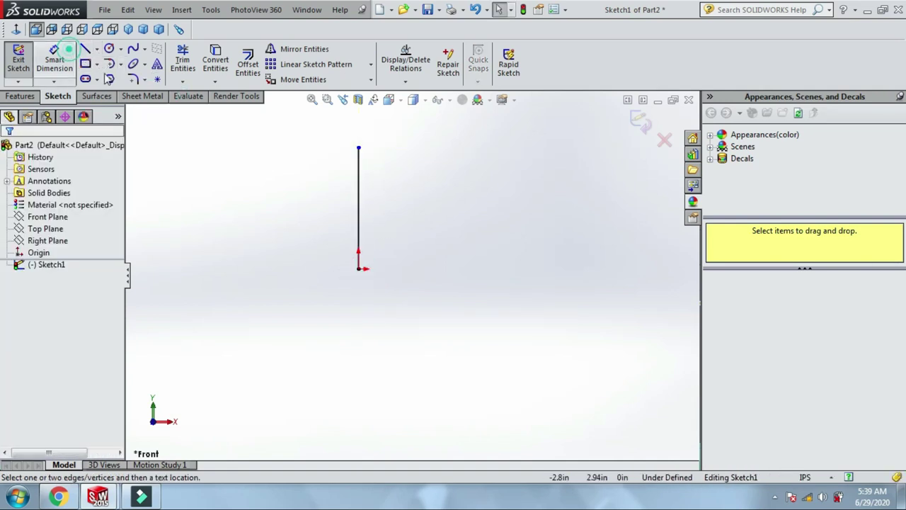
click(360, 210)
click(421, 213)
text(10)
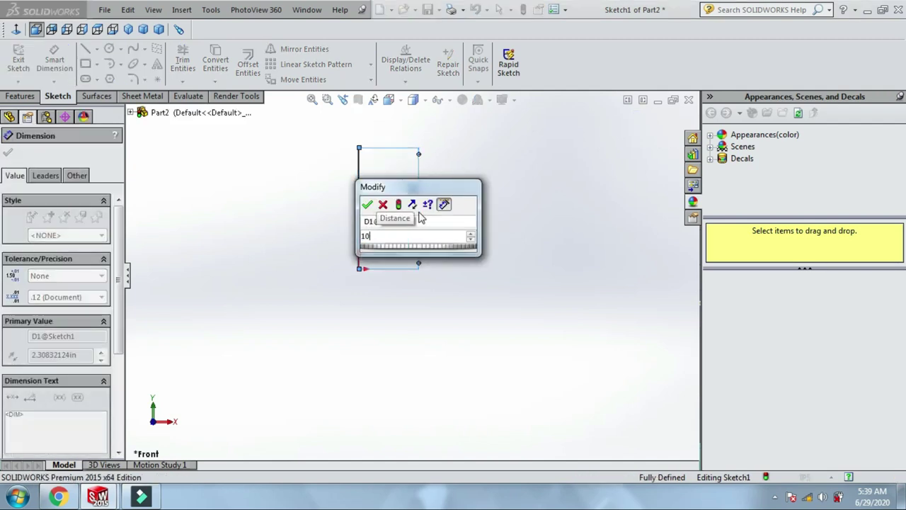
key(Return)
Exit Sketch1 and start a new sketch on the Front Plane.
scroll(415, 209, up, 3)
scroll(367, 320, down, 3)
scroll(368, 333, down, 2)
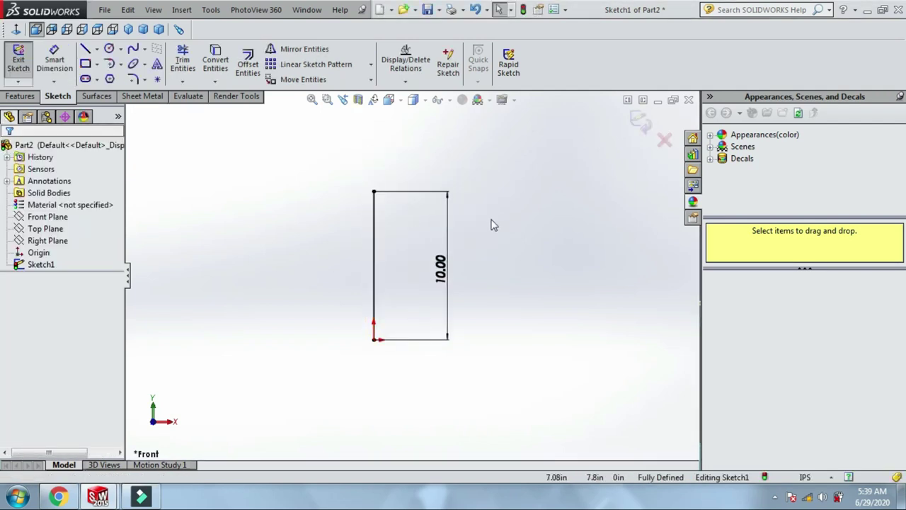
click(641, 121)
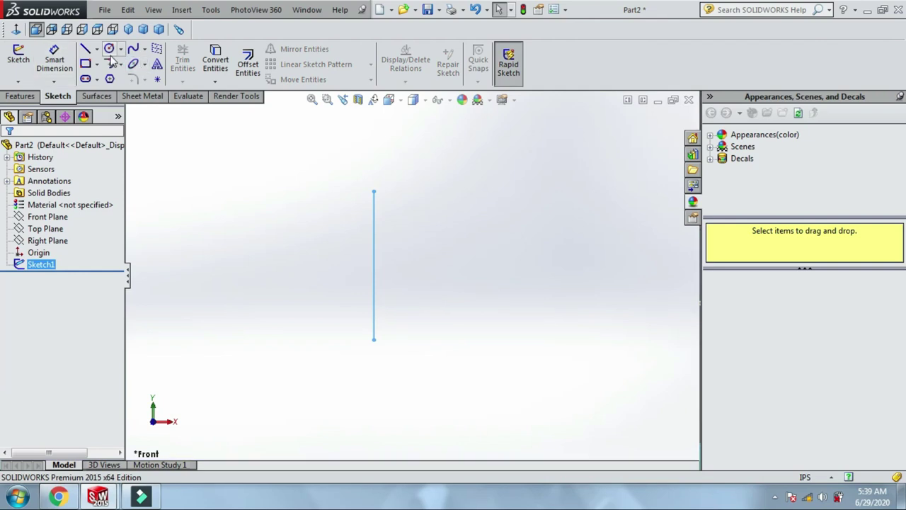
click(46, 217)
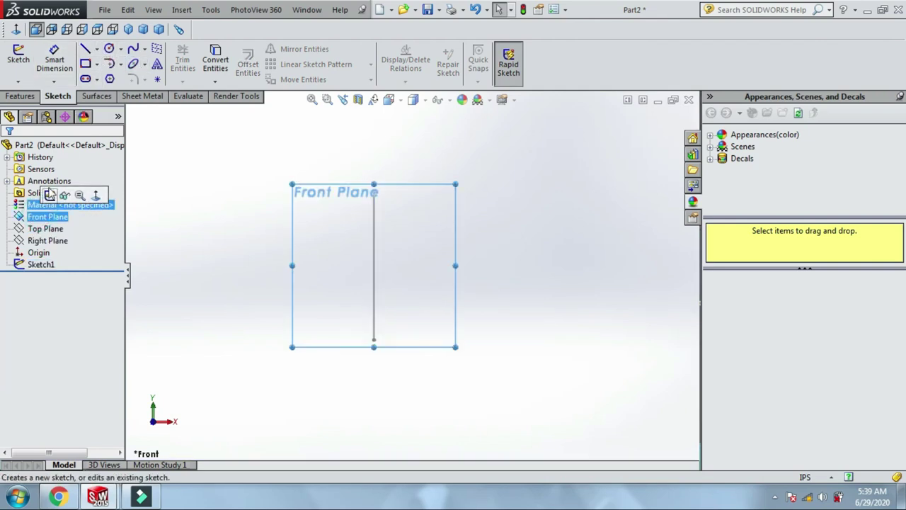
click(58, 205)
click(47, 217)
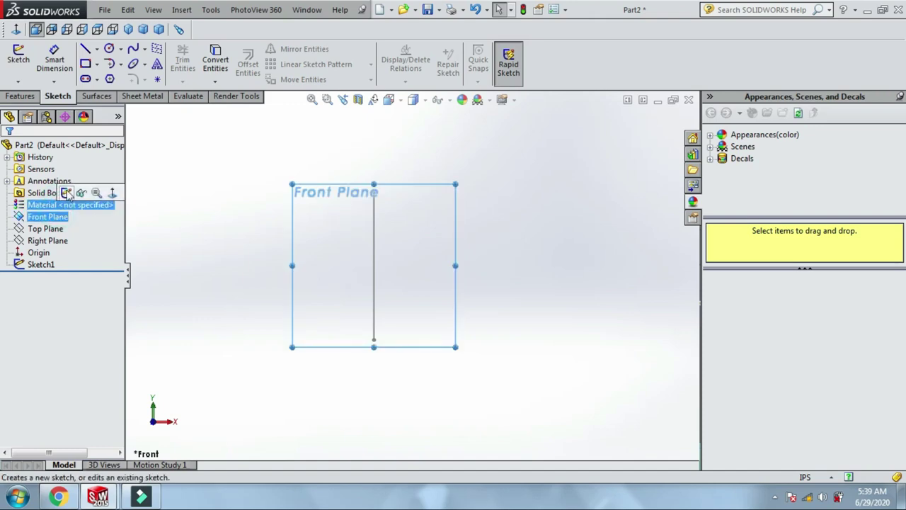
click(19, 56)
click(97, 50)
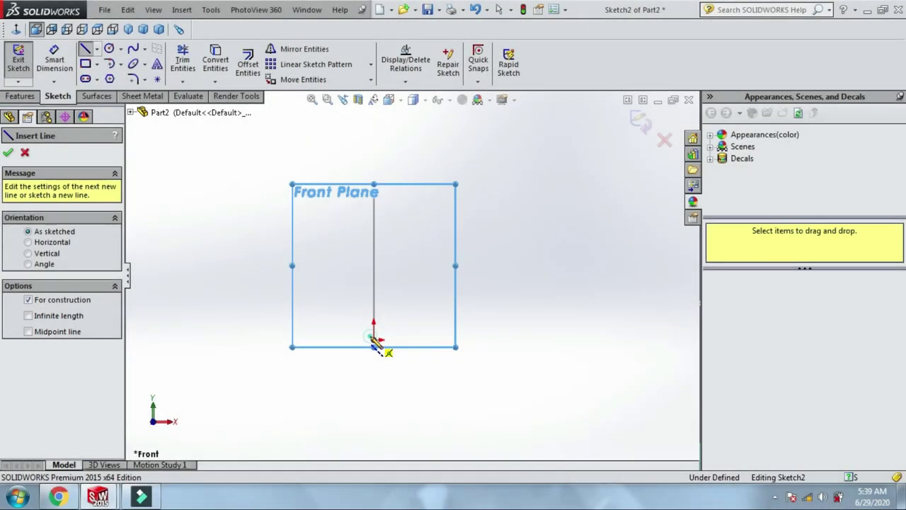
Draw a centerline left from the origin and dimension it 3.00 in.
click(373, 341)
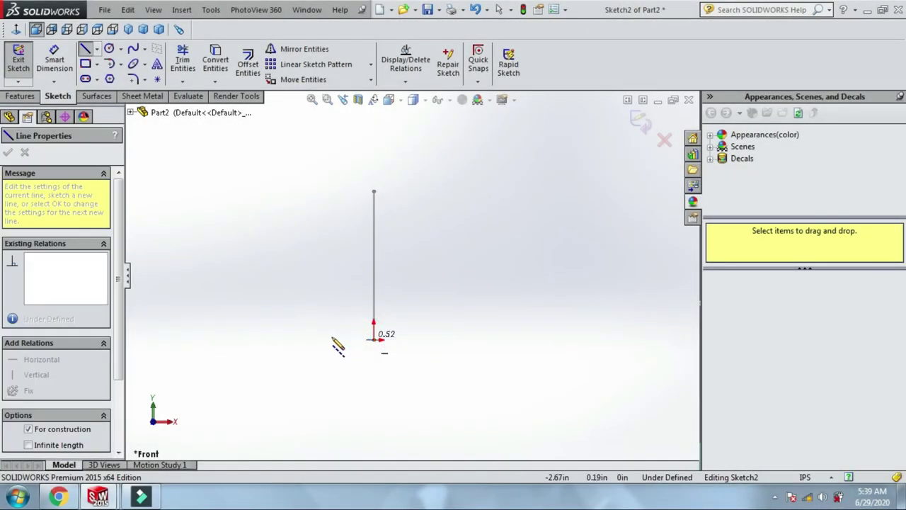
click(328, 340)
key(Escape)
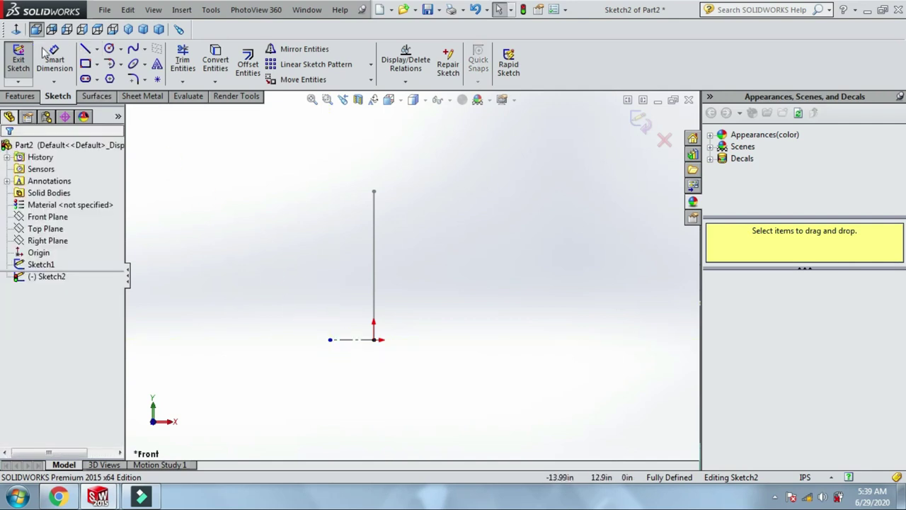
click(54, 60)
scroll(305, 326, down, 2)
click(381, 346)
click(388, 367)
key(Return)
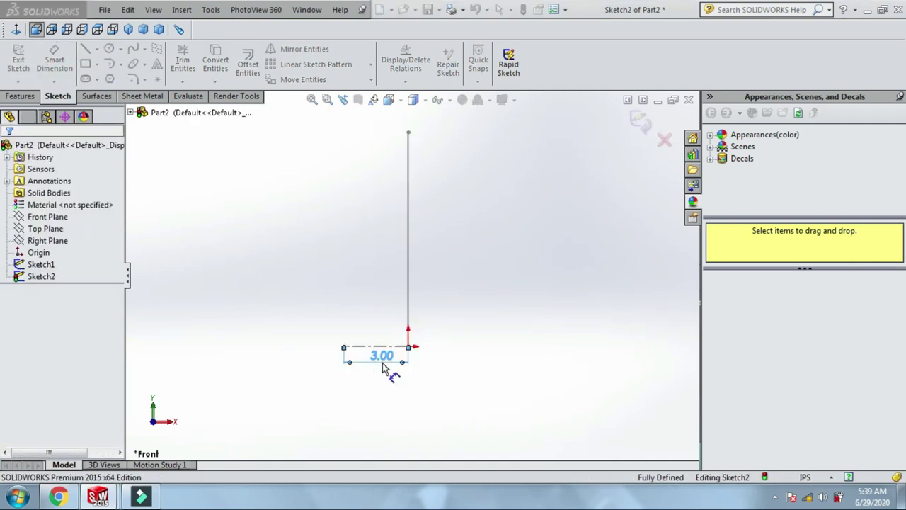
scroll(400, 273, down, 2)
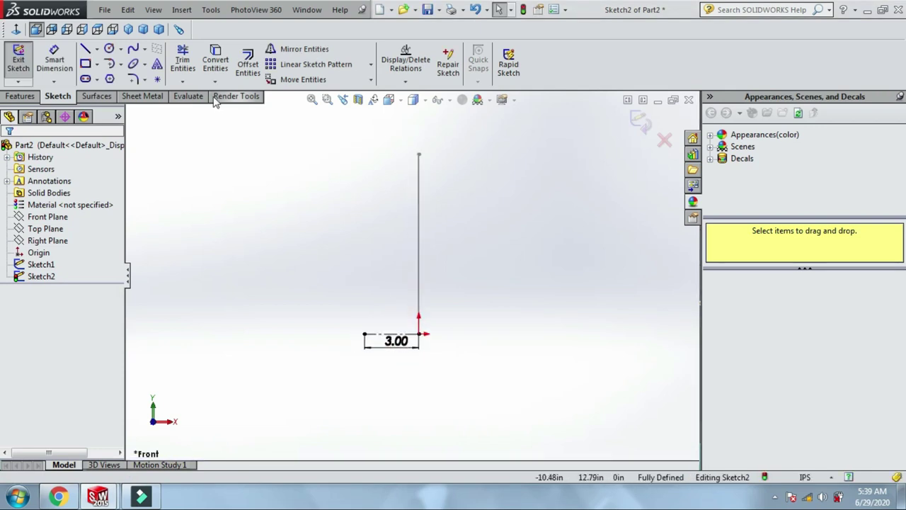
click(147, 48)
click(160, 63)
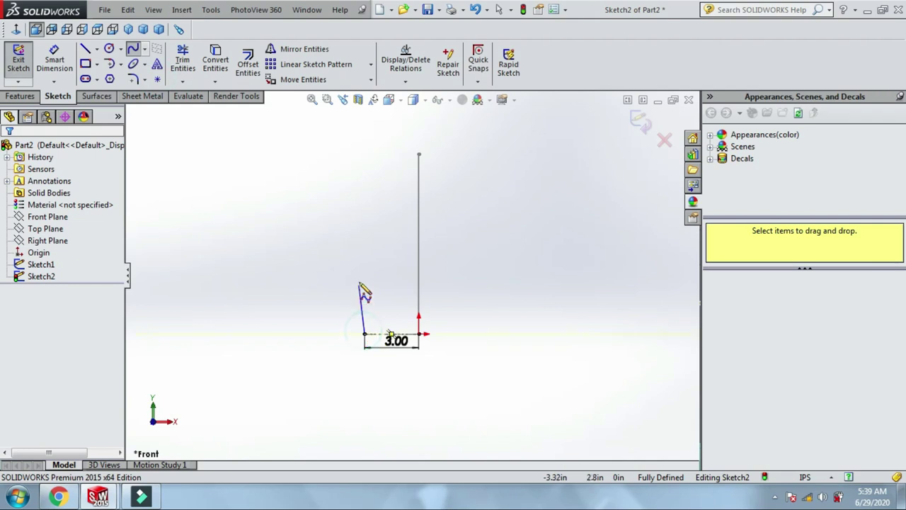
Draw a spline from the centerline's left end up to a top point and reshape it.
click(365, 265)
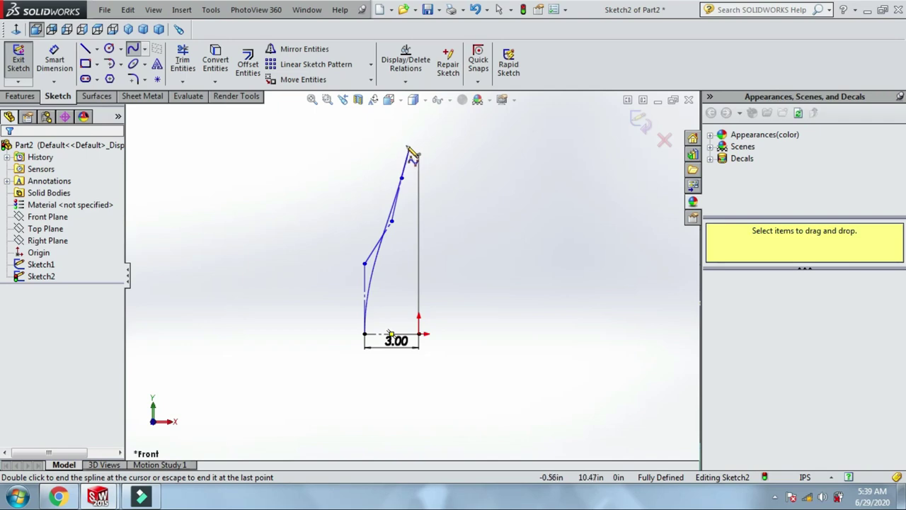
double_click(404, 146)
scroll(405, 145, down, 2)
double_click(403, 147)
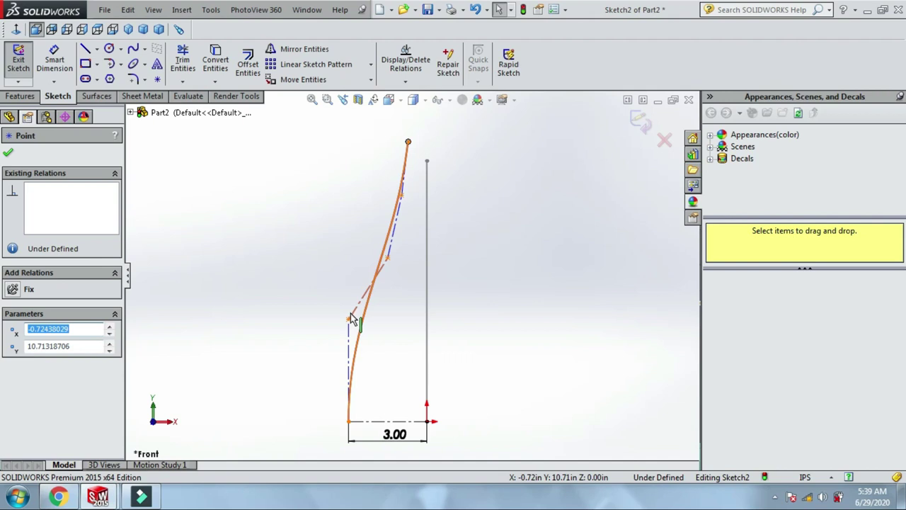
drag(350, 322, 353, 310)
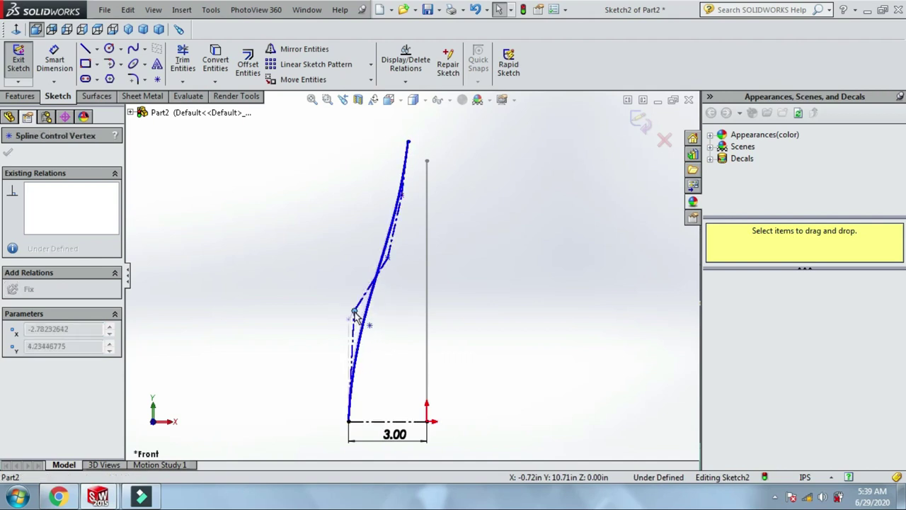
click(318, 365)
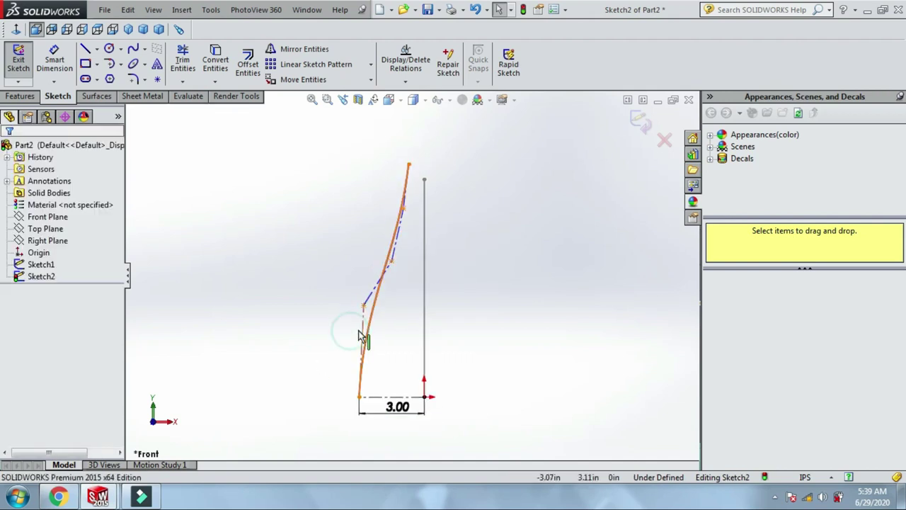
Make the spline's tangent handle vertical and pull a control vertex down-right.
click(363, 325)
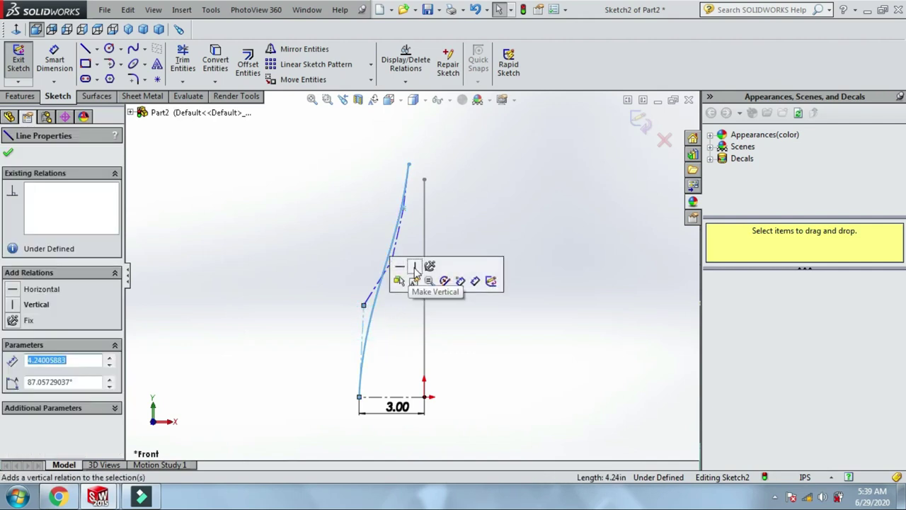
click(415, 280)
click(354, 294)
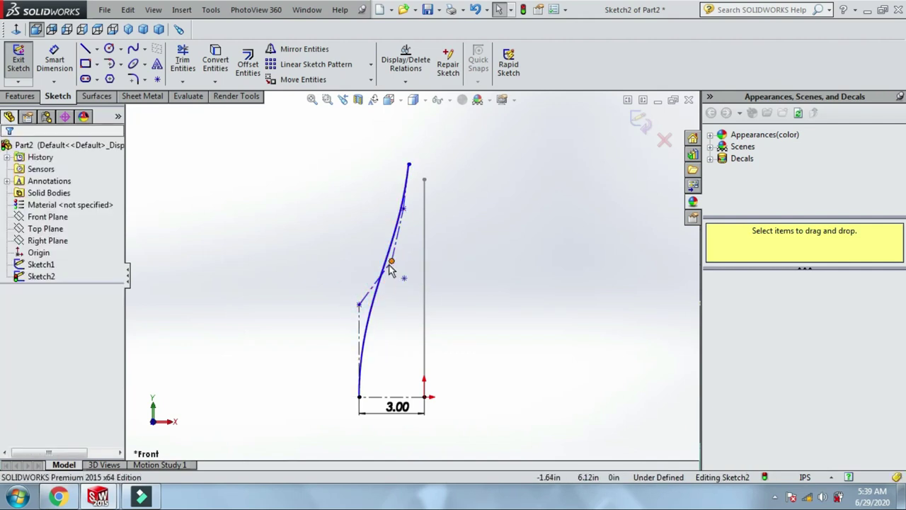
click(390, 269)
drag(391, 262, 401, 275)
scroll(397, 267, down, 2)
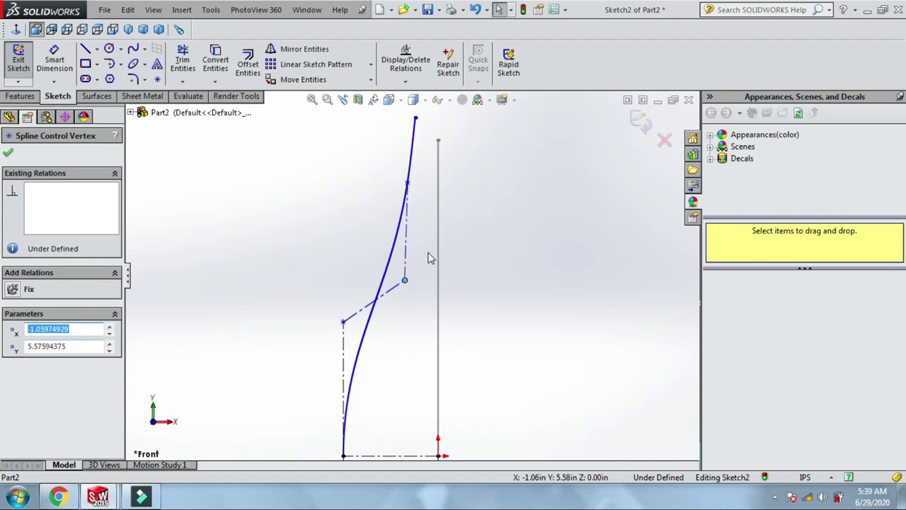
Insert two extra control vertices on the spline and drag one right for waviness.
click(404, 257)
right_click(405, 257)
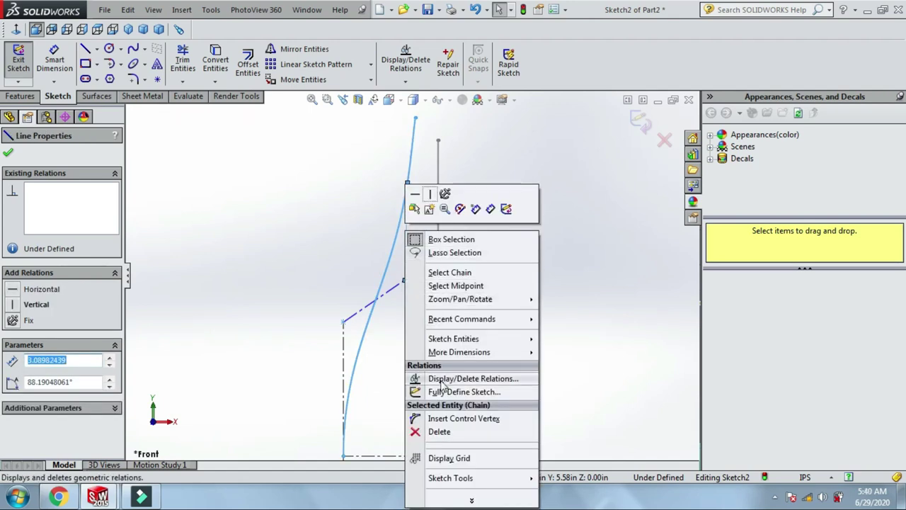
click(443, 417)
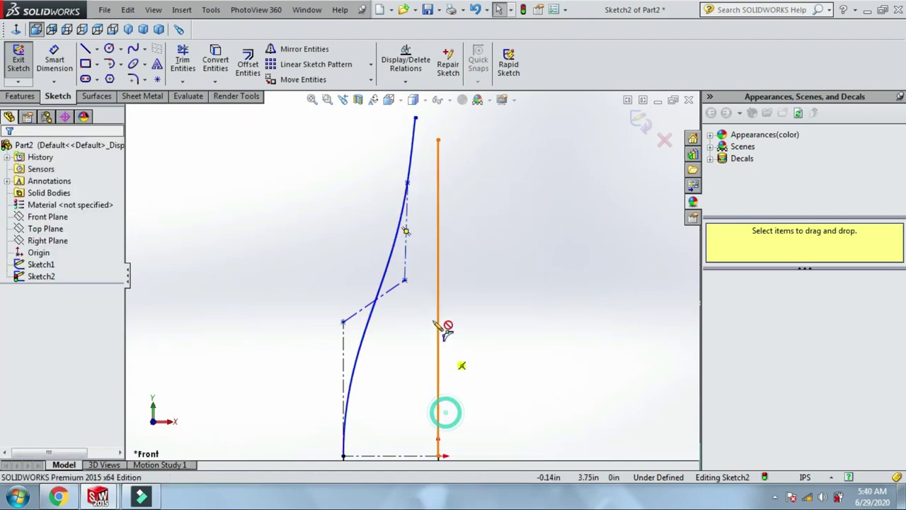
click(405, 253)
click(374, 304)
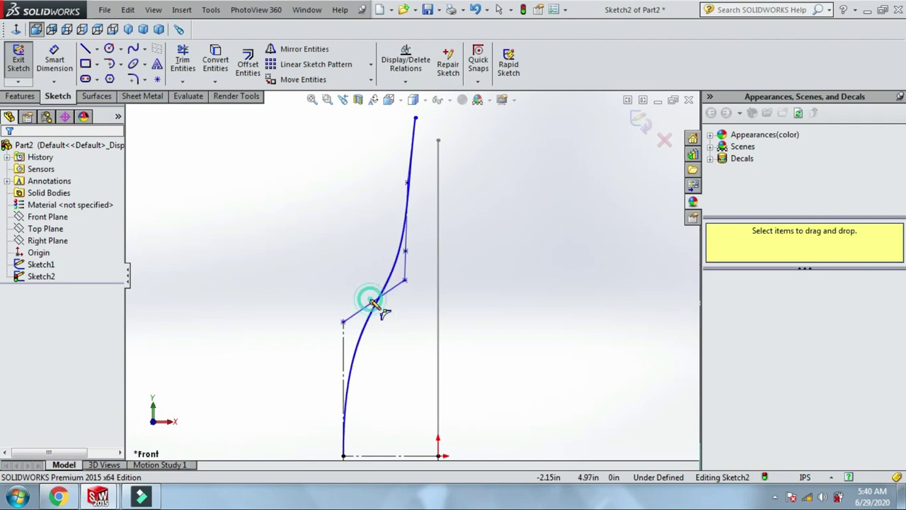
key(Escape)
drag(403, 258, 420, 267)
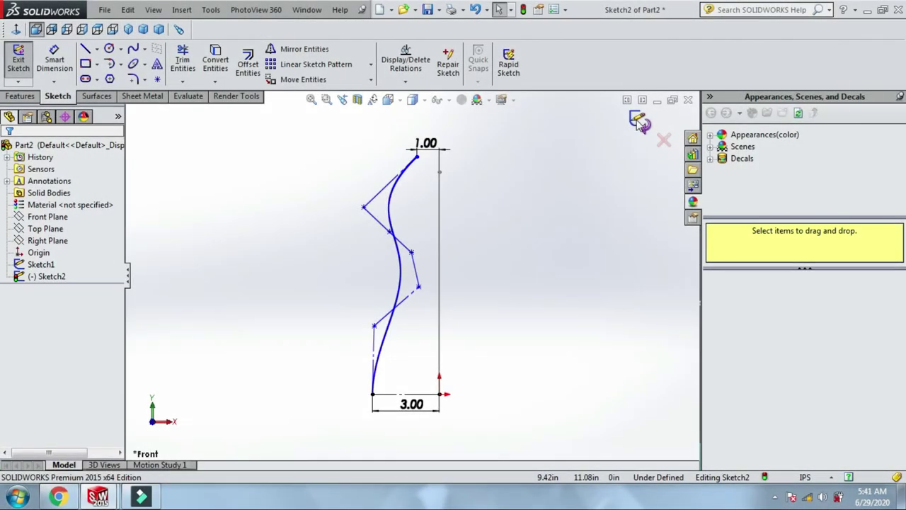
Close Sketch2, start Sketch3 on the Right Plane, and view it Normal To.
click(639, 122)
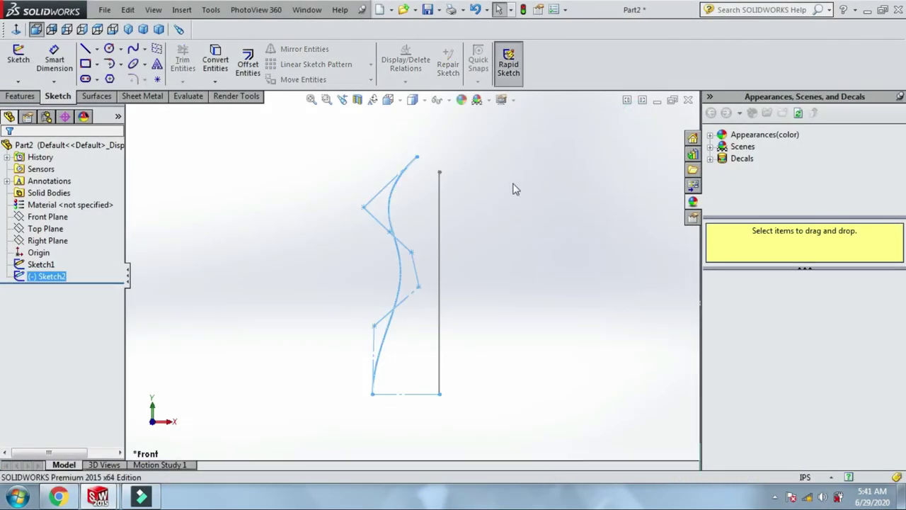
click(67, 246)
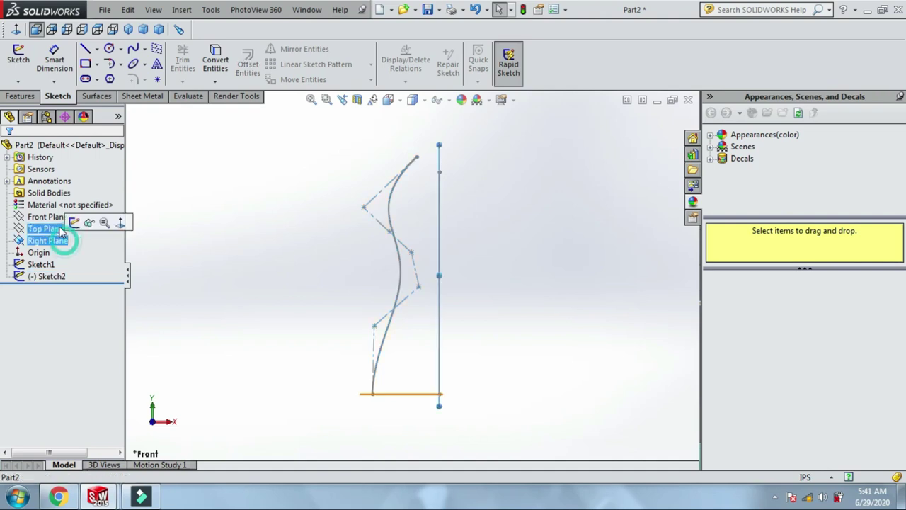
click(75, 221)
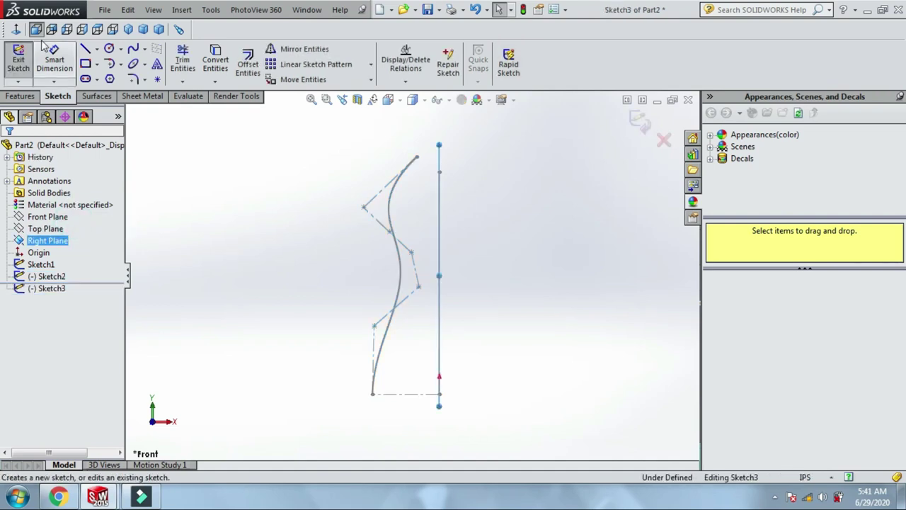
click(15, 29)
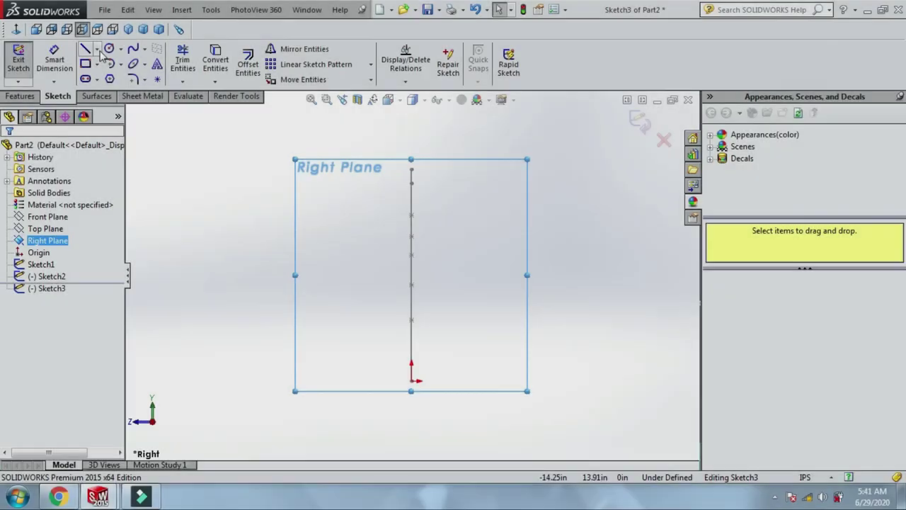
Draw a horizontal centerline left from the origin and dimension it 1.50 in.
click(97, 49)
click(105, 76)
scroll(405, 411, down, 2)
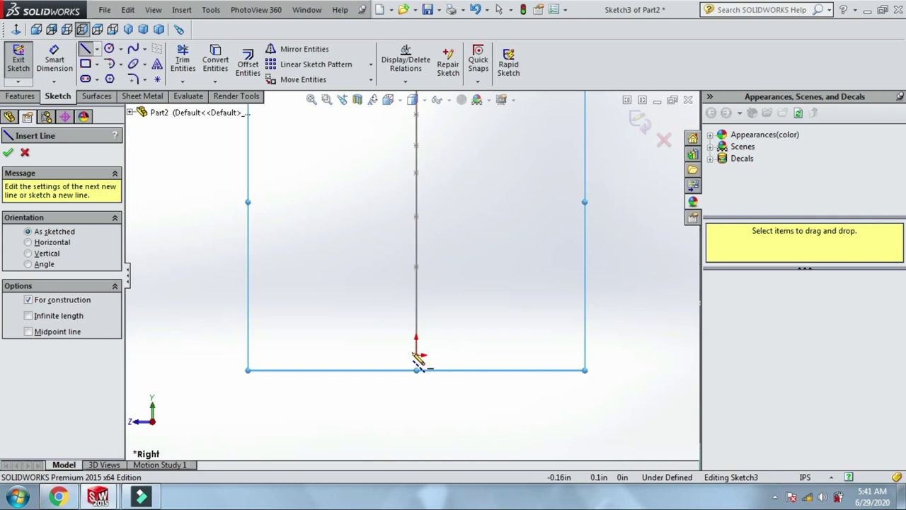
click(416, 354)
click(361, 354)
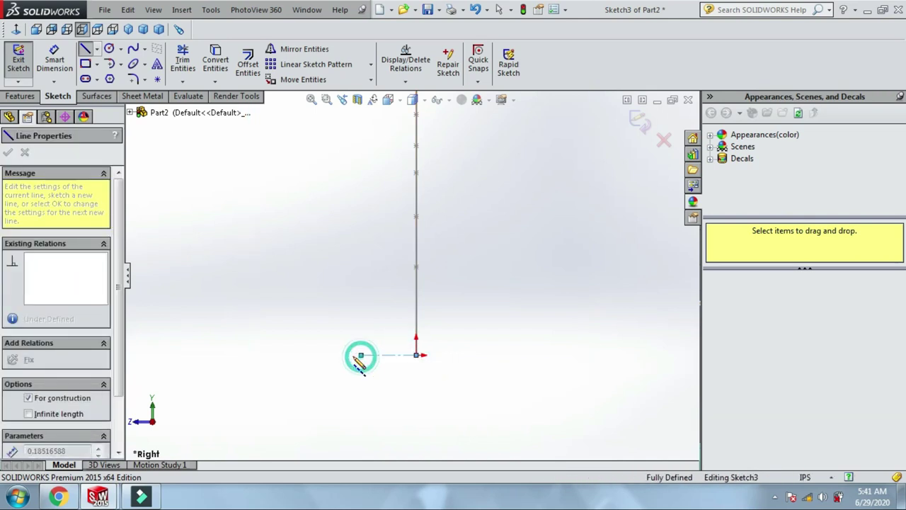
key(Escape)
click(395, 354)
click(394, 371)
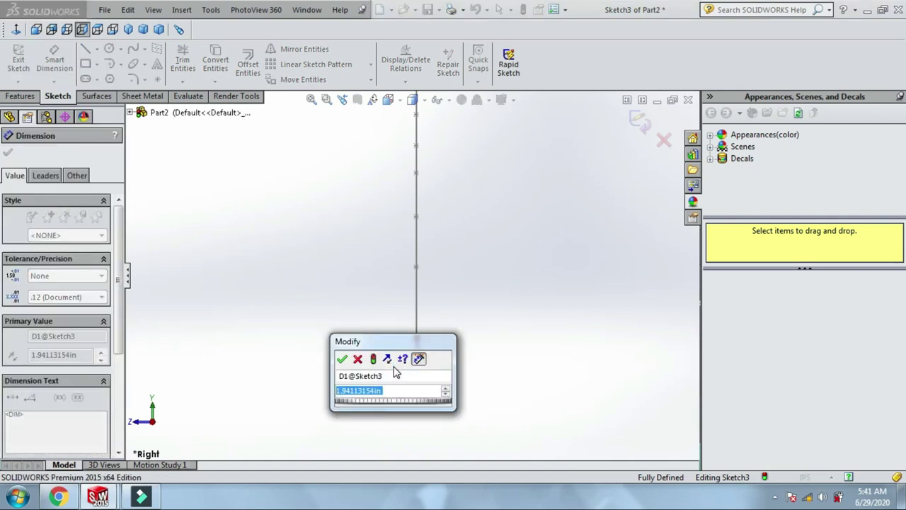
text(1.5)
key(Return)
key(Escape)
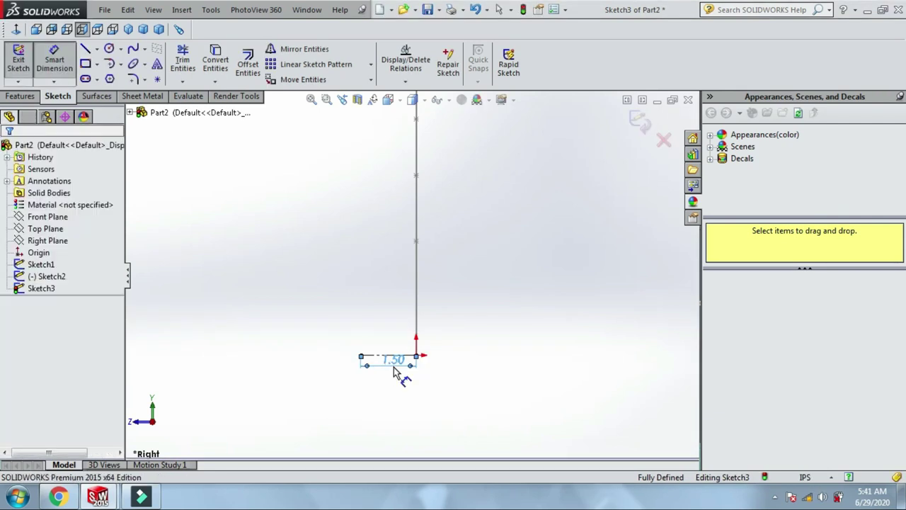
key(f)
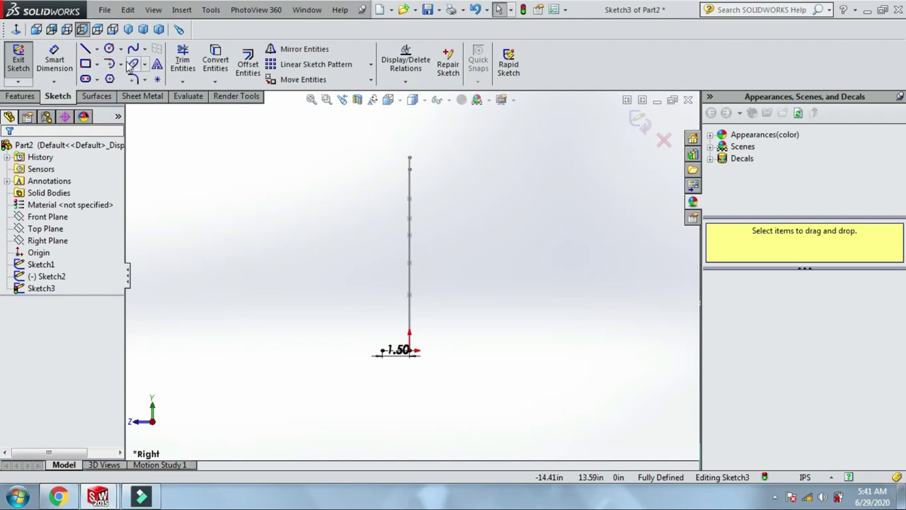
Draw a style spline rising from the 1.50 line's end to a top point.
click(144, 49)
click(149, 64)
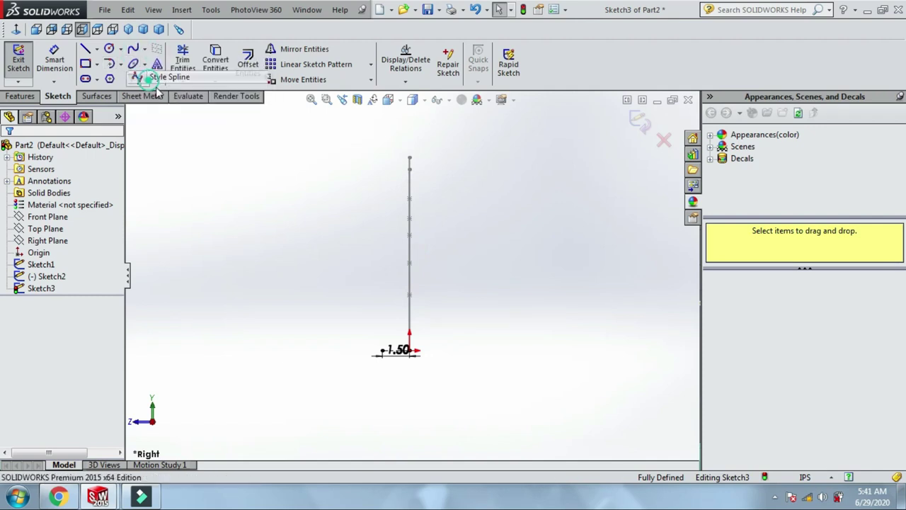
scroll(346, 208, down, 2)
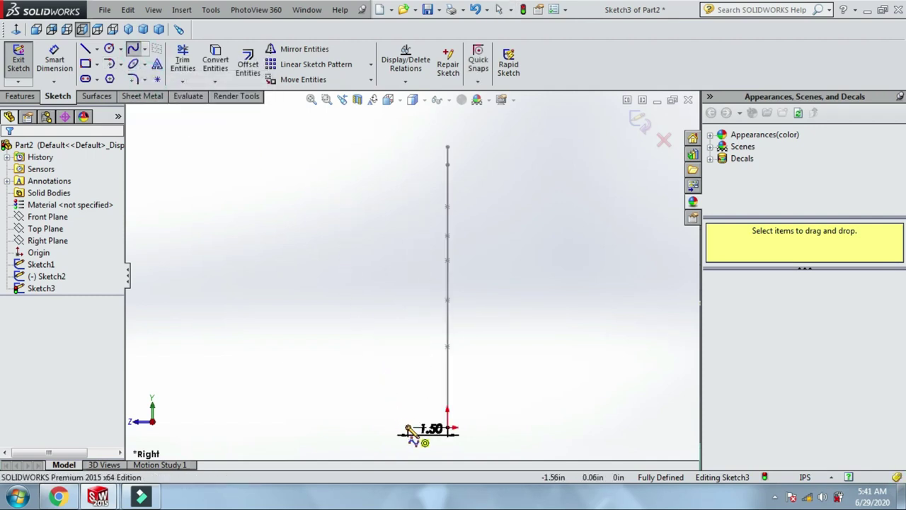
click(409, 386)
click(435, 254)
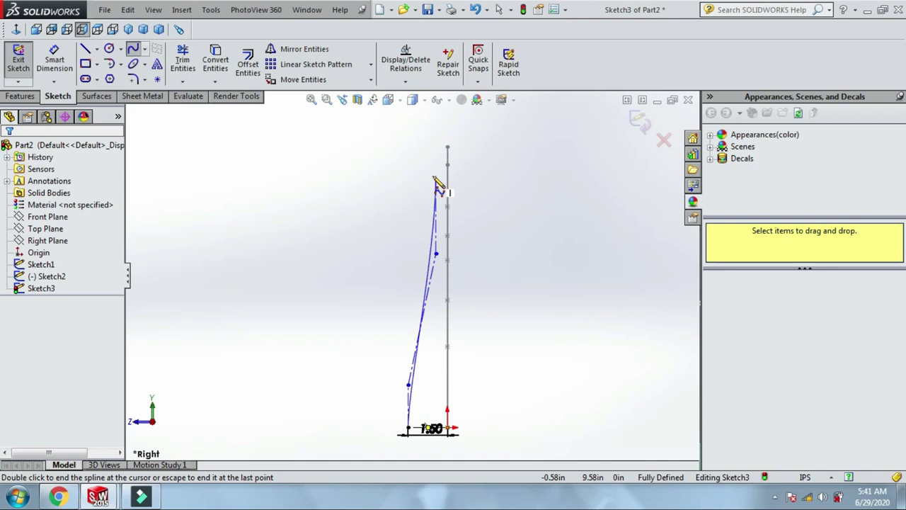
double_click(439, 142)
key(Escape)
scroll(436, 260, down, 3)
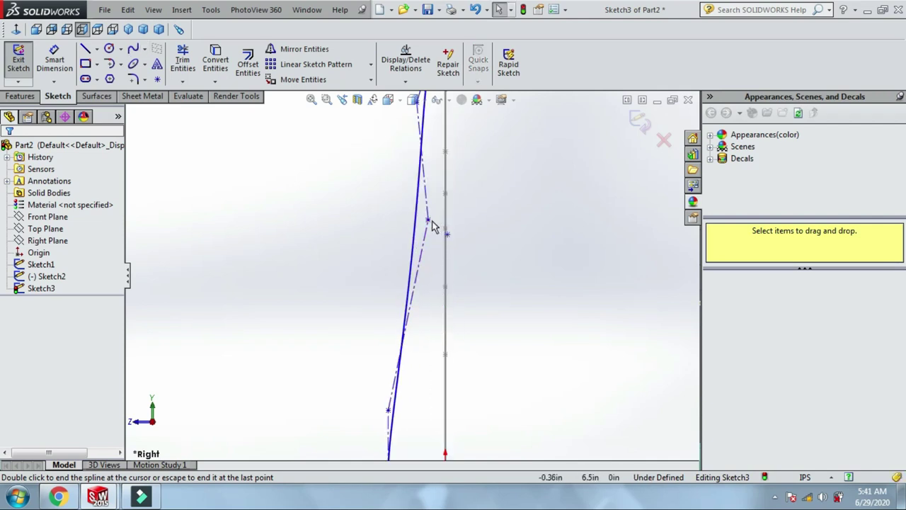
drag(432, 225, 425, 248)
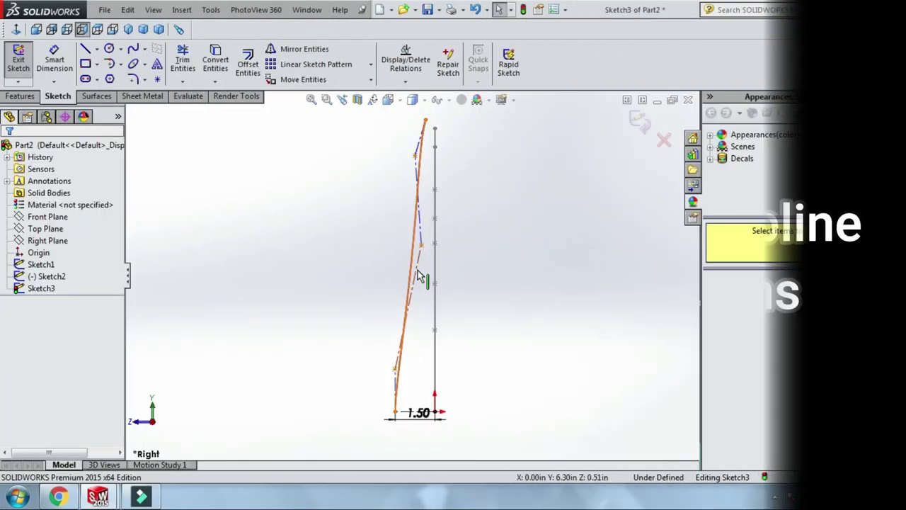
Insert three control points and drag them to shape the side curve's bulges.
right_click(417, 233)
click(467, 418)
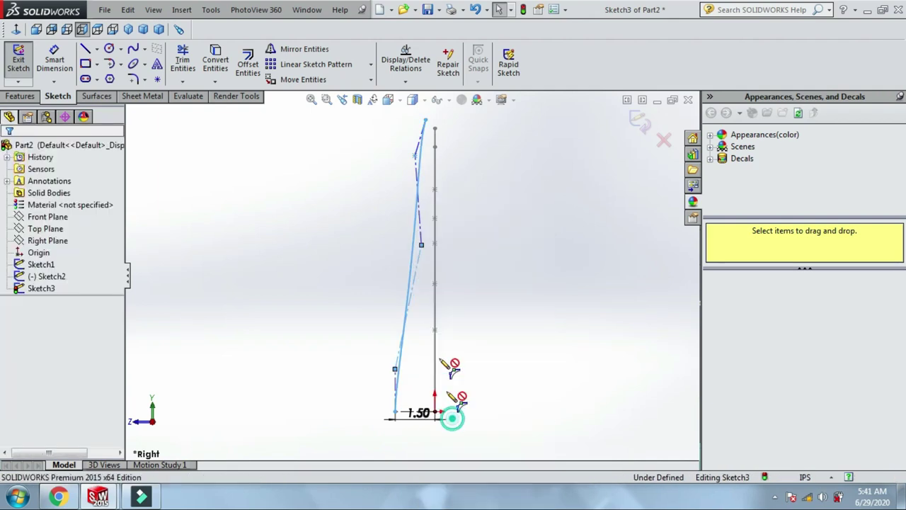
click(417, 192)
click(425, 293)
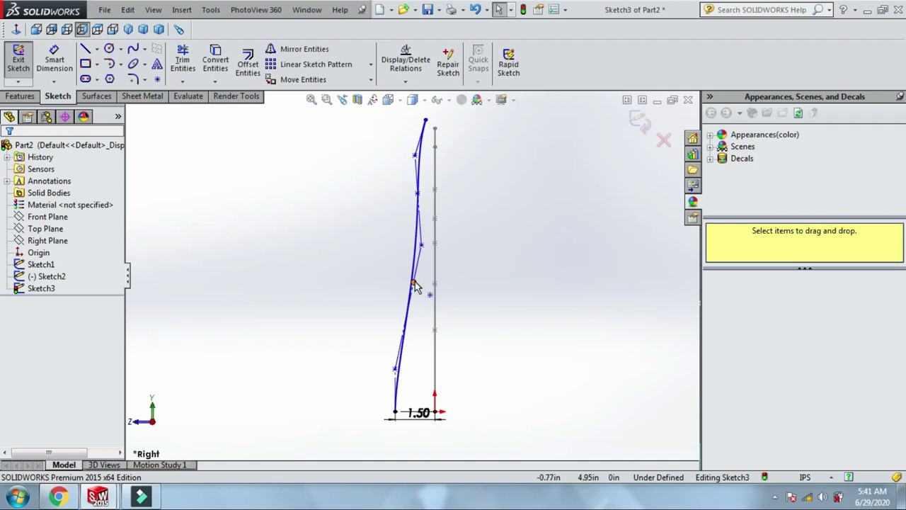
click(425, 291)
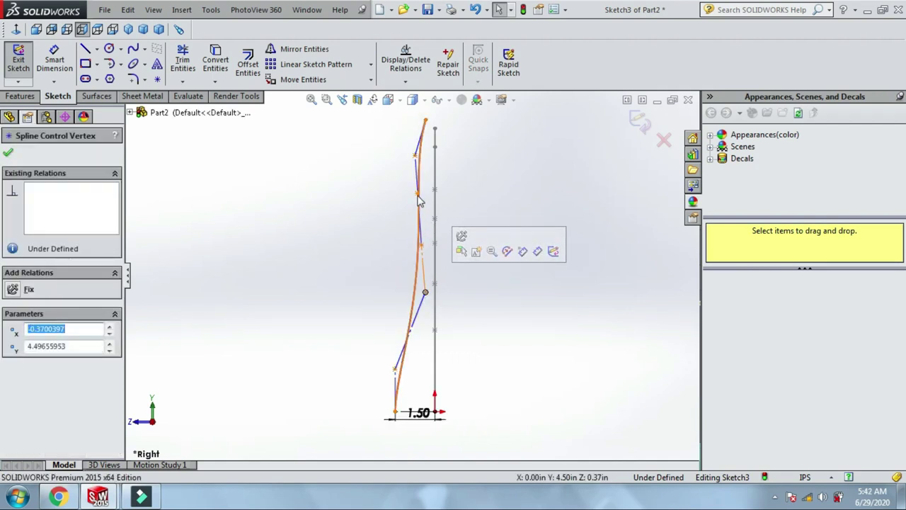
drag(417, 194, 396, 202)
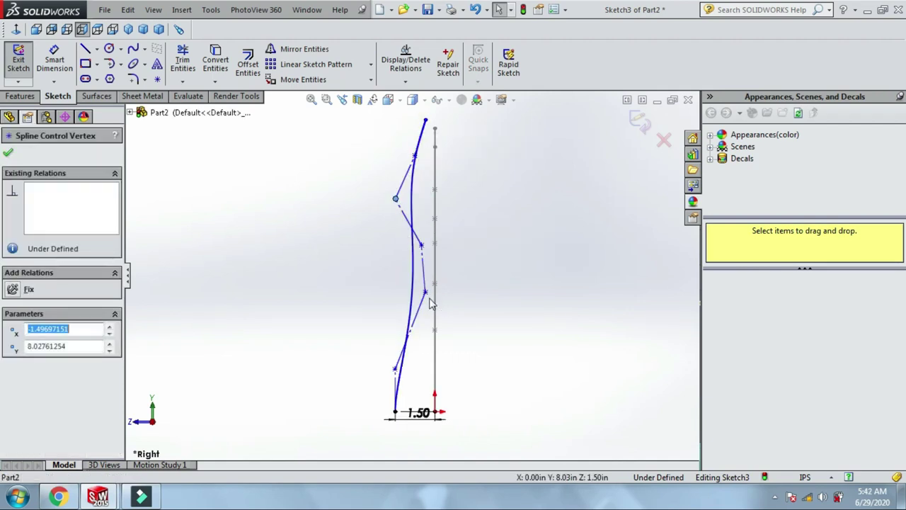
mouse_move(425, 292)
mouse_down()
mouse_move(433, 320)
mouse_move(425, 315)
mouse_up()
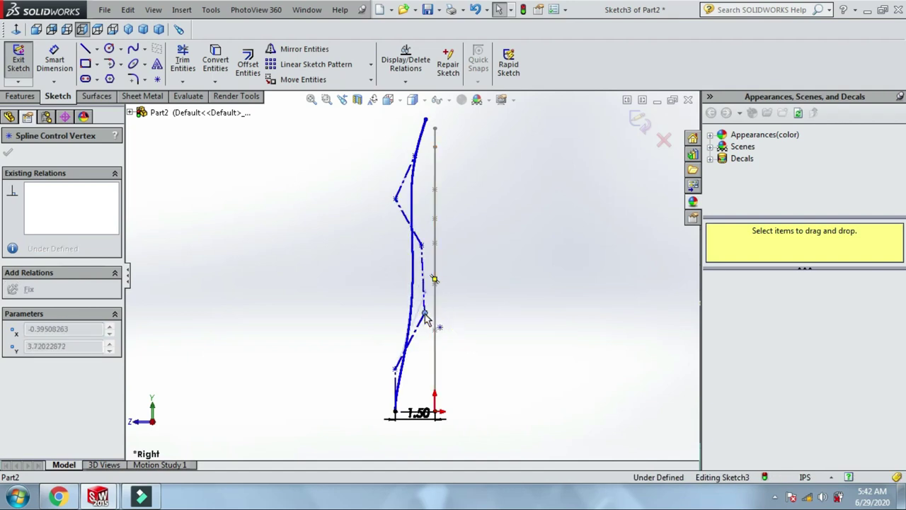
click(421, 236)
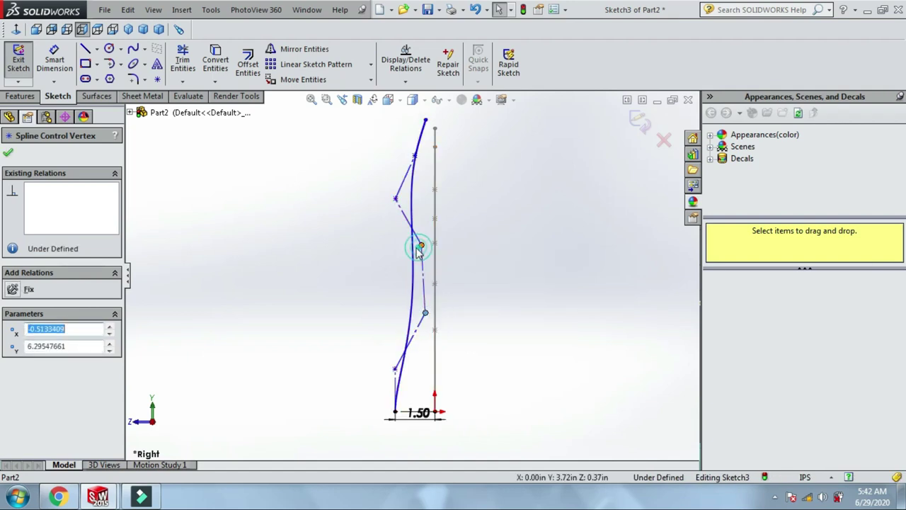
drag(422, 247, 430, 270)
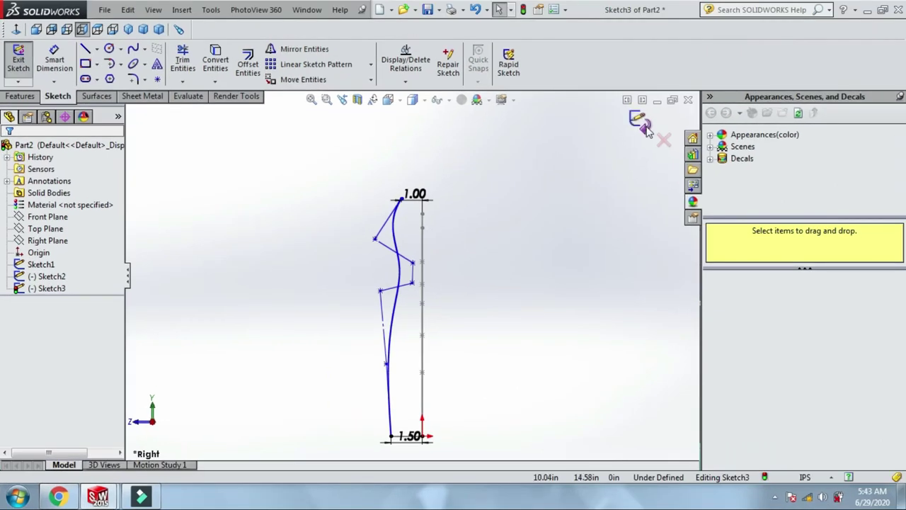
Exit Sketch3 and rotate the view to see both guide curves in 3D.
click(645, 130)
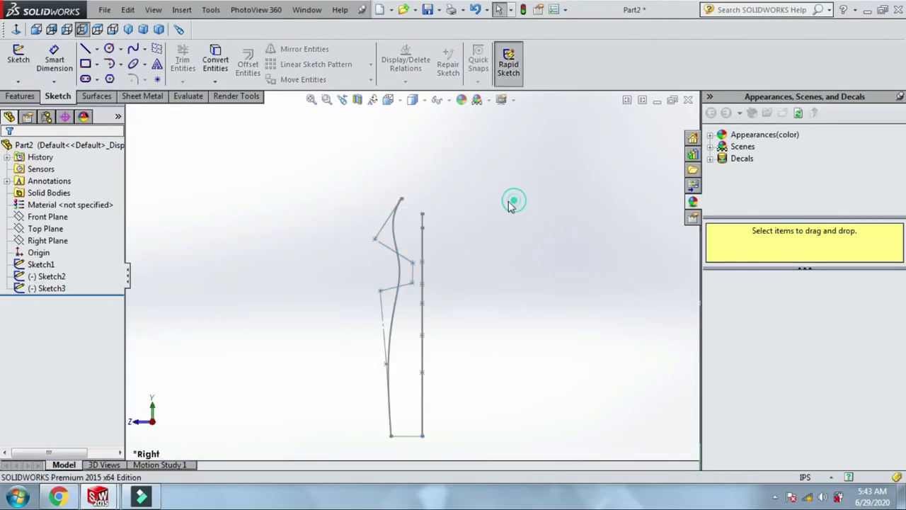
right_click(502, 192)
click(545, 239)
drag(455, 208, 443, 268)
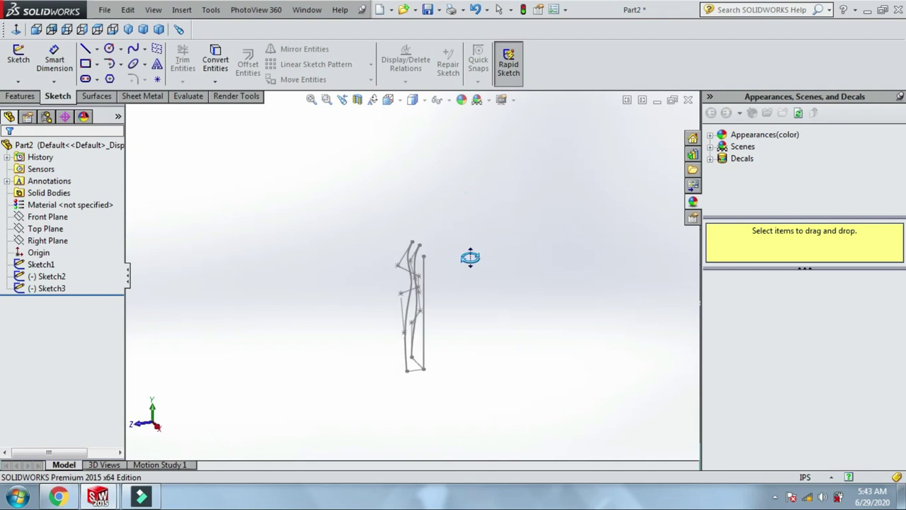
scroll(412, 380, down, 3)
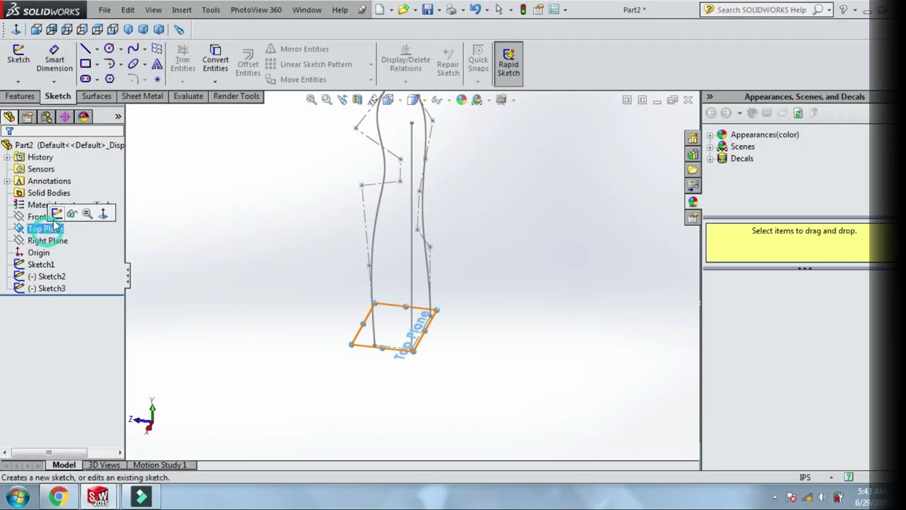
Sketch an ellipse on the Top Plane centred at the origin, reaching the spline ends.
click(80, 212)
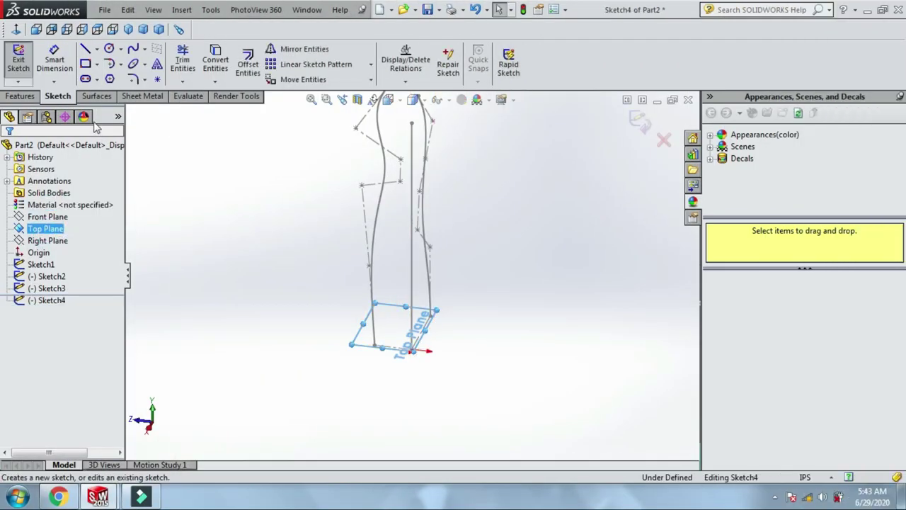
click(145, 64)
click(157, 75)
scroll(424, 364, down, 2)
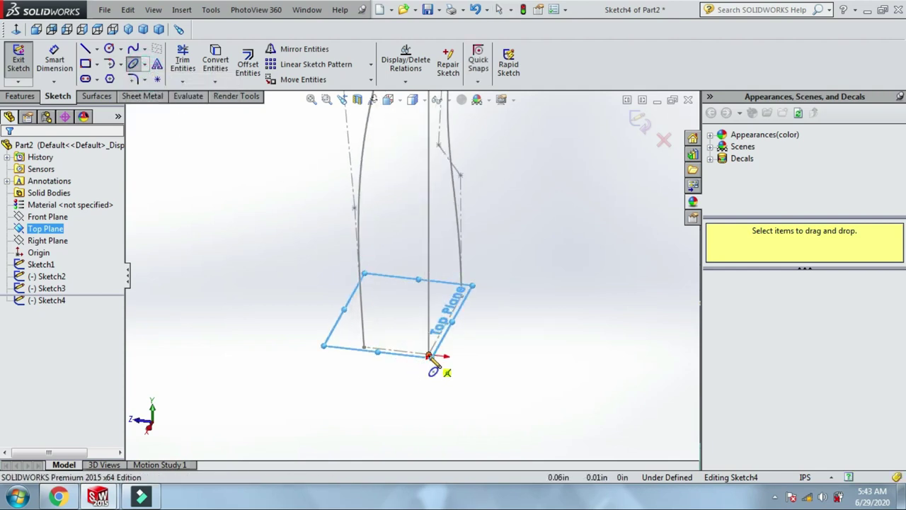
click(429, 355)
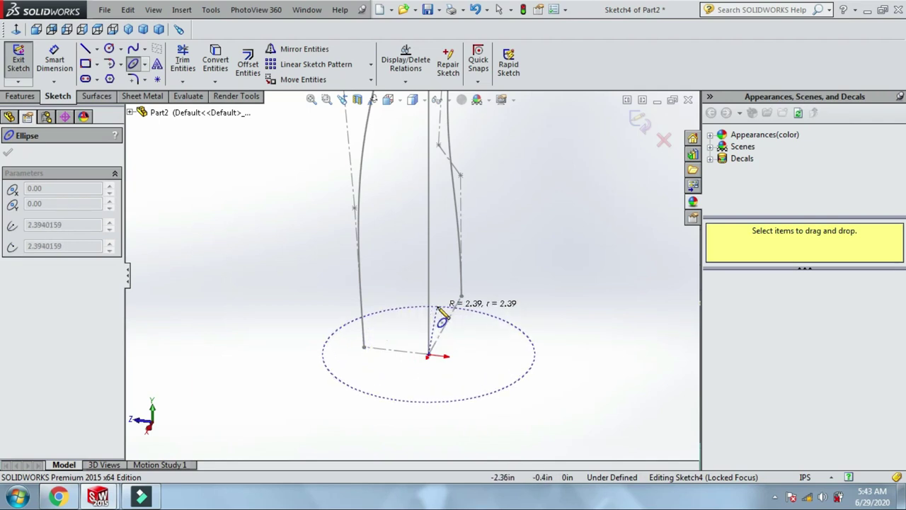
click(463, 293)
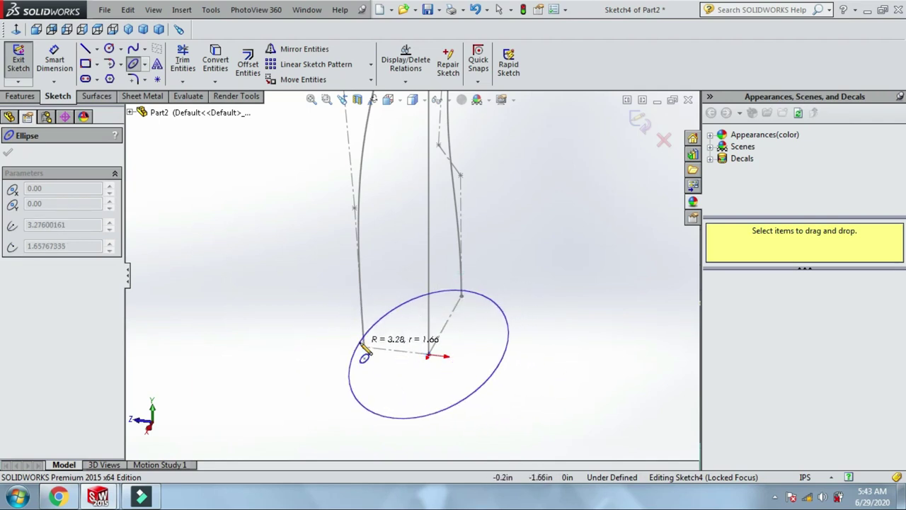
click(362, 352)
scroll(461, 304, down, 2)
scroll(468, 279, down, 2)
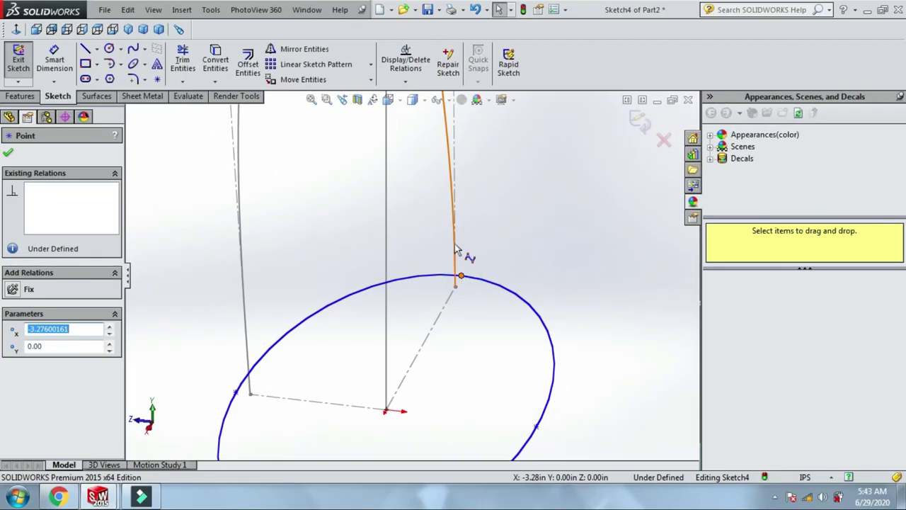
Pierce both side splines to the ellipse's axis end points, then exit the sketch.
ctrl+click(453, 241)
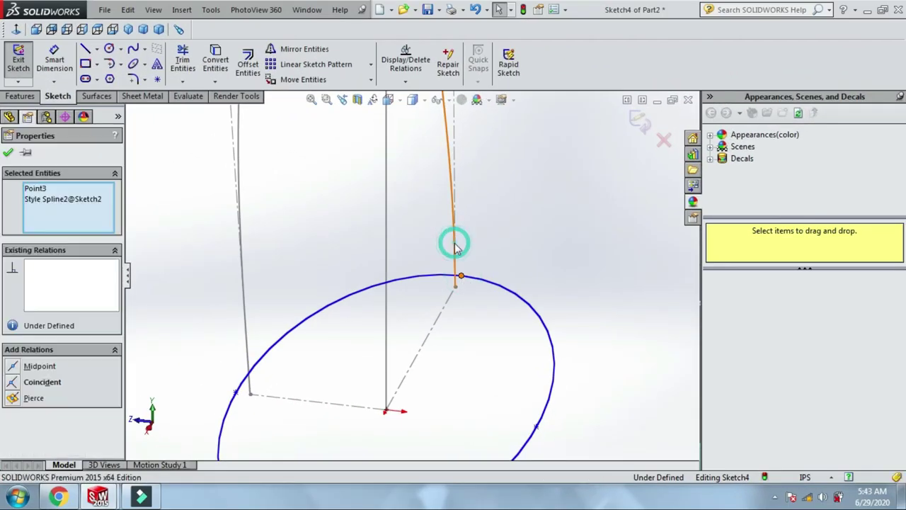
click(522, 188)
click(398, 269)
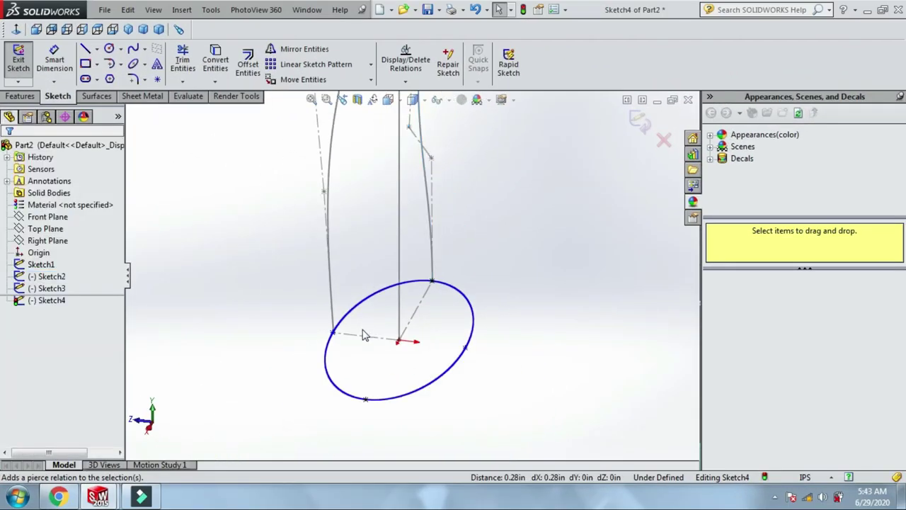
click(310, 319)
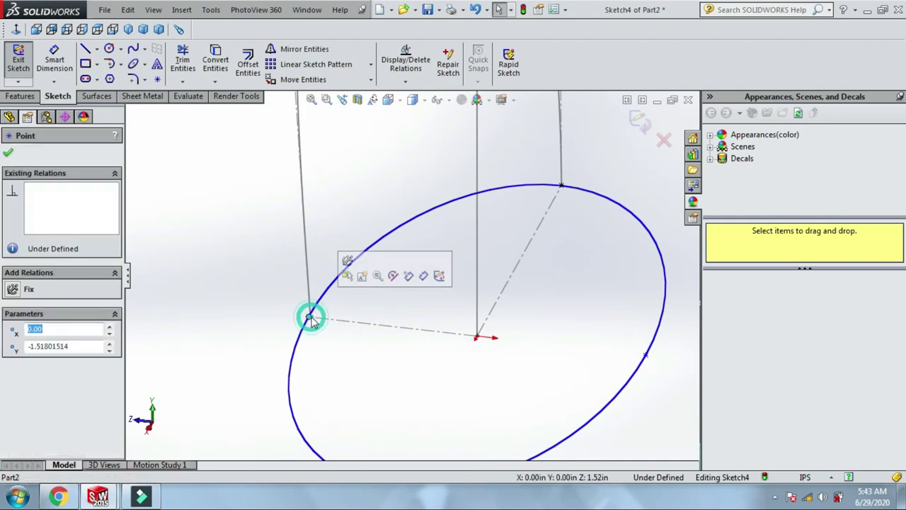
ctrl+click(308, 256)
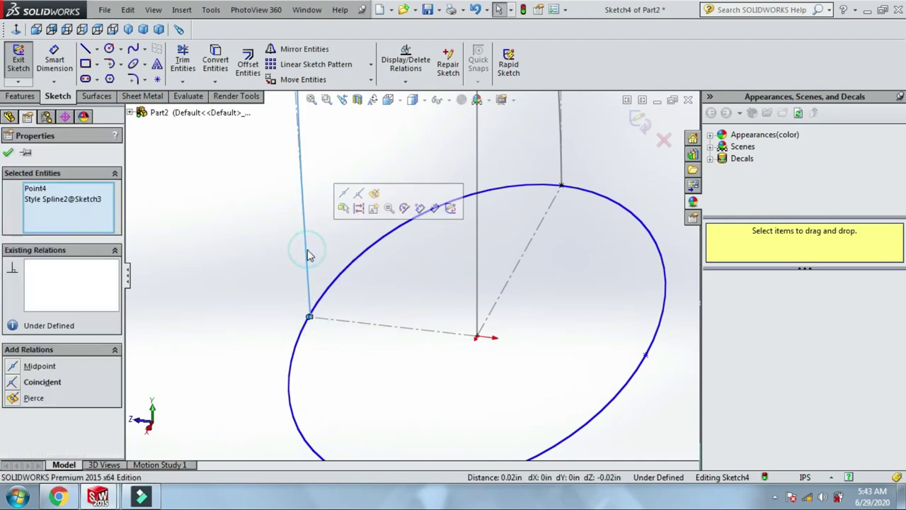
click(374, 193)
click(640, 119)
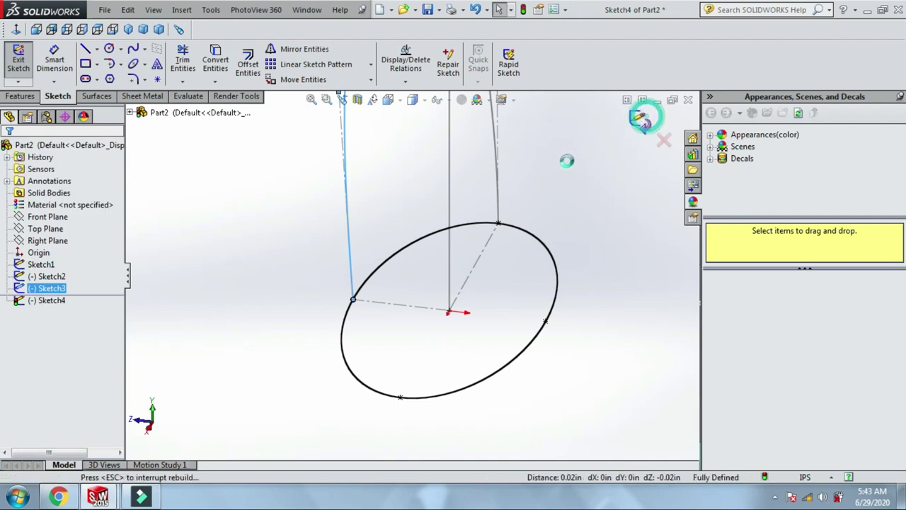
scroll(498, 197, up, 5)
click(457, 199)
scroll(427, 209, down, 2)
Start a Sweep with the ellipse Sketch4 as profile and Sketch1 as path.
click(29, 96)
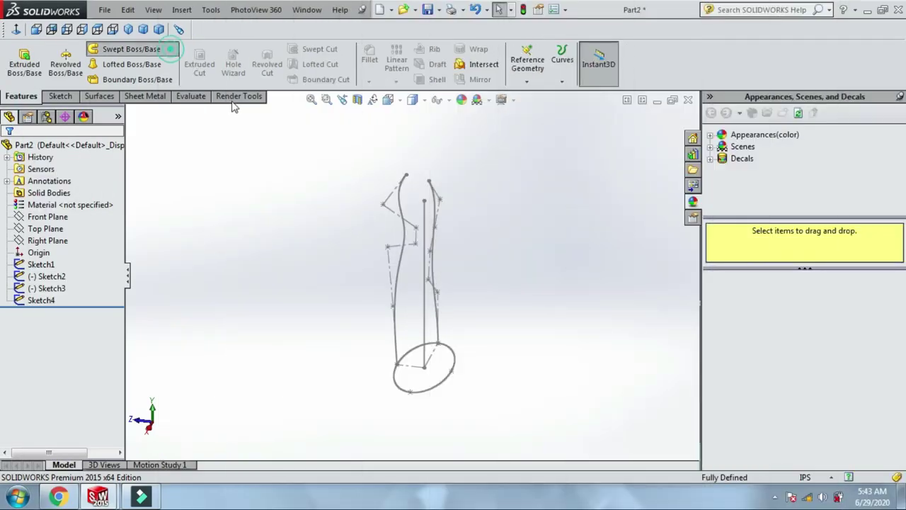
click(126, 49)
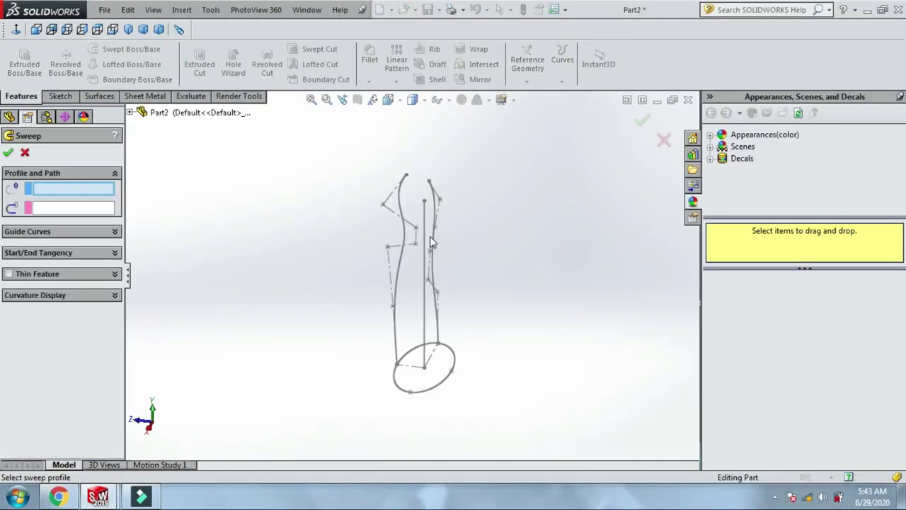
click(439, 388)
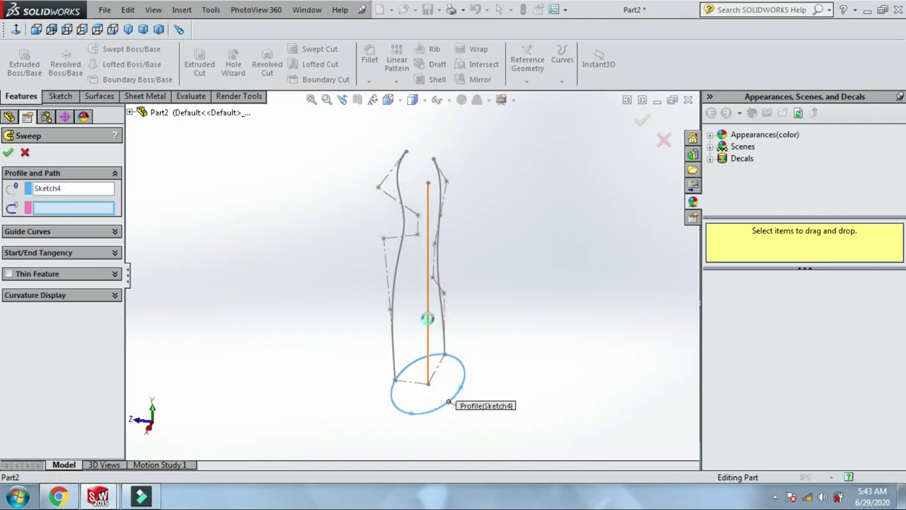
click(428, 318)
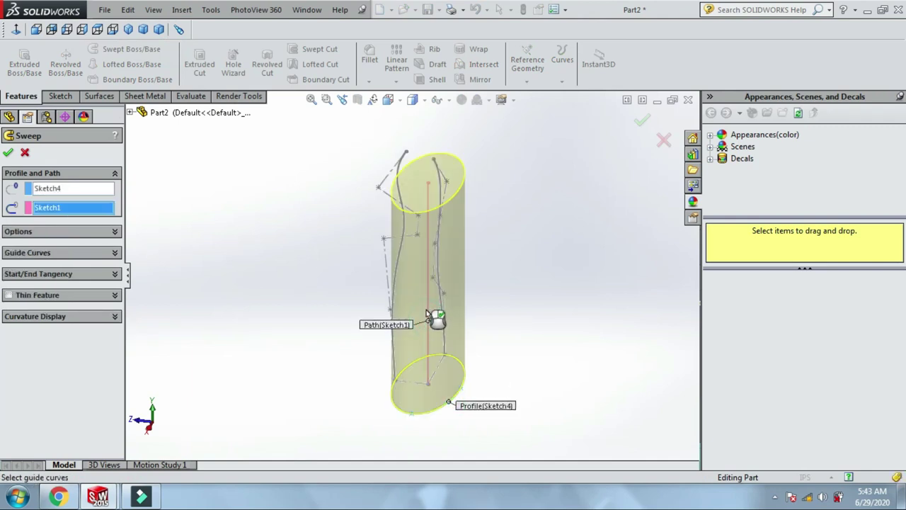
Add Sketch3 and Sketch2 as guide curves to form the swept bottle body.
click(22, 253)
scroll(418, 200, down, 2)
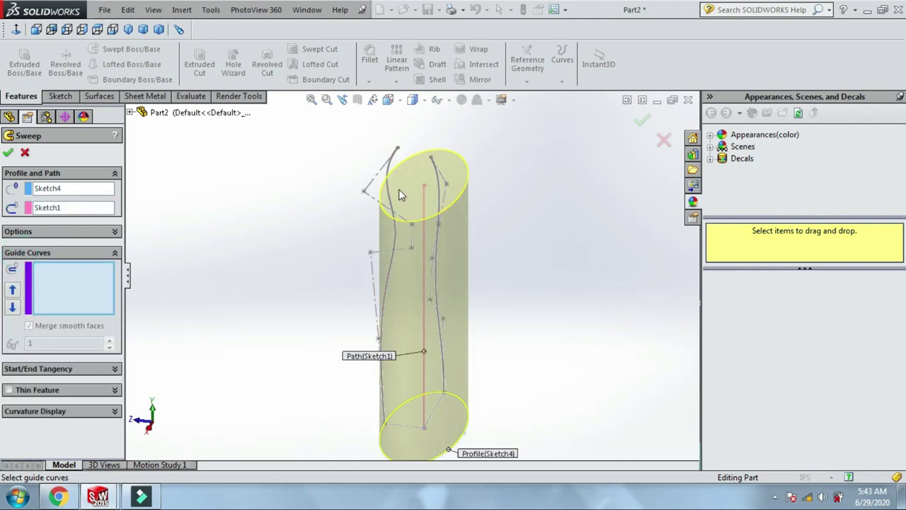
click(388, 192)
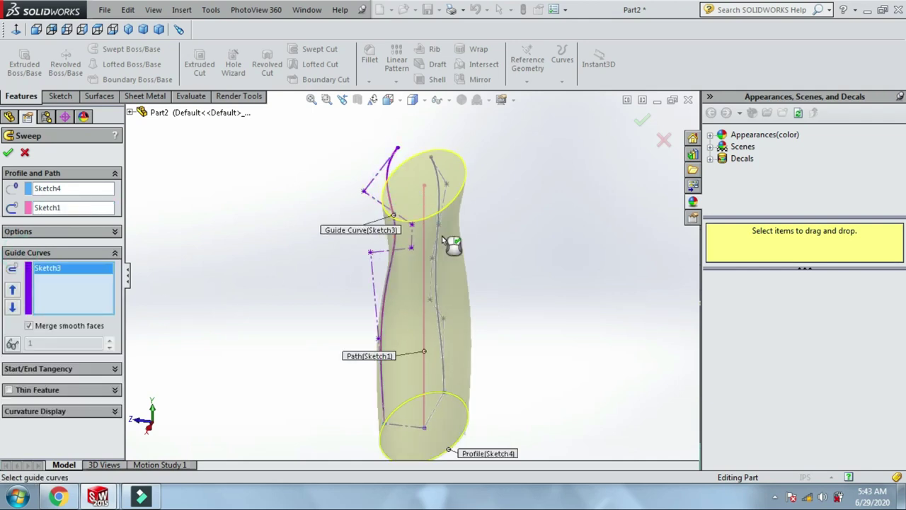
scroll(453, 243, down, 3)
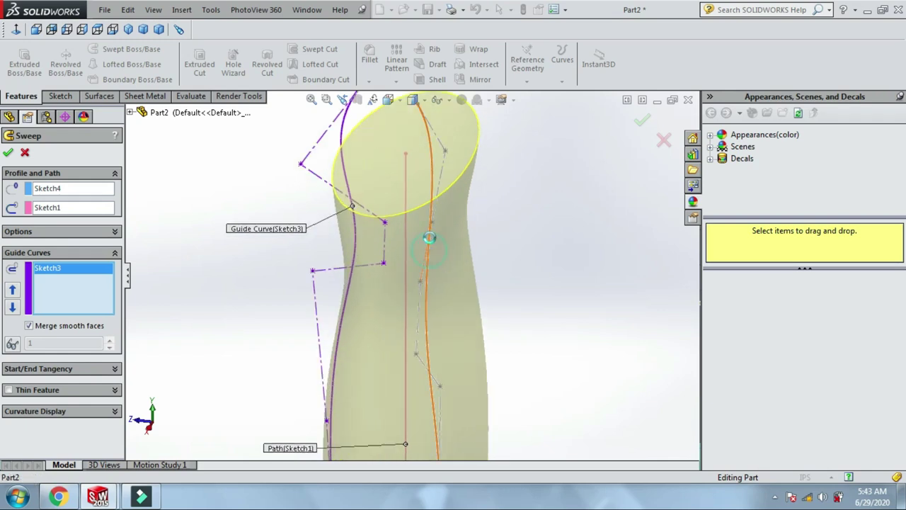
click(429, 248)
scroll(432, 283, up, 3)
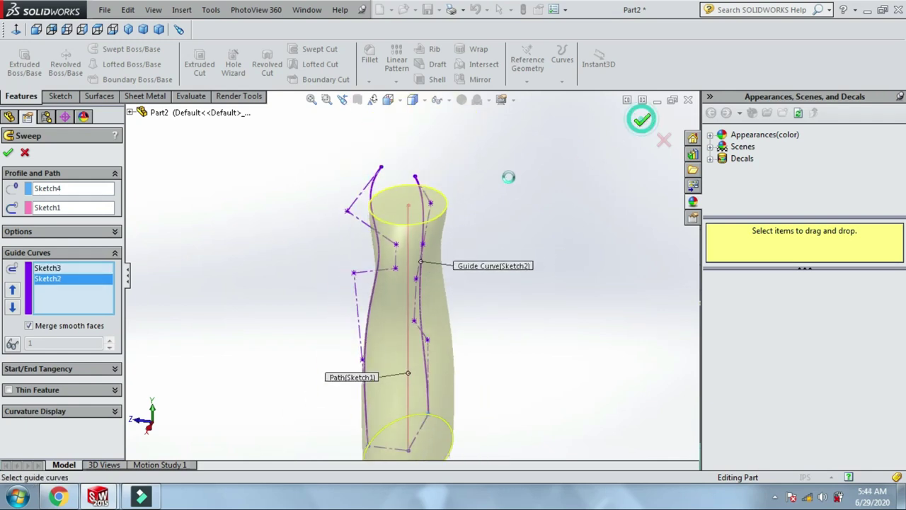
scroll(498, 196, up, 3)
right_click(497, 196)
click(524, 240)
drag(385, 215, 420, 236)
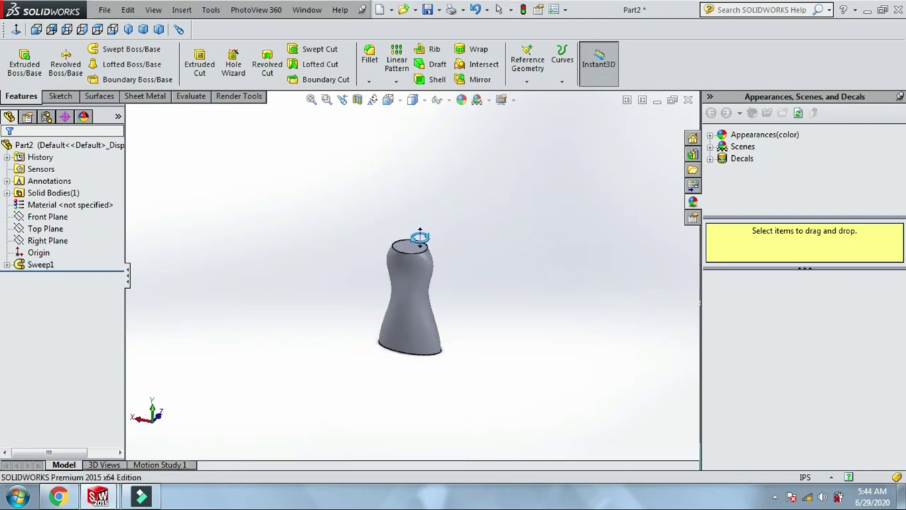
Start Sketch5 on the Front Plane from the Sketch tab.
scroll(414, 317, down, 3)
scroll(405, 281, down, 2)
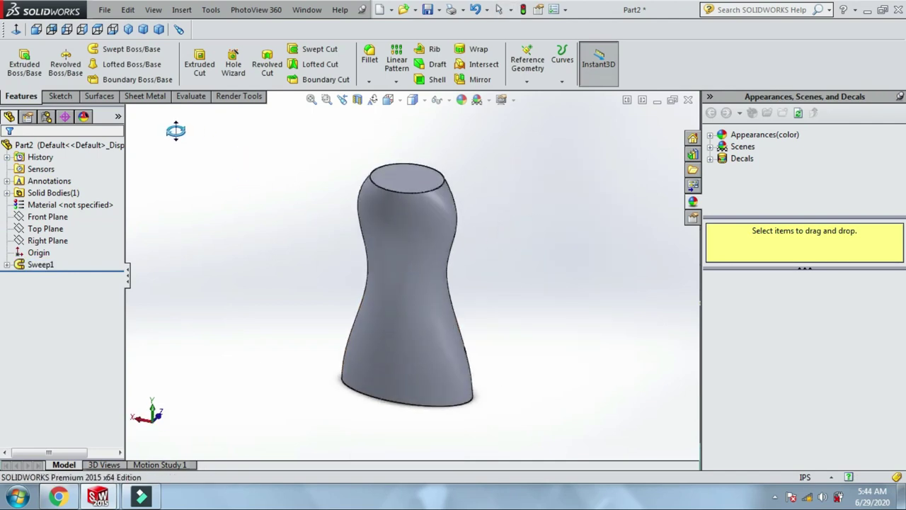
click(70, 97)
click(47, 218)
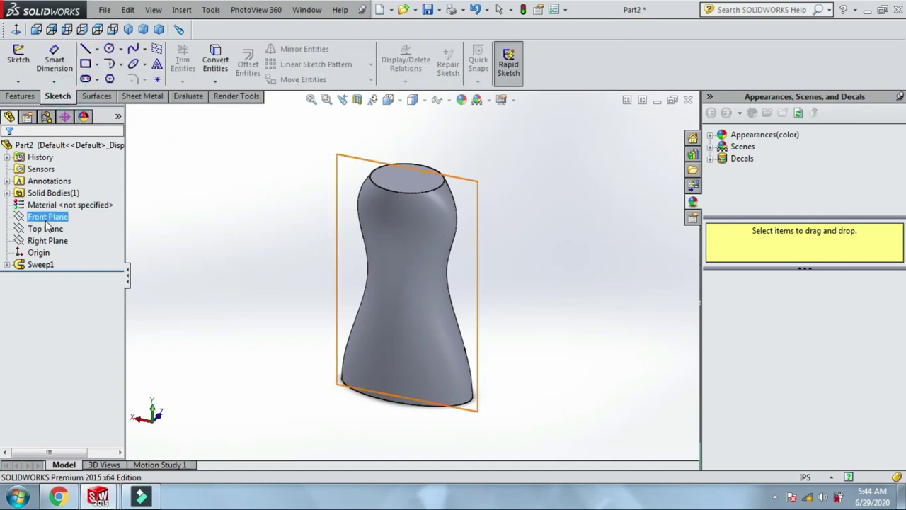
mouse_move(47, 217)
click(56, 201)
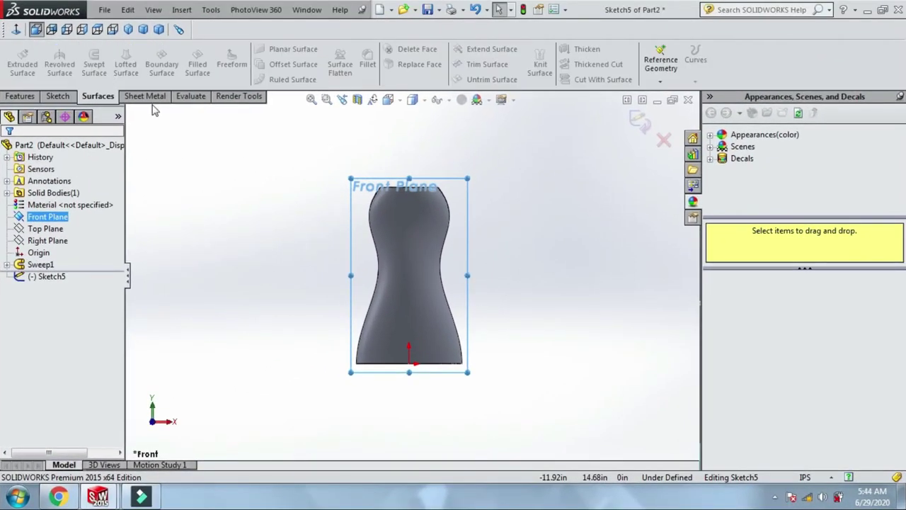
click(53, 95)
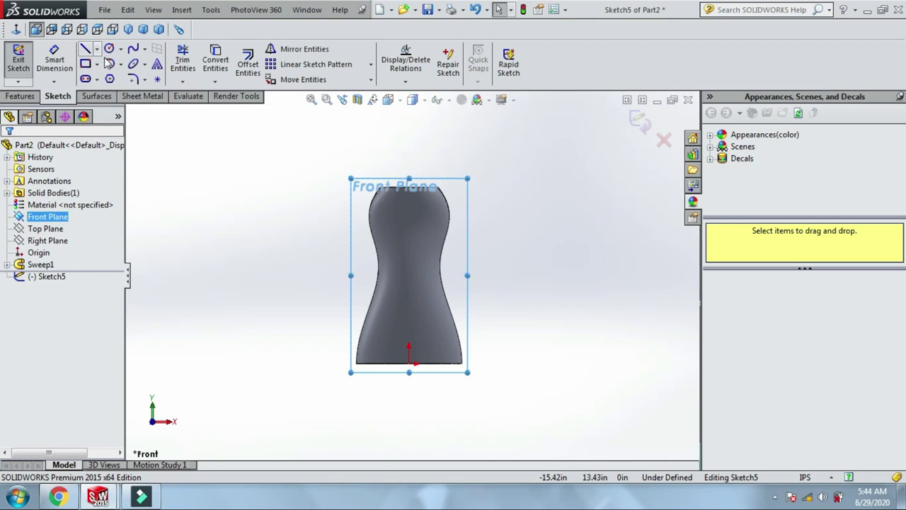
Draw a wavy spline from beside the rim down the left side to near the base centre, then reshape one point.
click(144, 49)
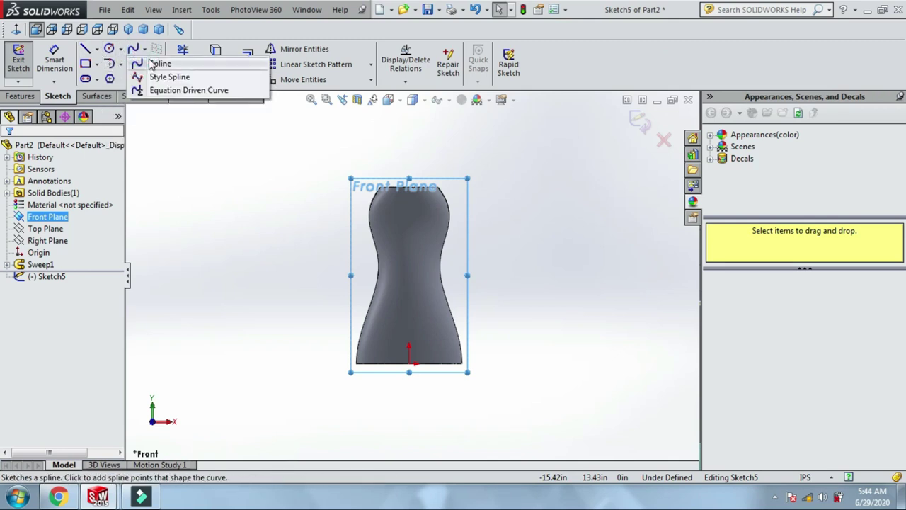
click(152, 64)
scroll(495, 340, down, 3)
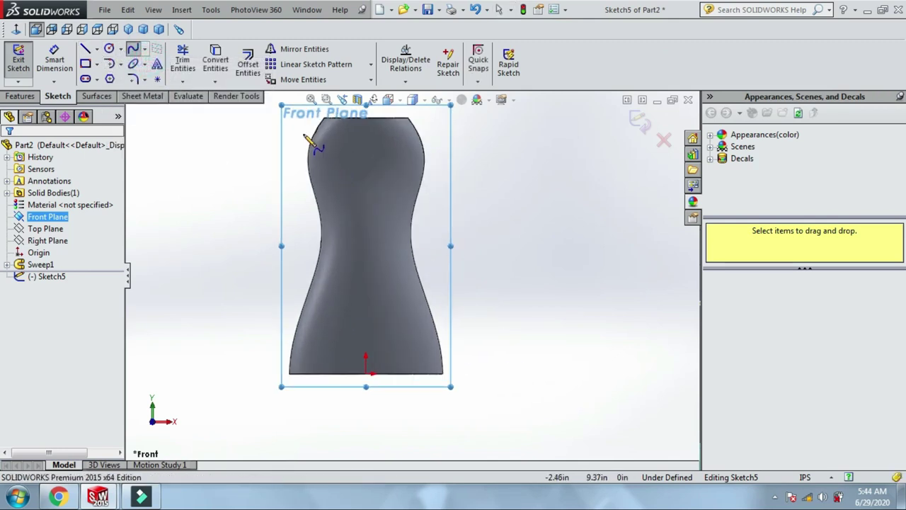
click(304, 133)
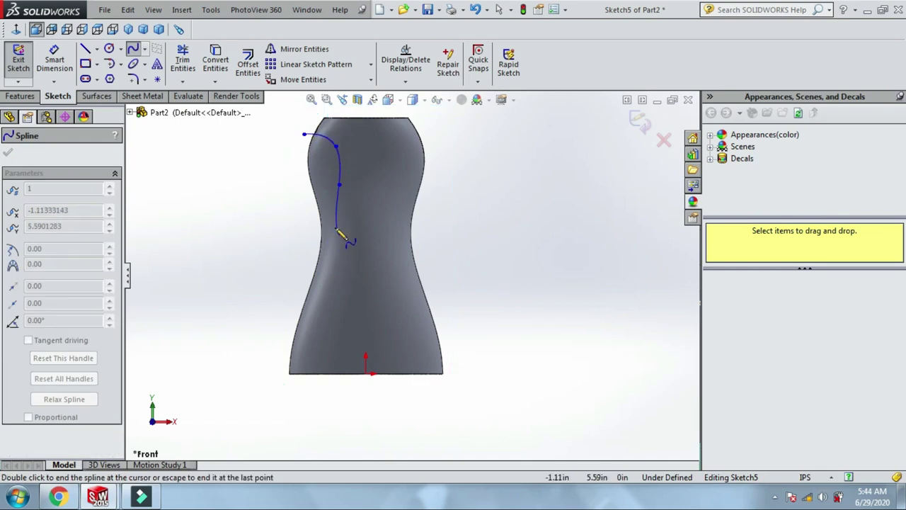
click(327, 297)
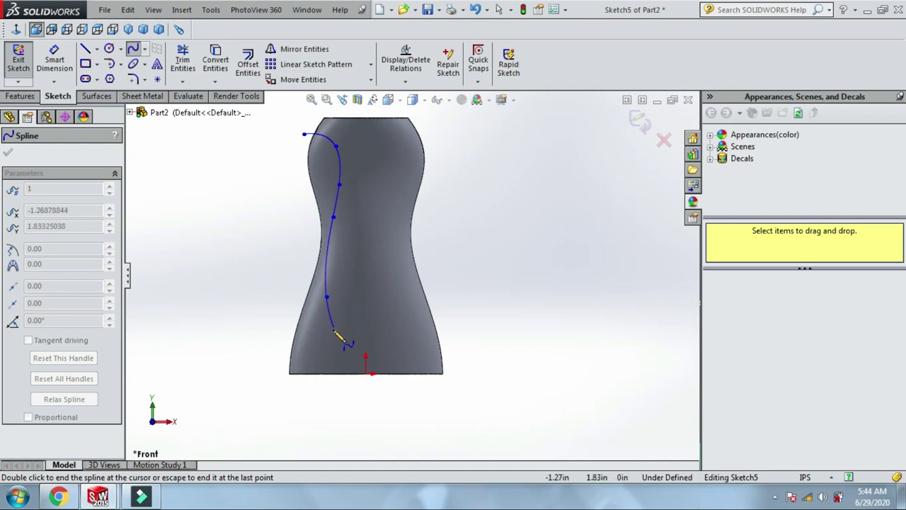
double_click(366, 335)
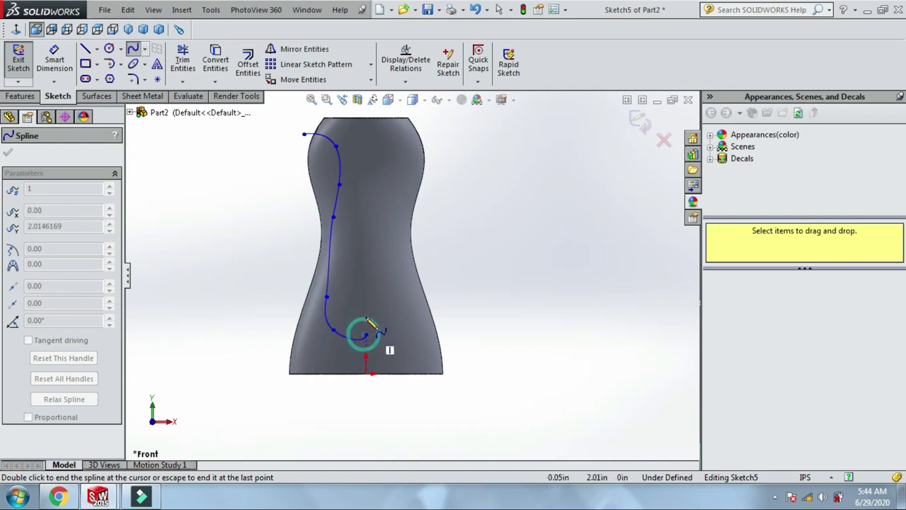
drag(335, 216, 342, 225)
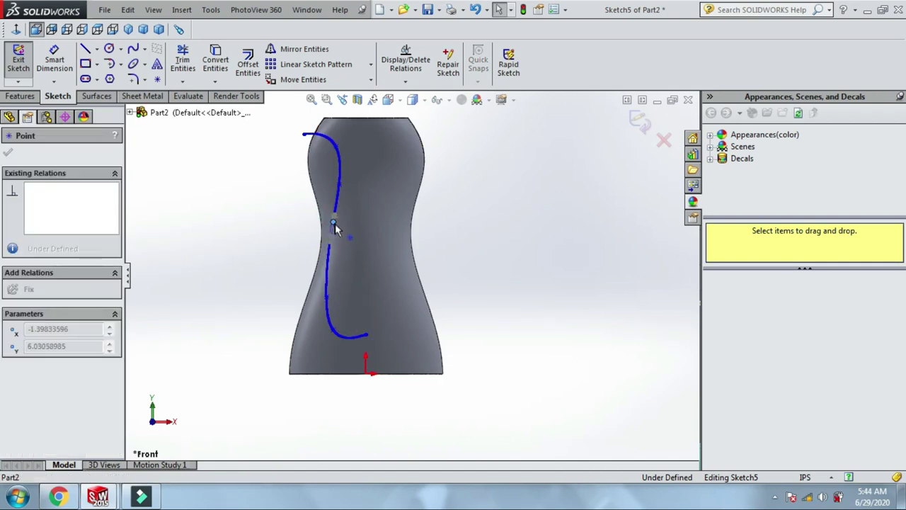
key(Escape)
scroll(340, 250, down, 2)
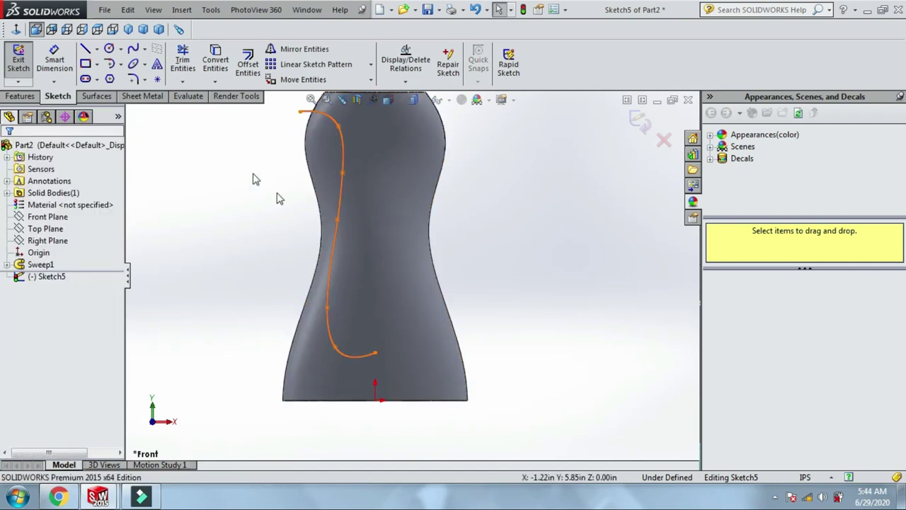
Draw a horizontal centerline and a vertical line from the spline's lower end.
click(97, 49)
click(120, 75)
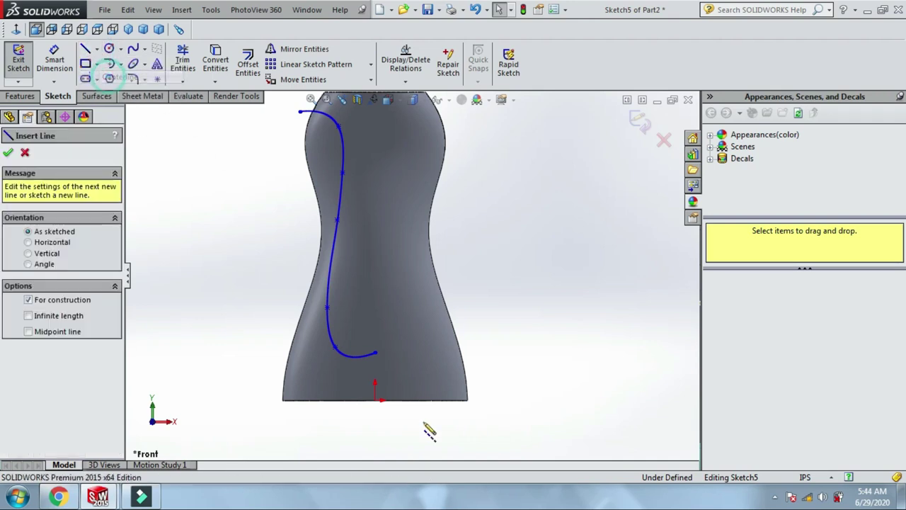
scroll(376, 366, down, 3)
click(330, 283)
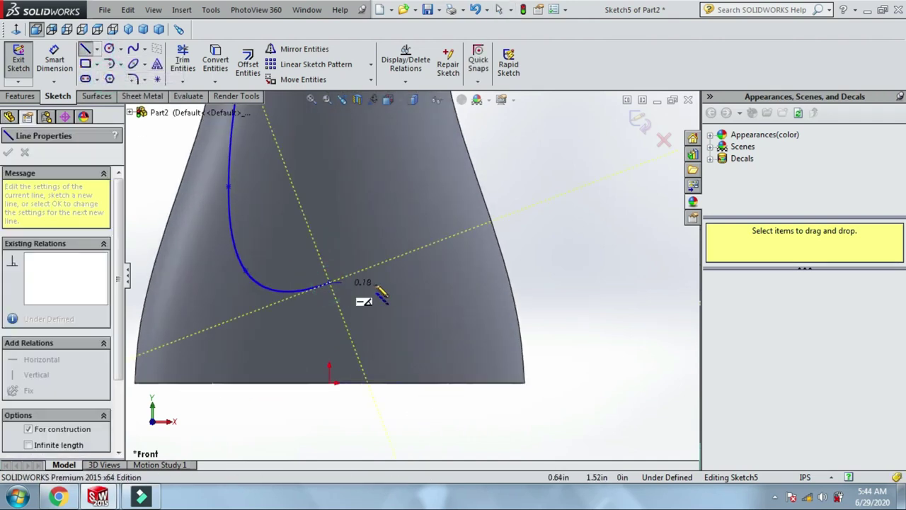
click(381, 282)
key(Escape)
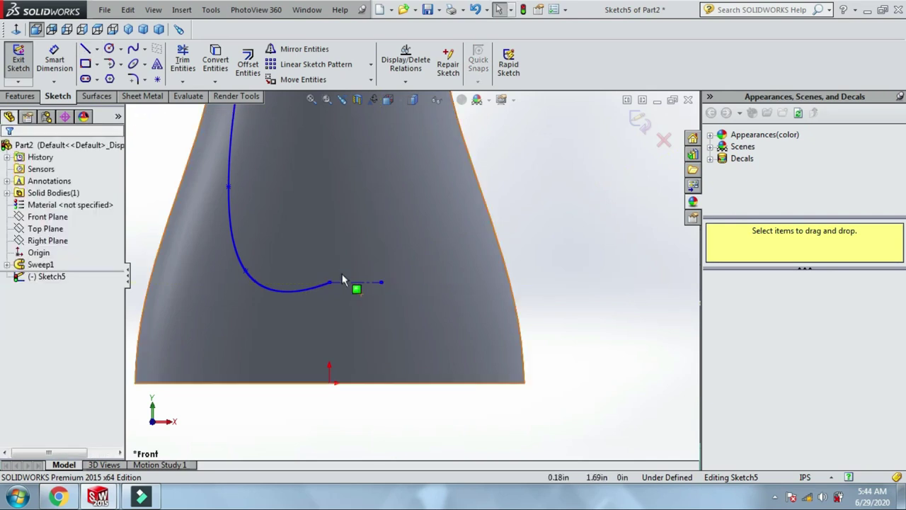
click(329, 283)
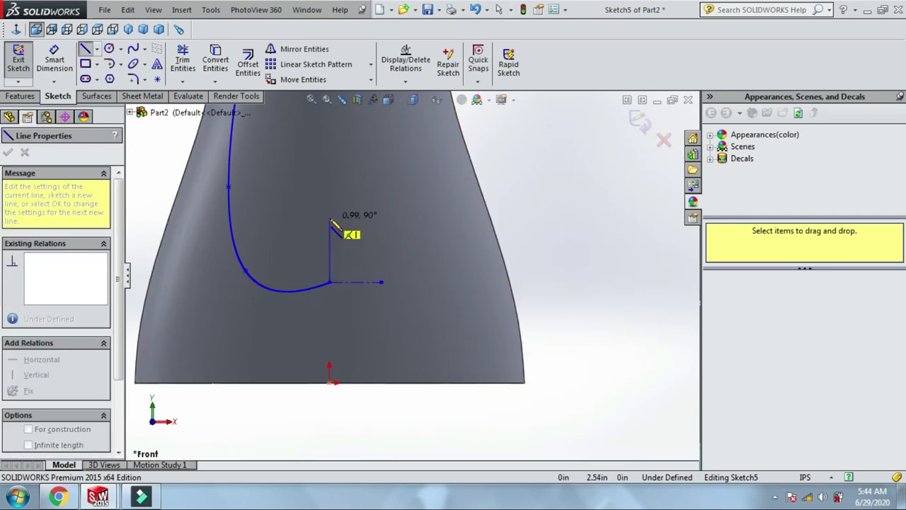
click(331, 220)
key(Escape)
Add an Equal Curvature relation between the spline and the horizontal centerline.
scroll(348, 204, down, 2)
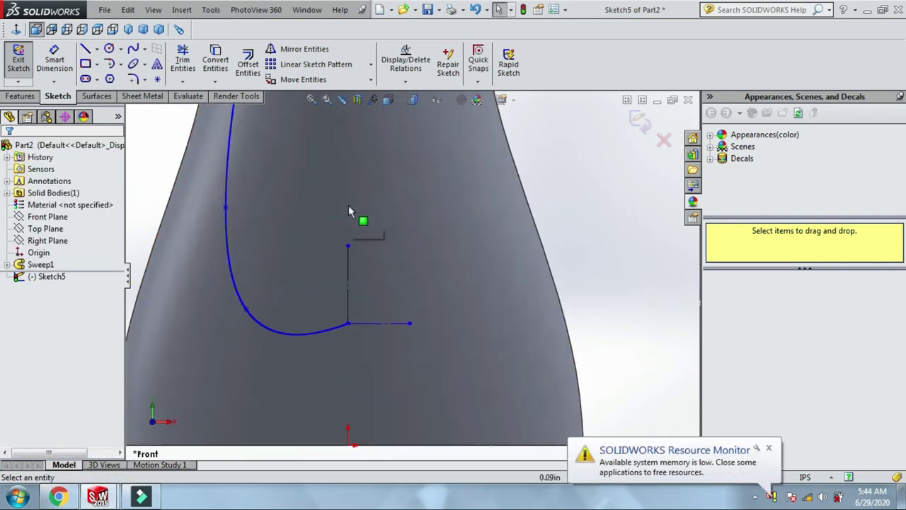
click(334, 327)
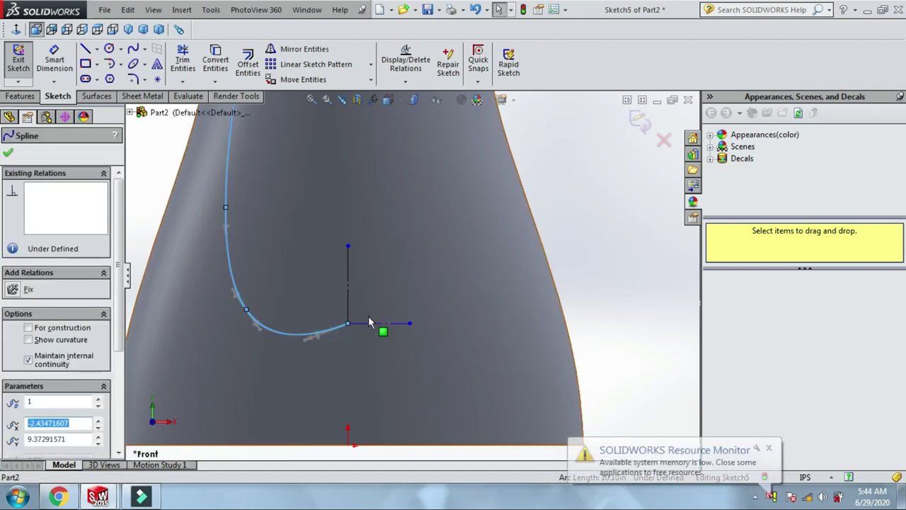
ctrl+click(369, 324)
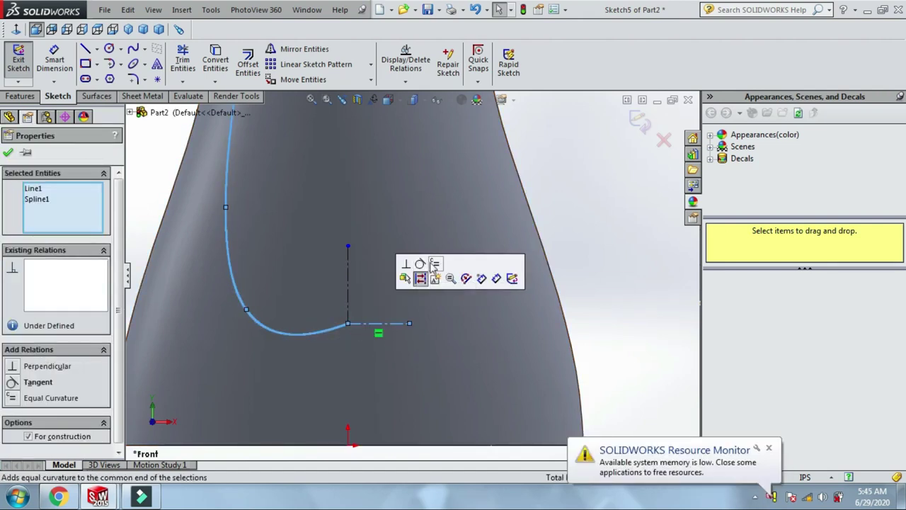
click(434, 265)
click(558, 247)
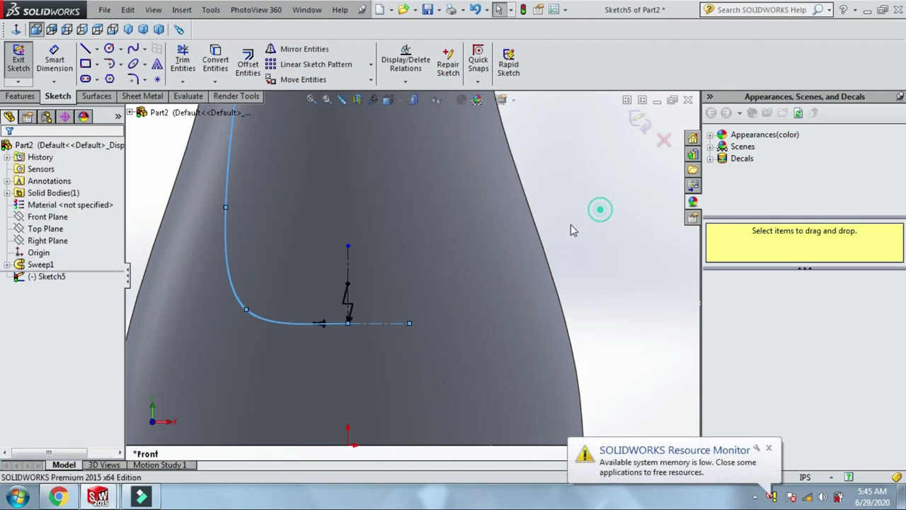
scroll(361, 240, up, 3)
scroll(387, 219, down, 2)
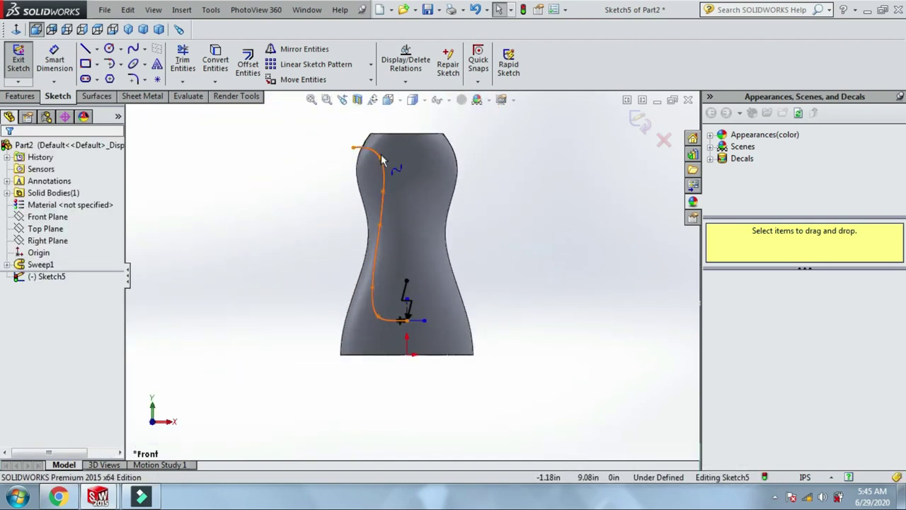
scroll(375, 159, down, 2)
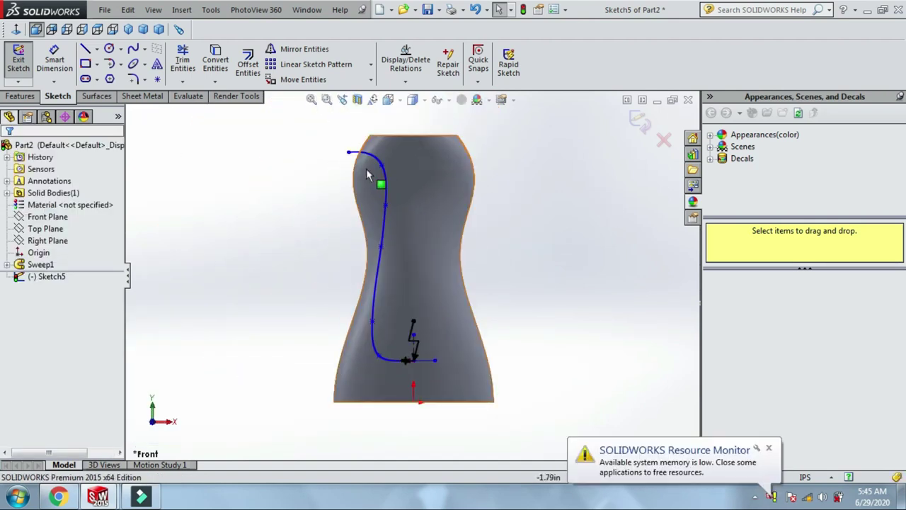
Mirror the spline about the vertical line to form a U-shaped curve, then close Sketch5.
click(330, 49)
click(383, 231)
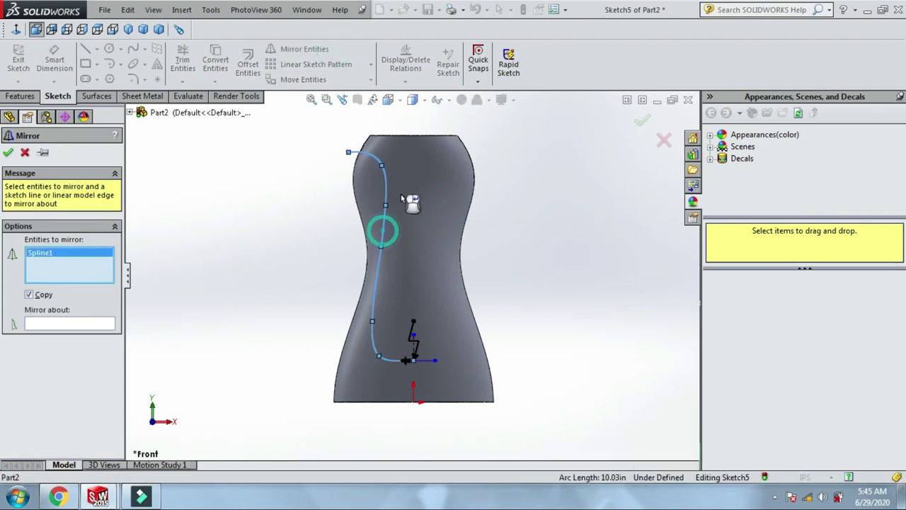
click(94, 324)
scroll(423, 356, down, 2)
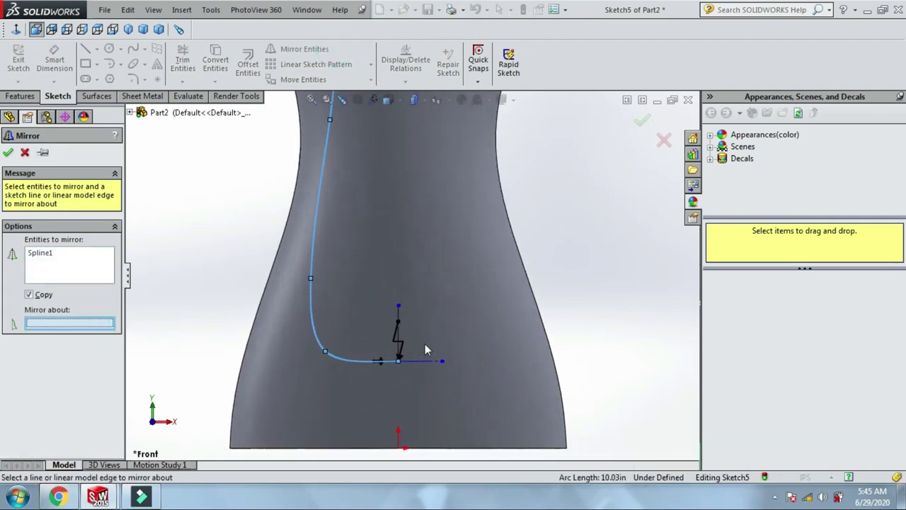
scroll(425, 343, down, 2)
click(399, 300)
scroll(347, 310, up, 1)
scroll(343, 271, up, 2)
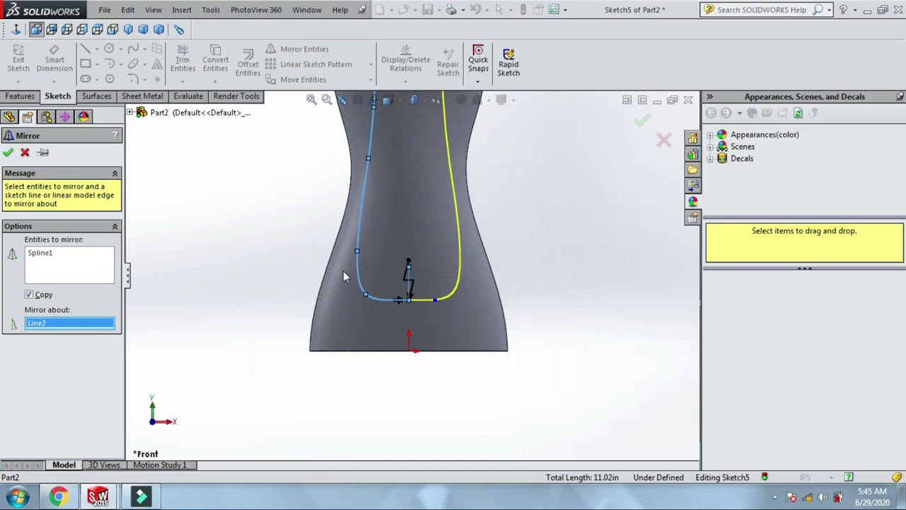
scroll(410, 200, up, 2)
scroll(337, 236, down, 3)
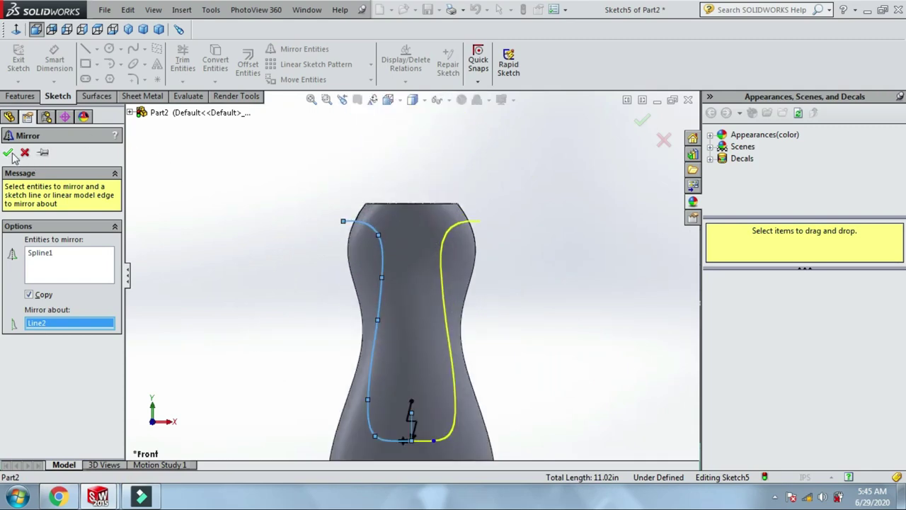
click(10, 153)
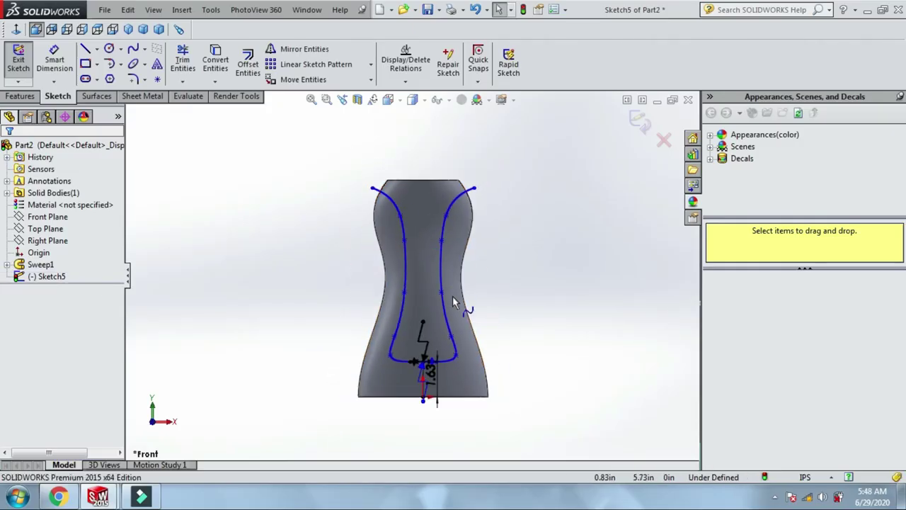
click(639, 121)
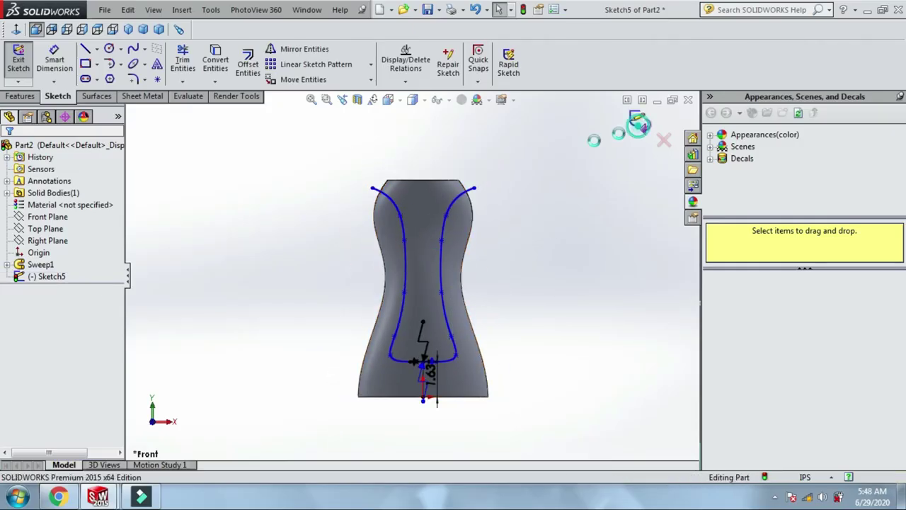
click(37, 98)
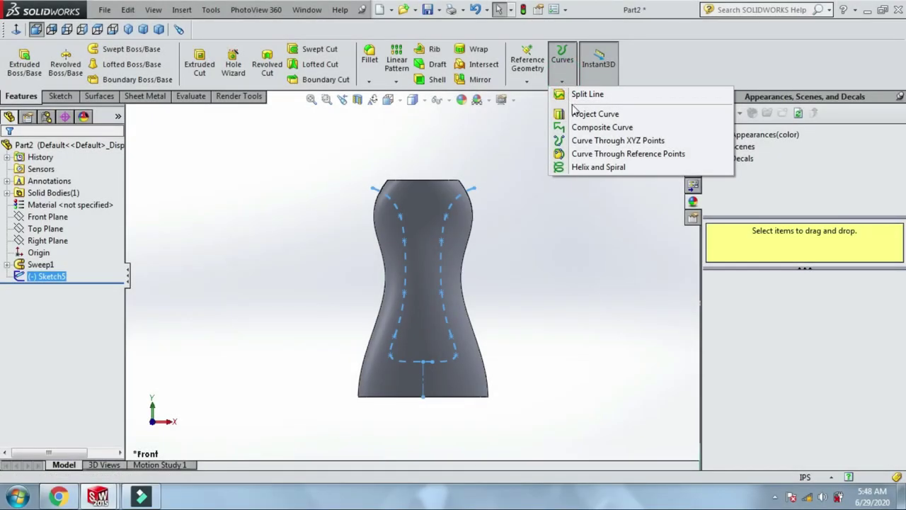
Project Sketch5 onto the bottle's front face as a split line, then start a sketch on Front Plane.
click(577, 98)
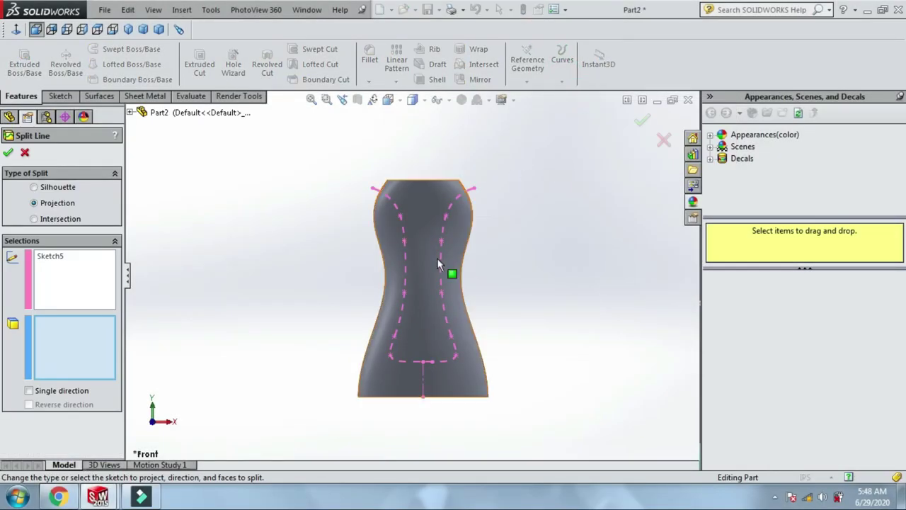
click(413, 199)
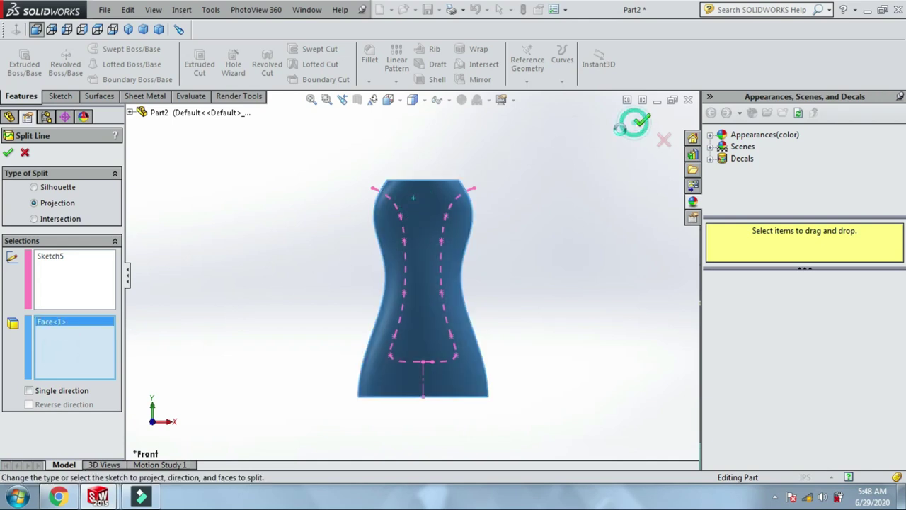
right_click(569, 139)
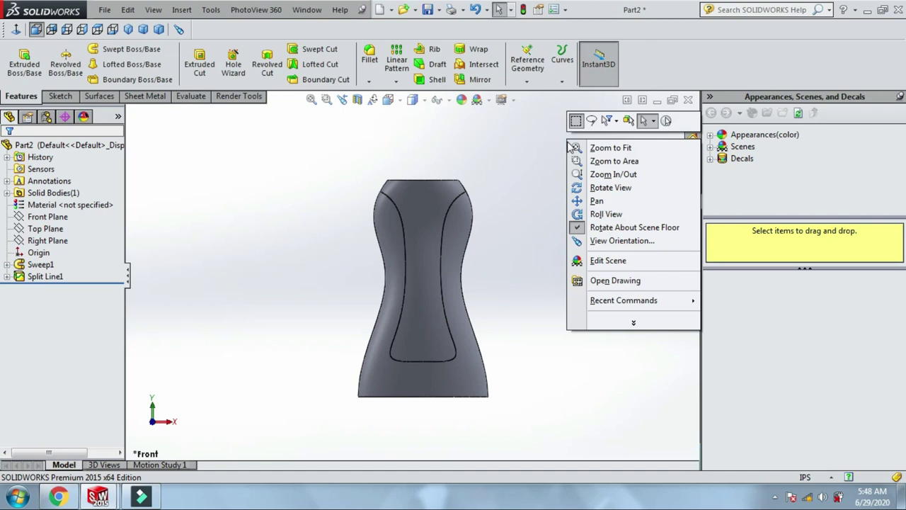
click(595, 187)
mouse_move(542, 186)
mouse_down()
mouse_move(533, 227)
mouse_move(542, 206)
mouse_move(459, 156)
mouse_move(554, 222)
mouse_move(530, 237)
mouse_move(302, 257)
mouse_up()
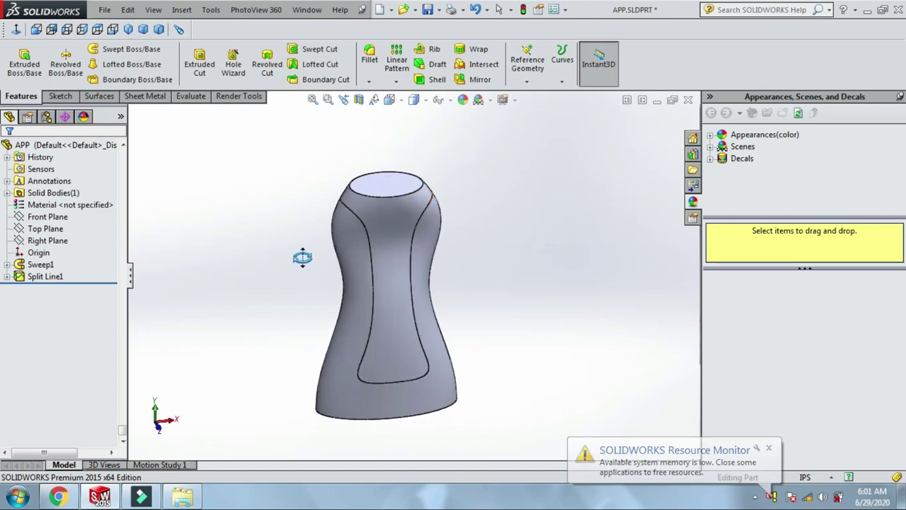
click(71, 217)
click(93, 195)
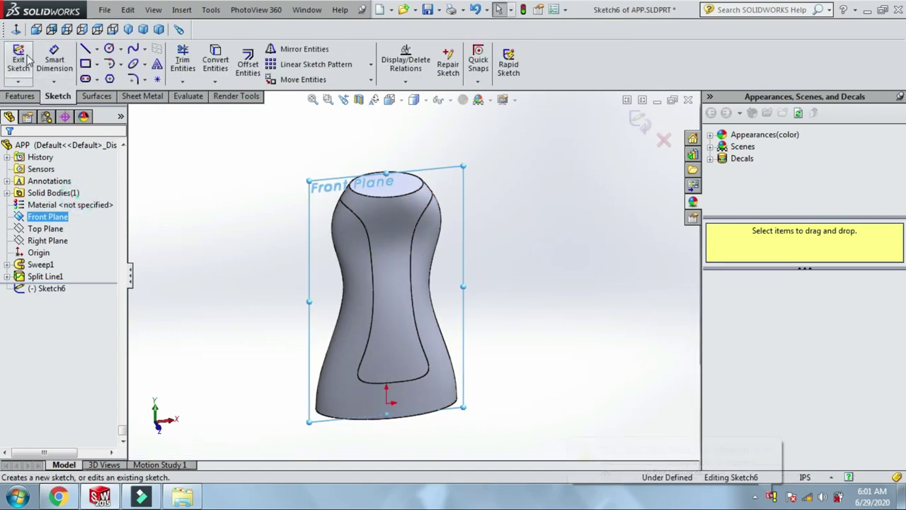
Sketch a 0.25 in diameter circle at the split curve's upper end and exit Sketch6.
click(121, 49)
click(137, 61)
scroll(359, 183, down, 5)
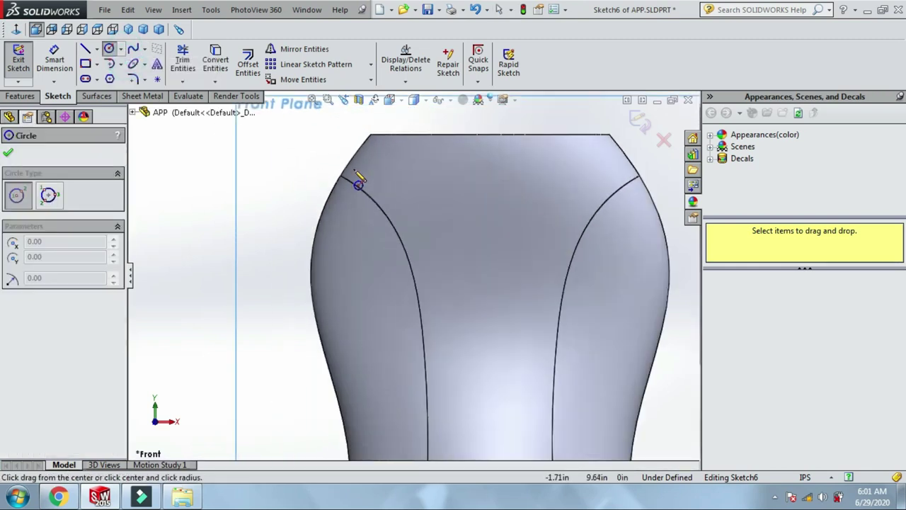
scroll(357, 188, down, 3)
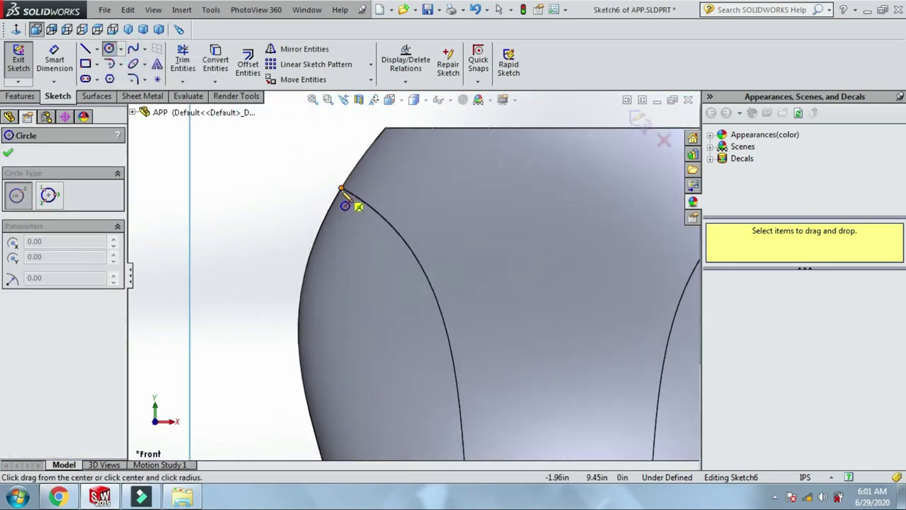
click(341, 188)
click(357, 204)
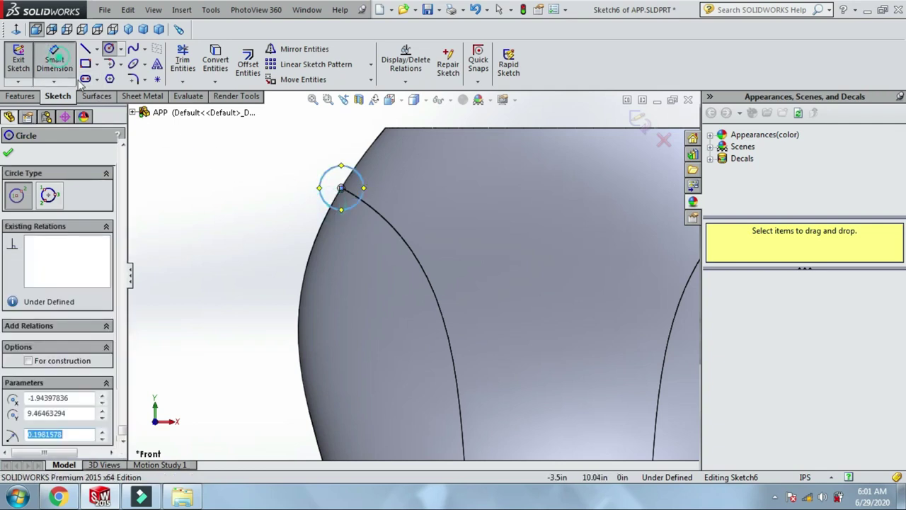
click(293, 195)
click(268, 193)
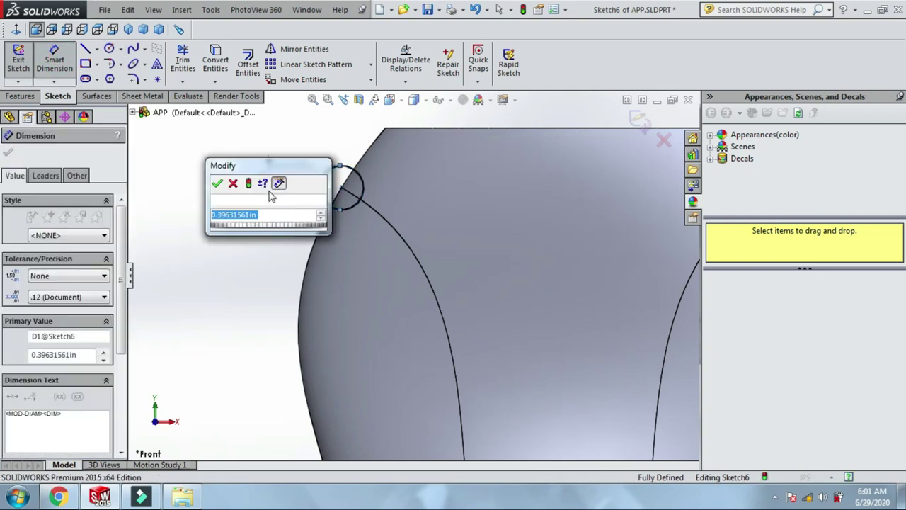
text(0.25)
key(Return)
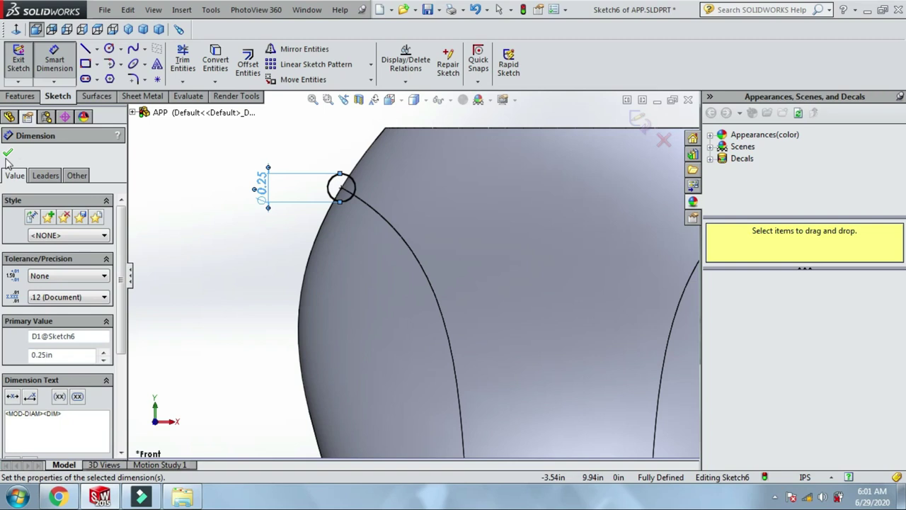
click(8, 153)
scroll(426, 277, up, 3)
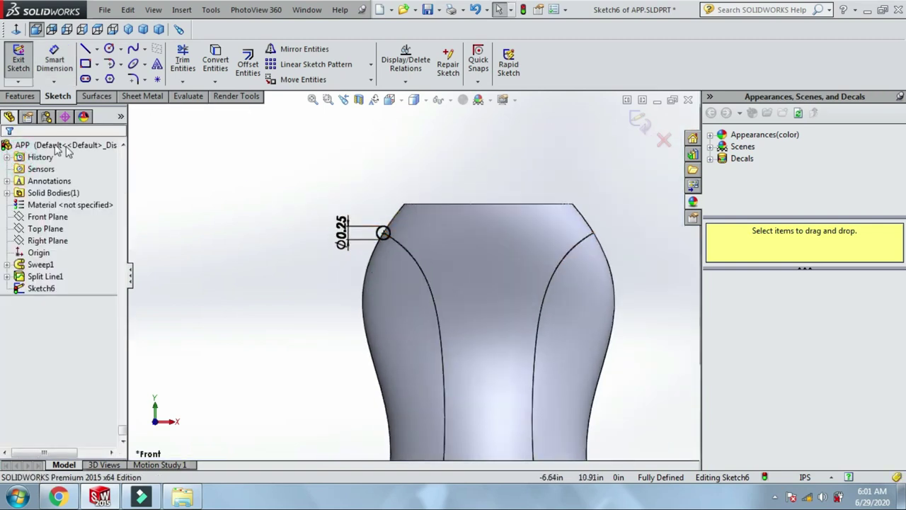
click(20, 97)
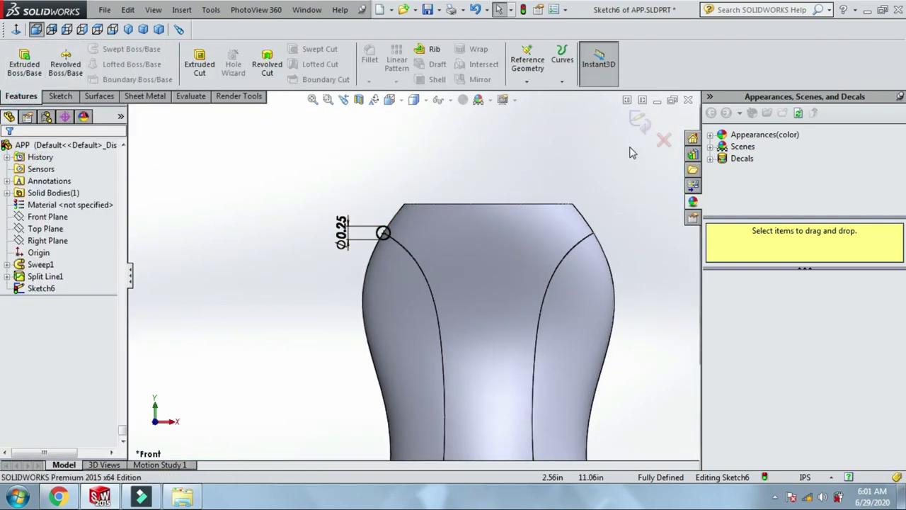
click(640, 122)
Sweep the Sketch6 circle along the split-line curve using Follow Path and Minimum Twist.
click(131, 49)
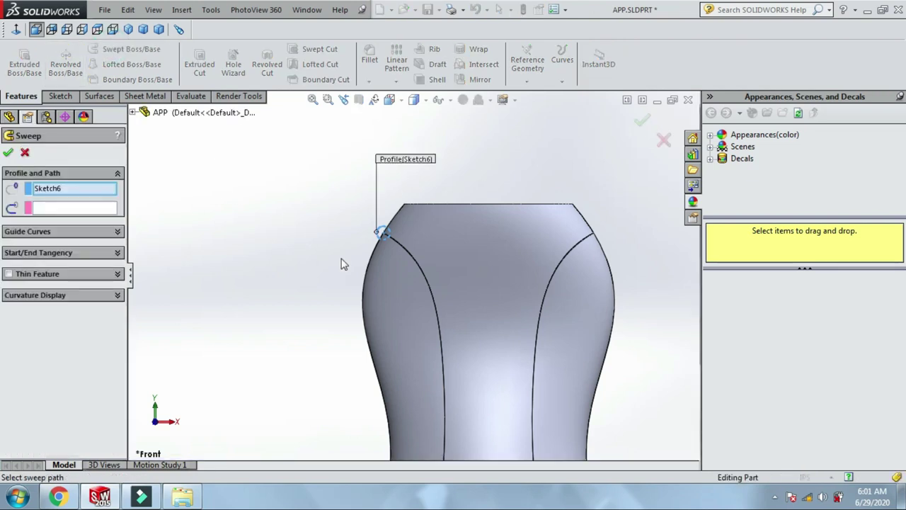
click(108, 208)
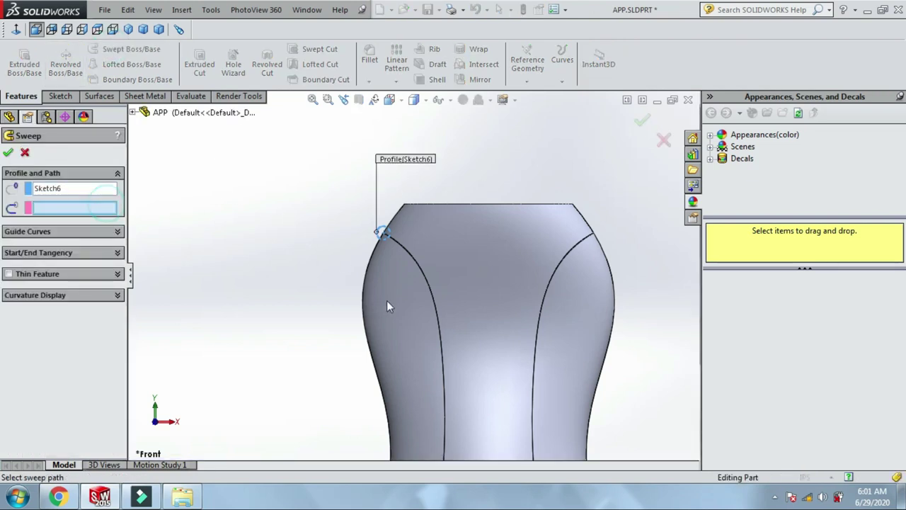
click(429, 282)
scroll(405, 243, up, 2)
scroll(405, 314, up, 1)
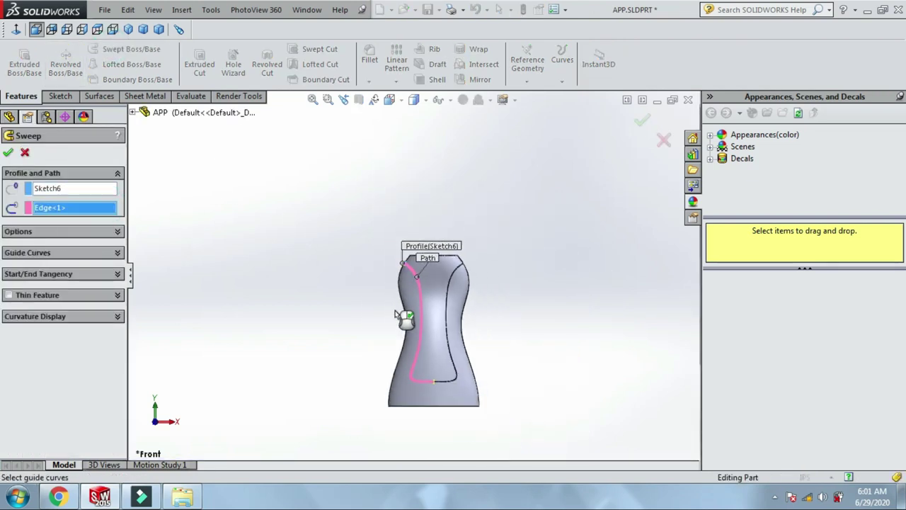
scroll(406, 396, up, 1)
click(75, 235)
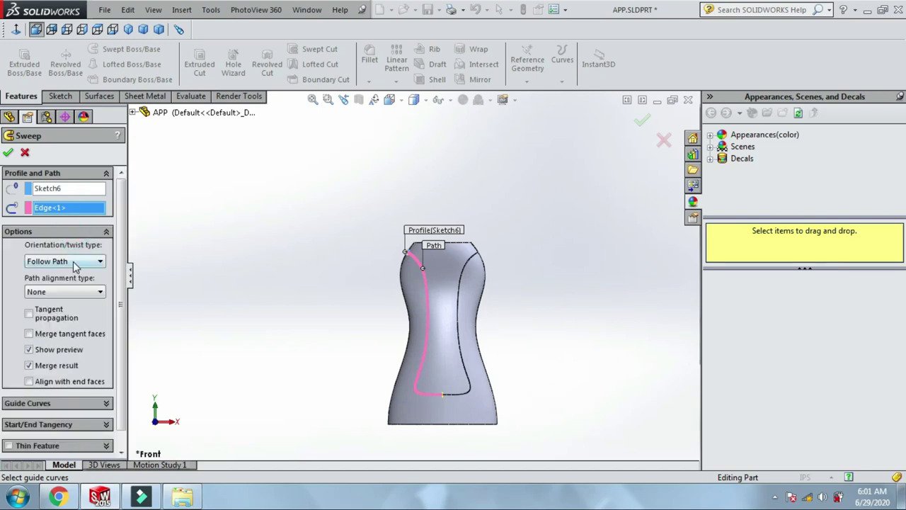
click(75, 264)
click(57, 272)
click(61, 293)
click(62, 312)
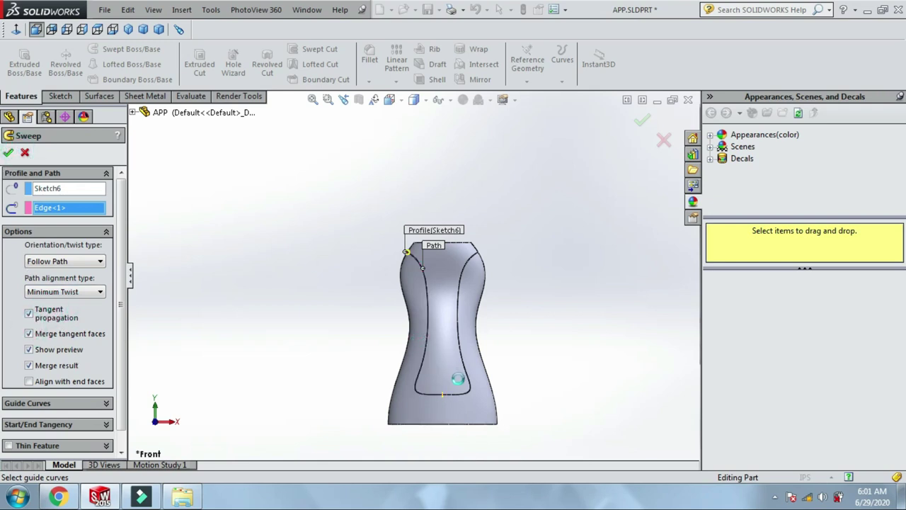
click(485, 199)
Orbit the bottle to a three-quarter view to inspect the new bead.
click(554, 230)
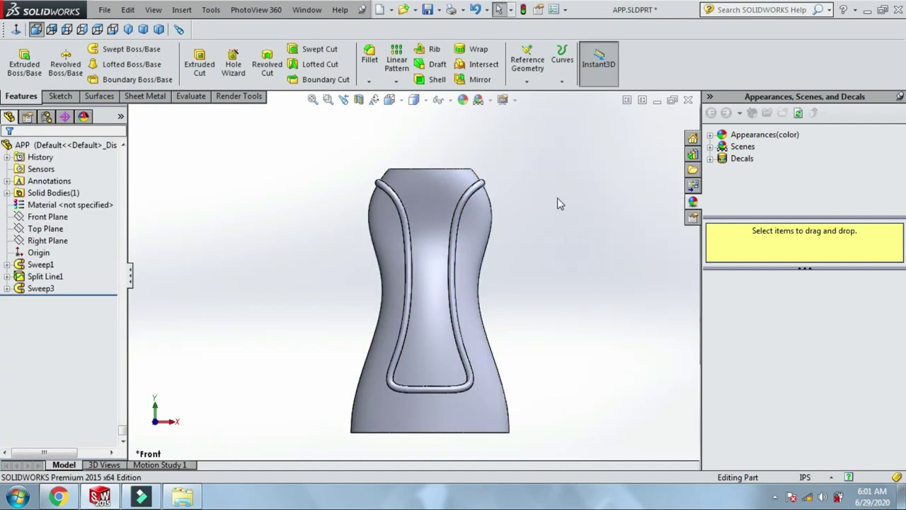
right_click(557, 202)
click(577, 240)
mouse_move(577, 239)
mouse_down()
mouse_move(609, 297)
mouse_move(645, 255)
mouse_move(472, 325)
mouse_up()
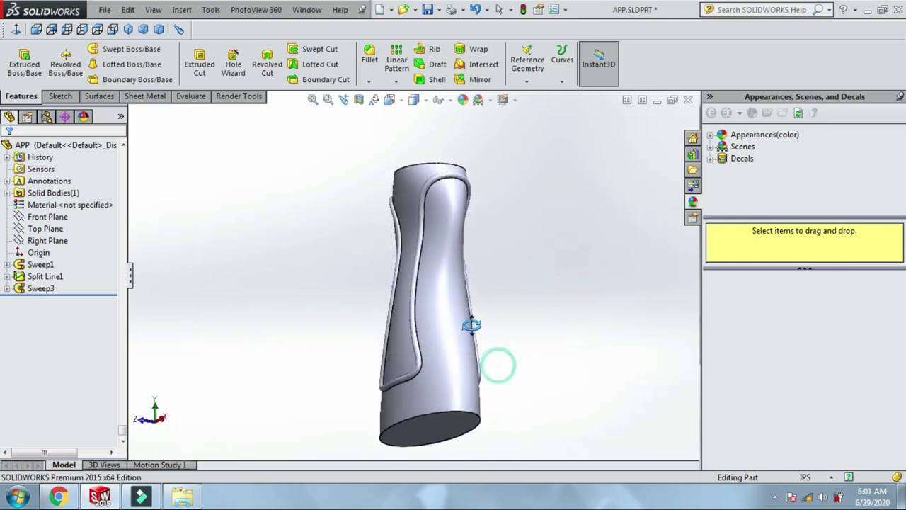
scroll(492, 407, up, 3)
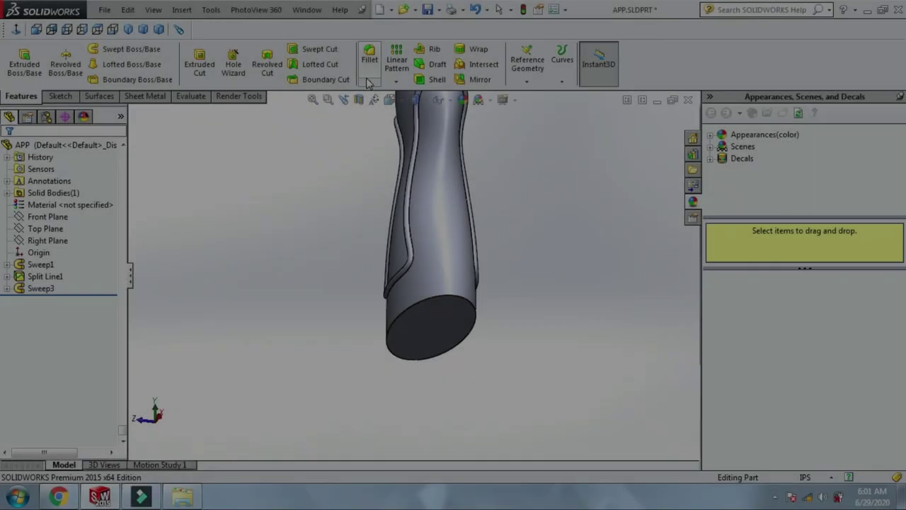
Start a variable-size fillet on the bottle's bottom edge with a 0.5 in first radius.
click(368, 81)
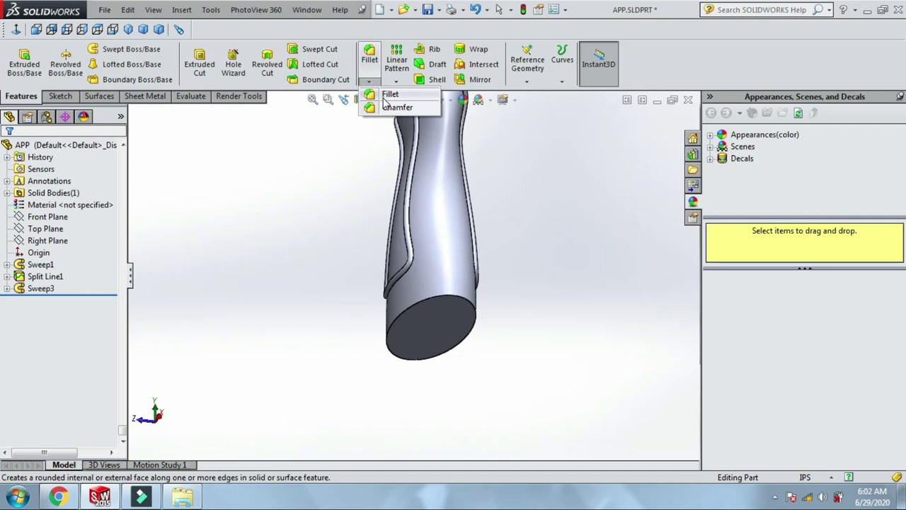
click(389, 95)
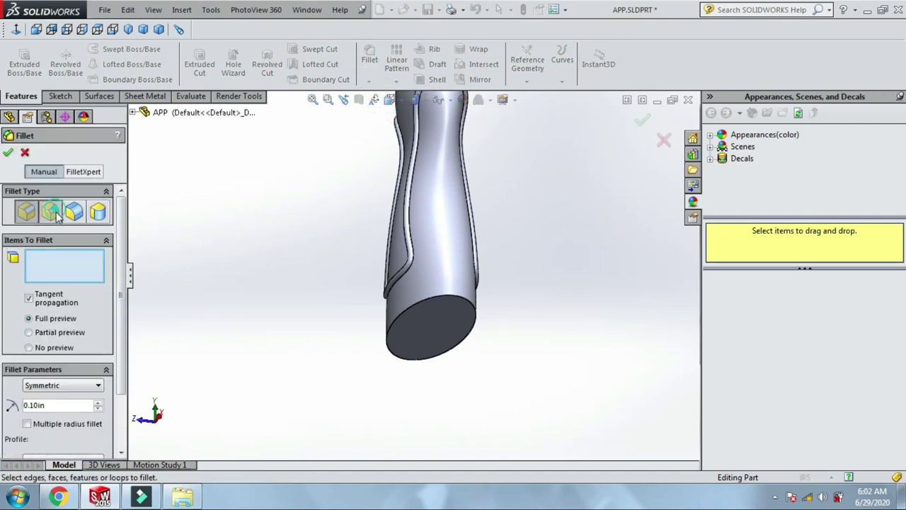
click(57, 214)
scroll(467, 323, down, 3)
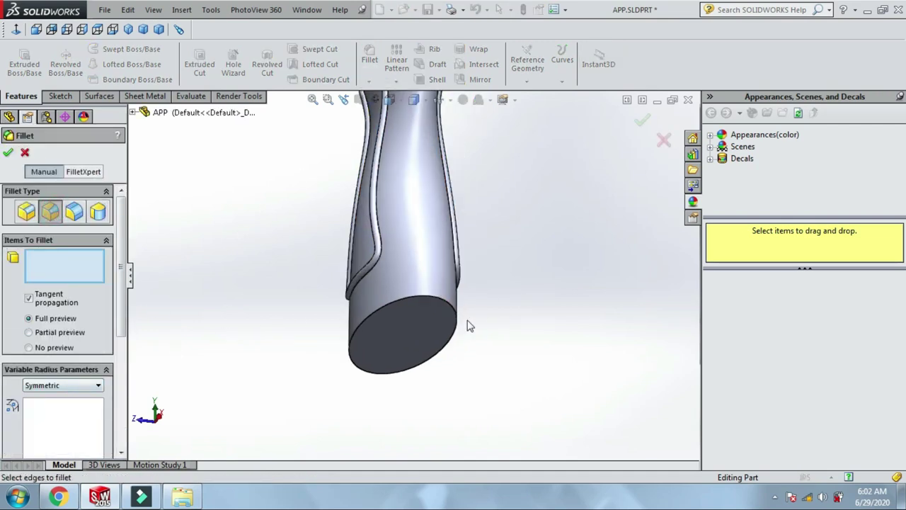
click(390, 284)
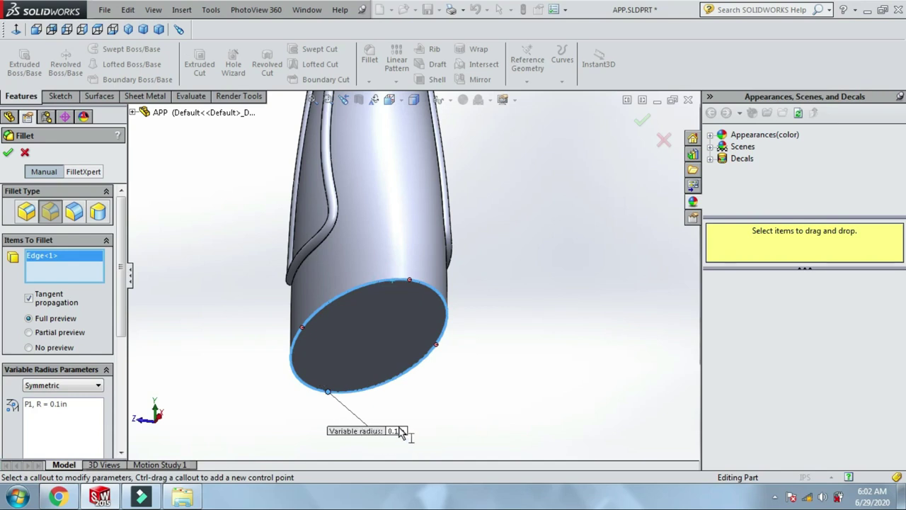
click(397, 431)
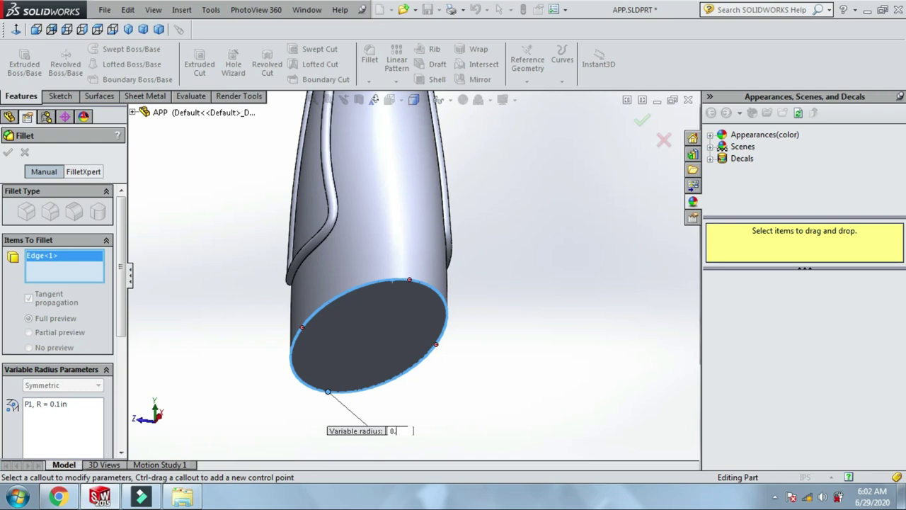
text(5)
key(Return)
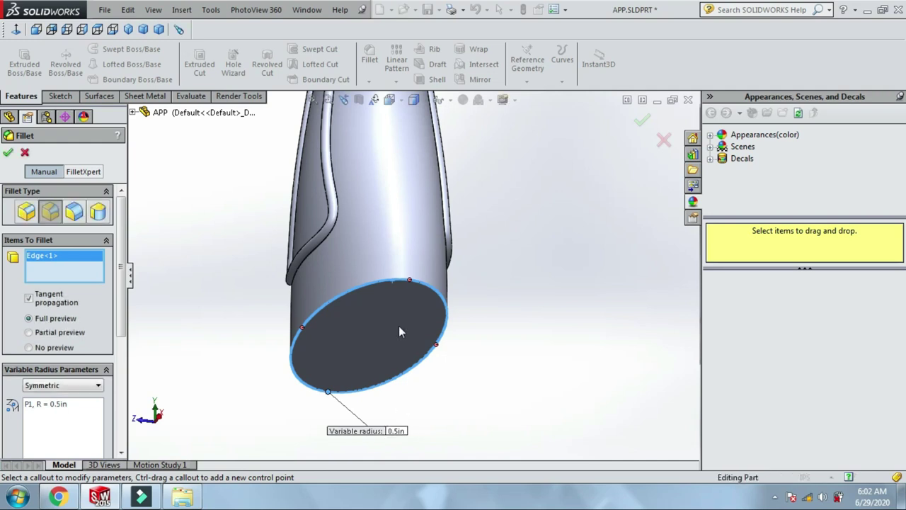
Add a second 0.5 in control point and two 0.25 in points, then accept the fillet.
scroll(405, 288, down, 2)
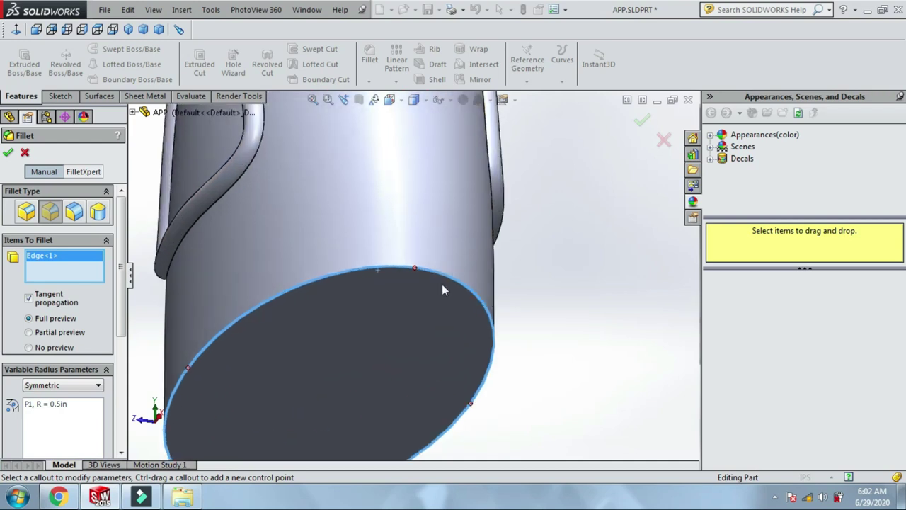
click(416, 271)
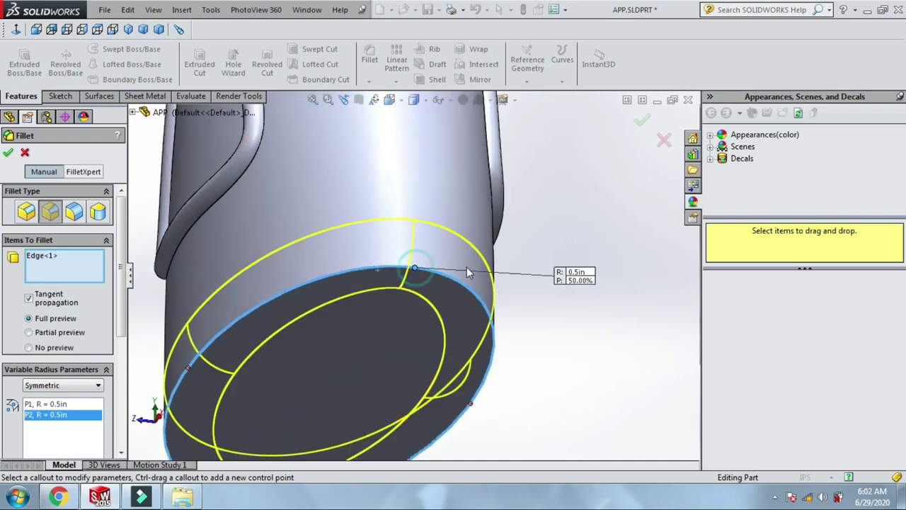
scroll(495, 269, up, 2)
scroll(494, 304, up, 1)
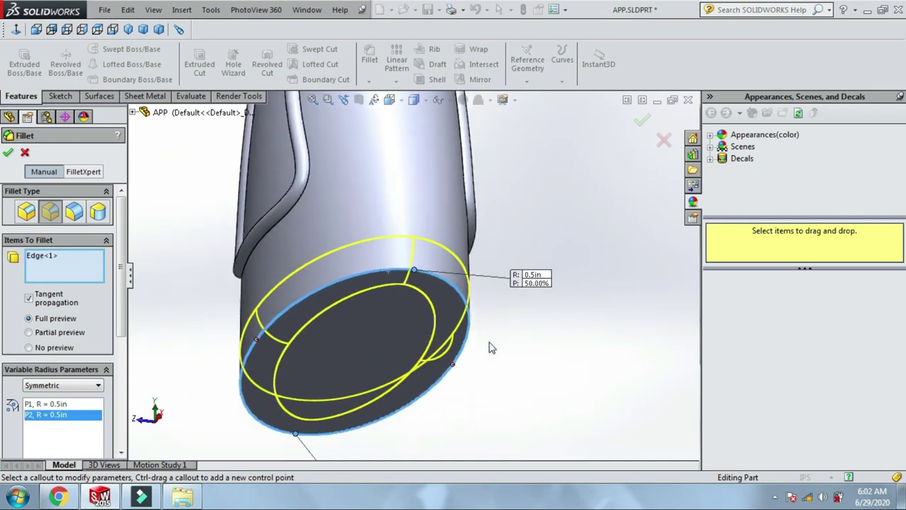
click(453, 365)
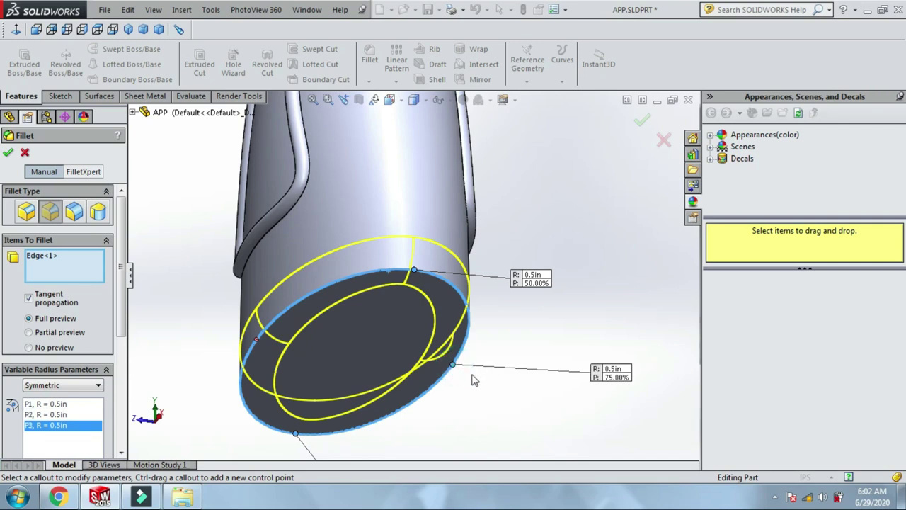
click(620, 377)
text(.25)
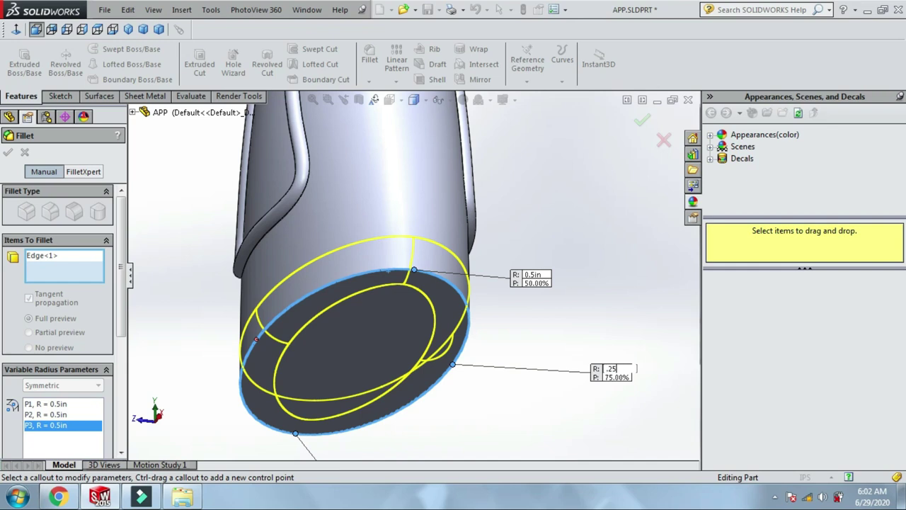
text(0.25)
key(Return)
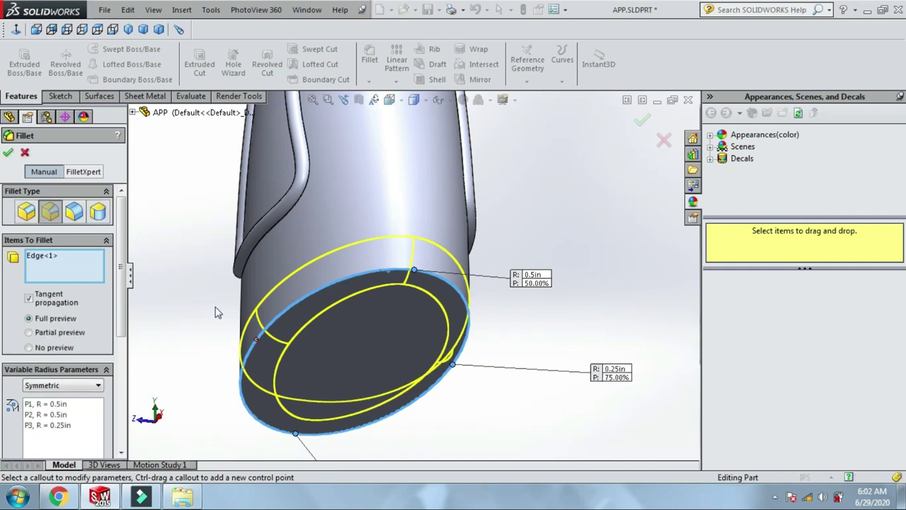
click(256, 339)
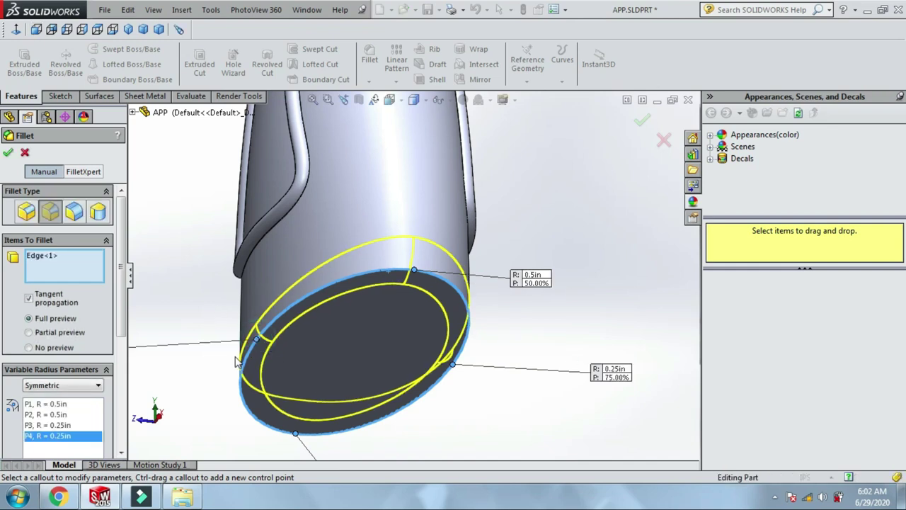
click(8, 152)
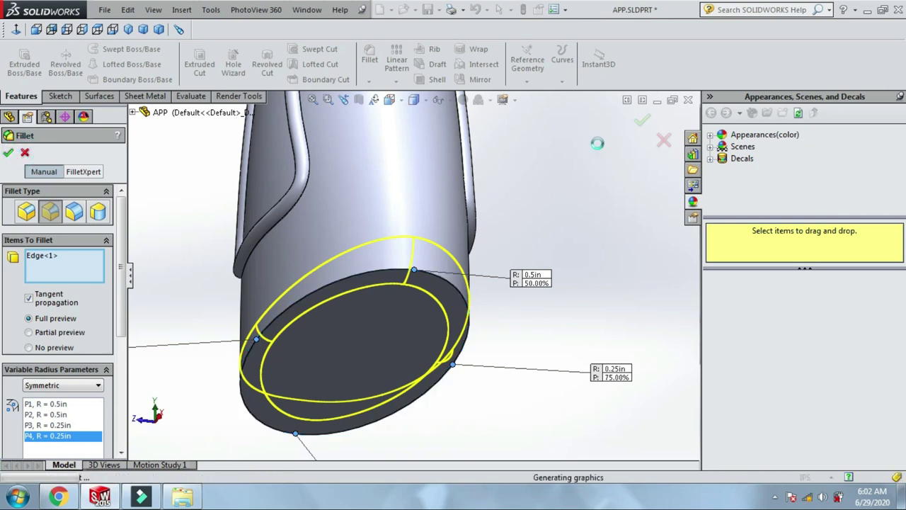
scroll(575, 205, up, 3)
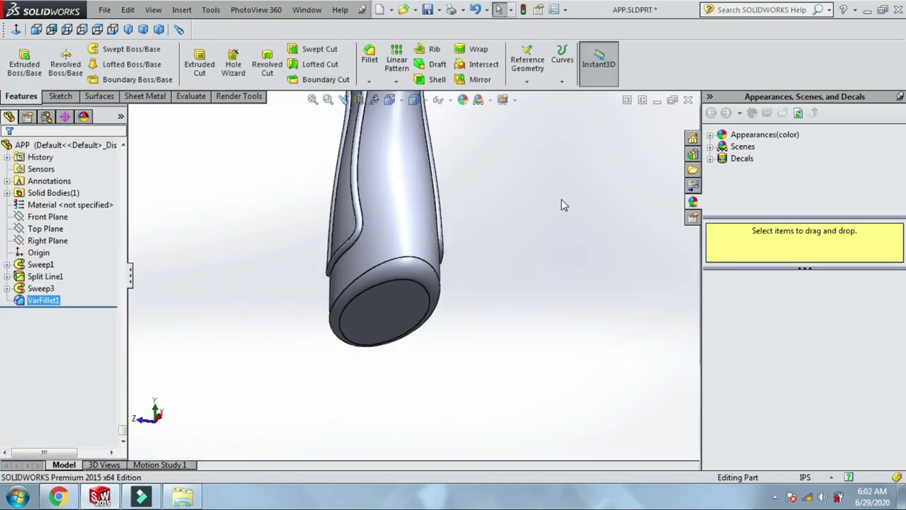
scroll(561, 199, up, 3)
Apply a constant 0.1 in fillet to the bead sweep's face.
right_click(516, 178)
mouse_move(572, 233)
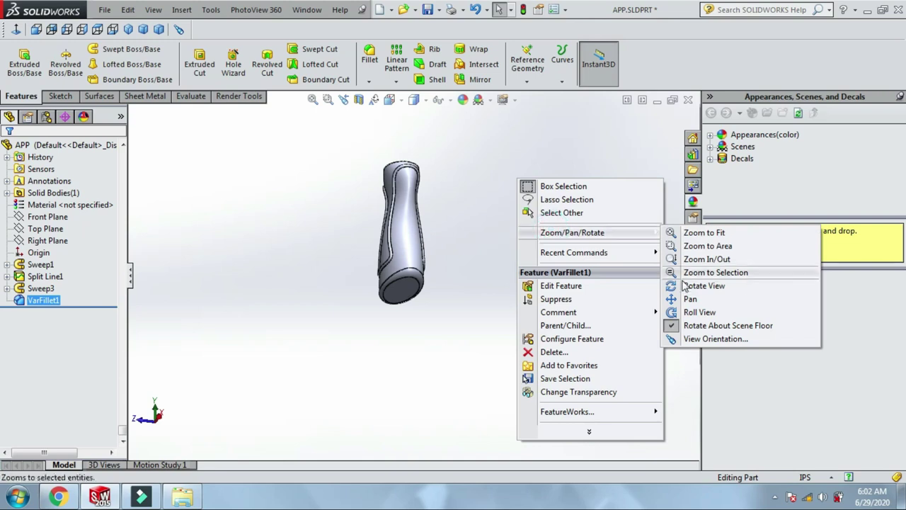
click(681, 285)
mouse_move(682, 283)
mouse_down()
mouse_move(471, 273)
mouse_move(423, 229)
mouse_up()
key(f)
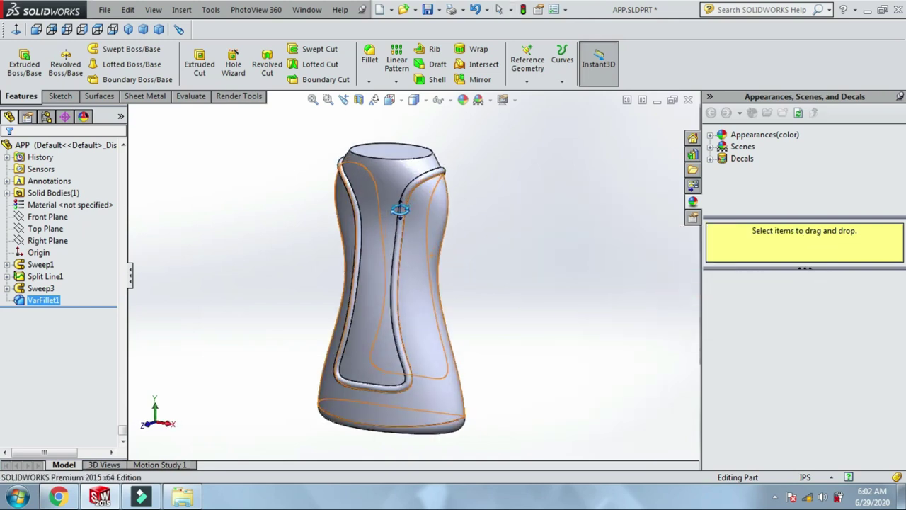
click(368, 82)
click(389, 77)
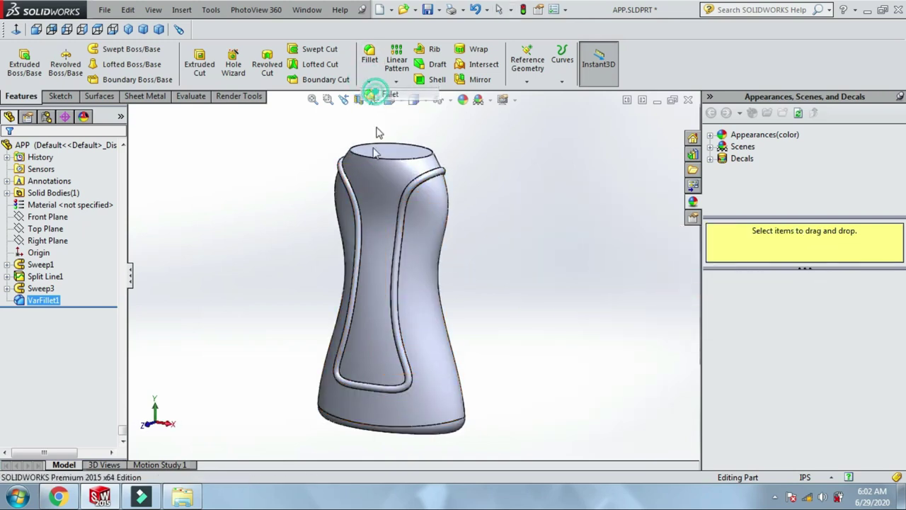
scroll(368, 253, down, 3)
scroll(358, 230, down, 2)
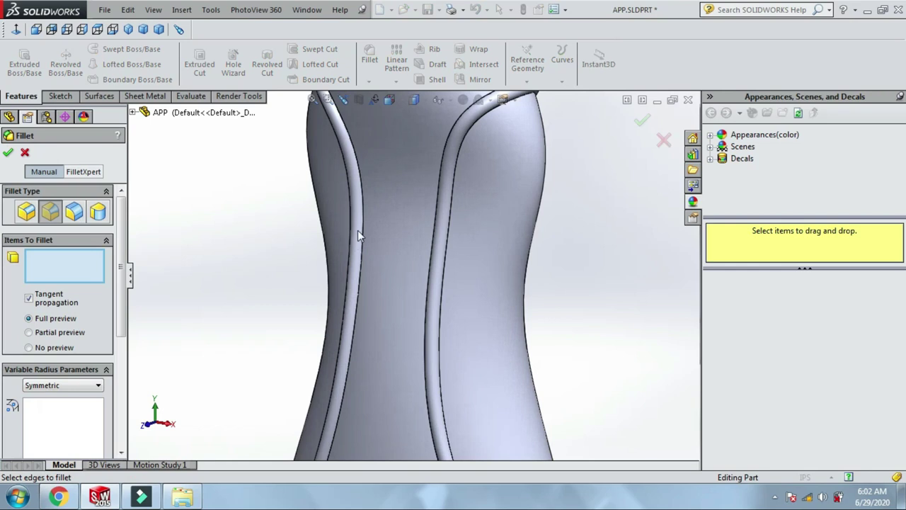
click(24, 211)
click(330, 267)
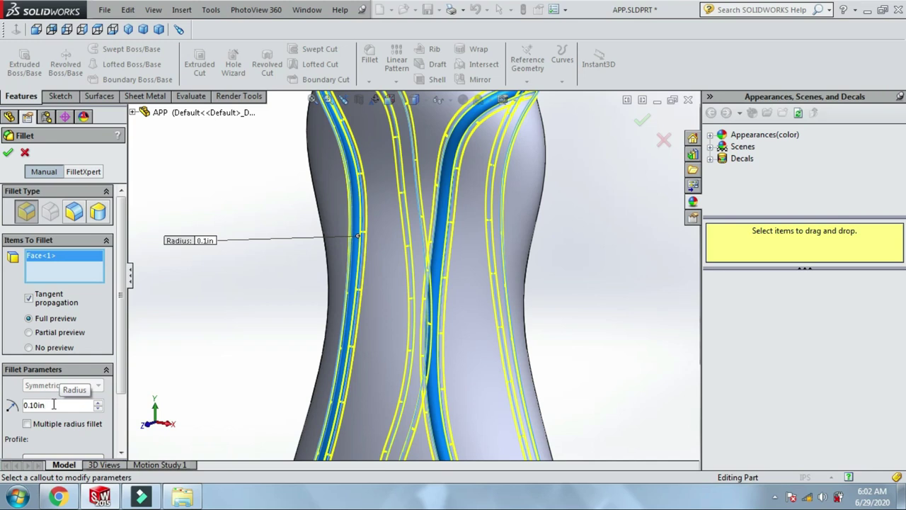
click(8, 151)
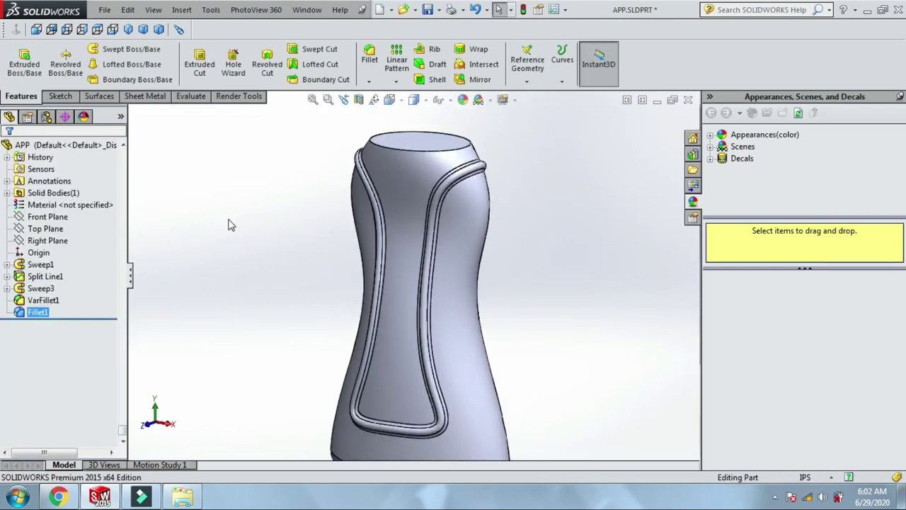
click(228, 219)
Start a variable-size fillet on the bottle's top rim edge.
scroll(439, 198, down, 3)
right_click(482, 124)
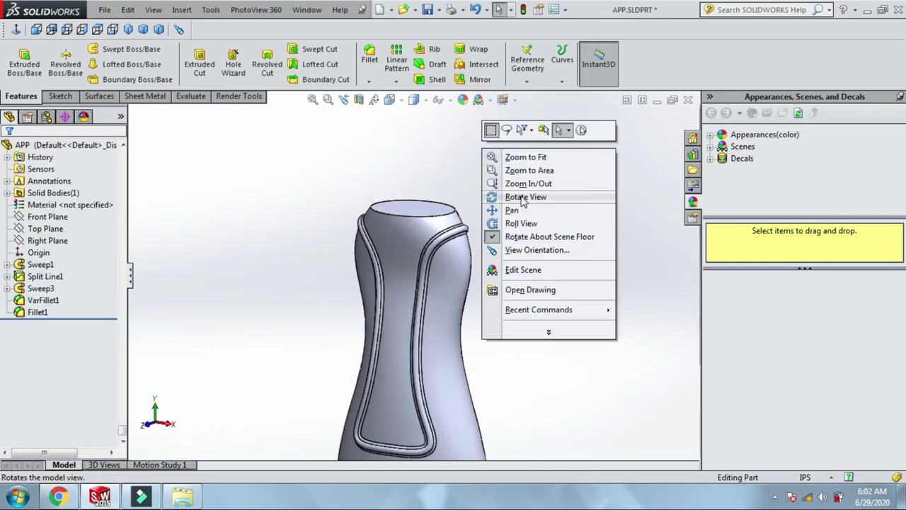
click(498, 198)
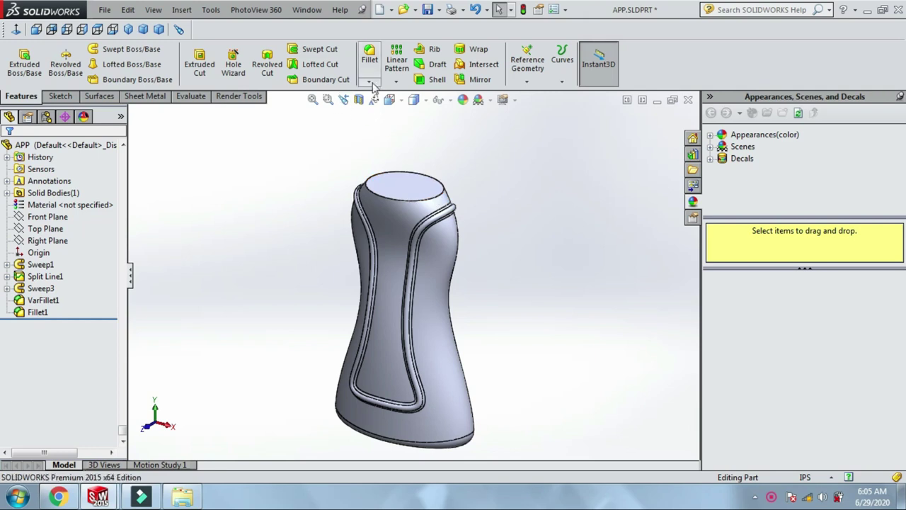
click(373, 85)
click(386, 91)
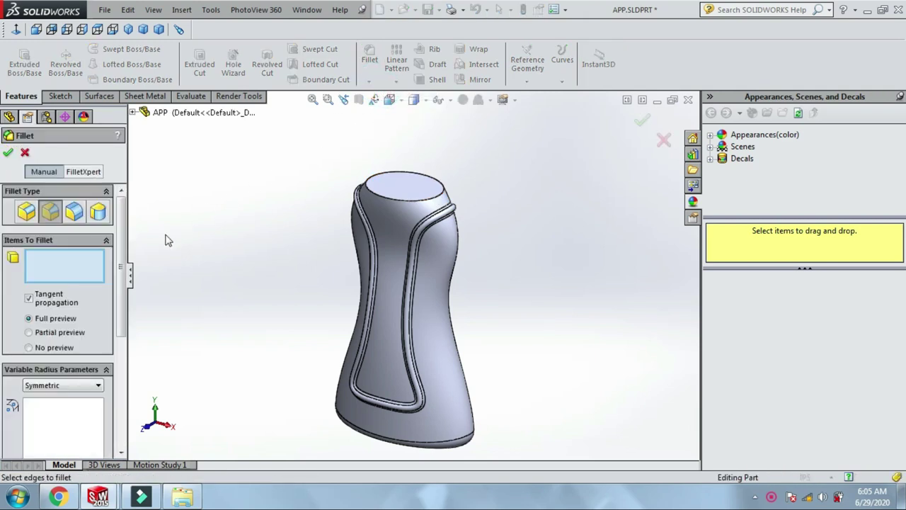
click(394, 196)
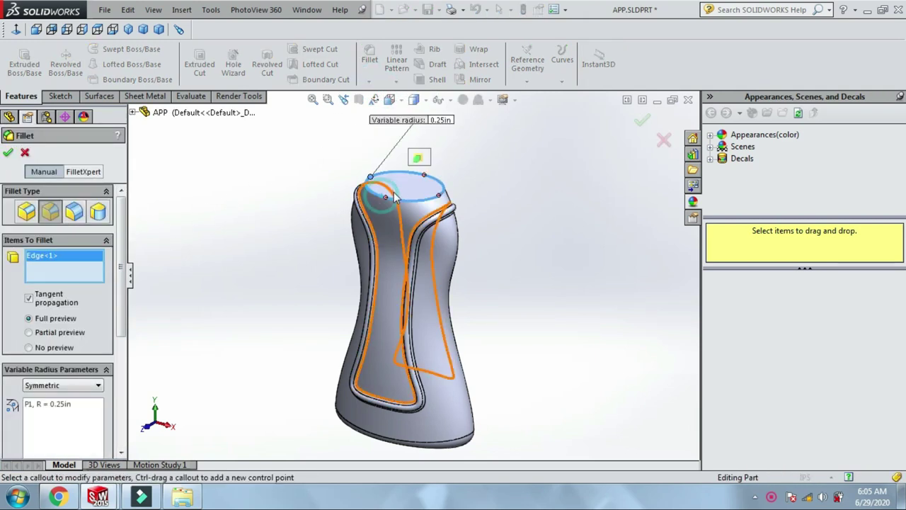
scroll(403, 191, down, 3)
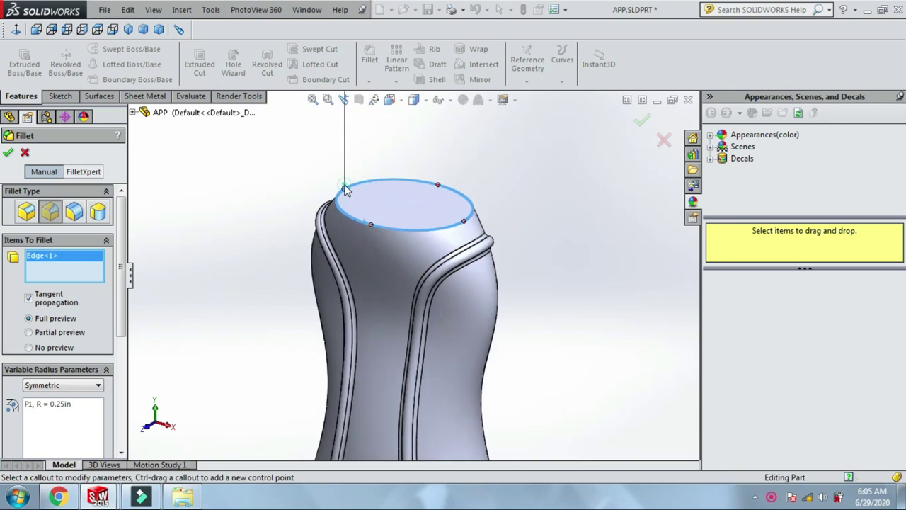
scroll(345, 191, up, 3)
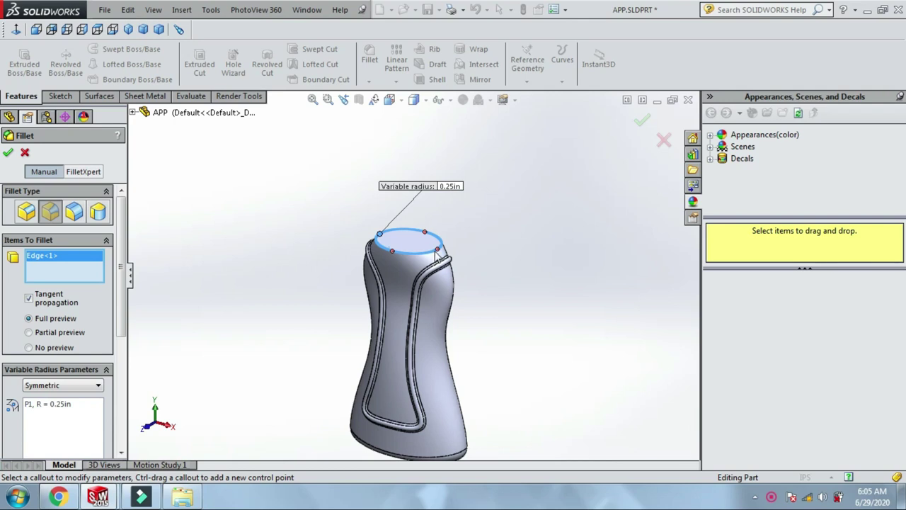
Add rim control points, set the 75% and 25% points to 0.275 in, and accept.
click(437, 252)
scroll(429, 222, down, 3)
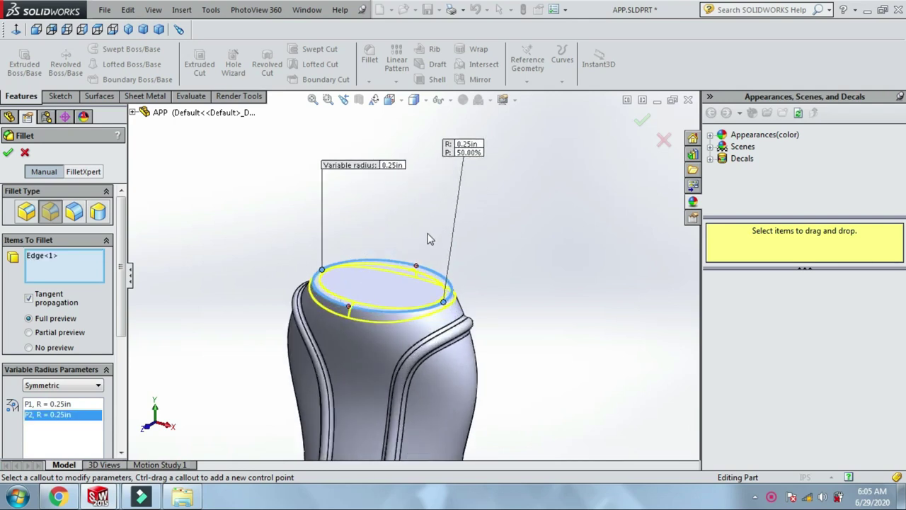
click(419, 267)
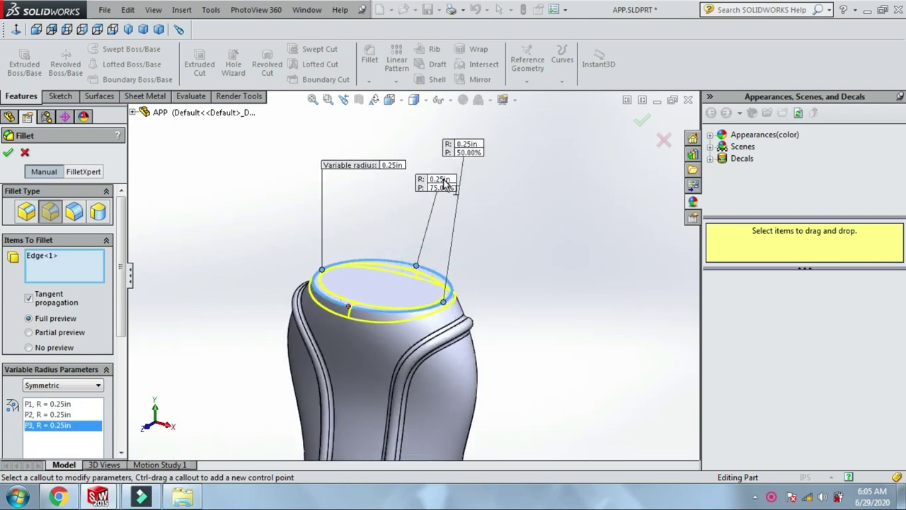
click(444, 182)
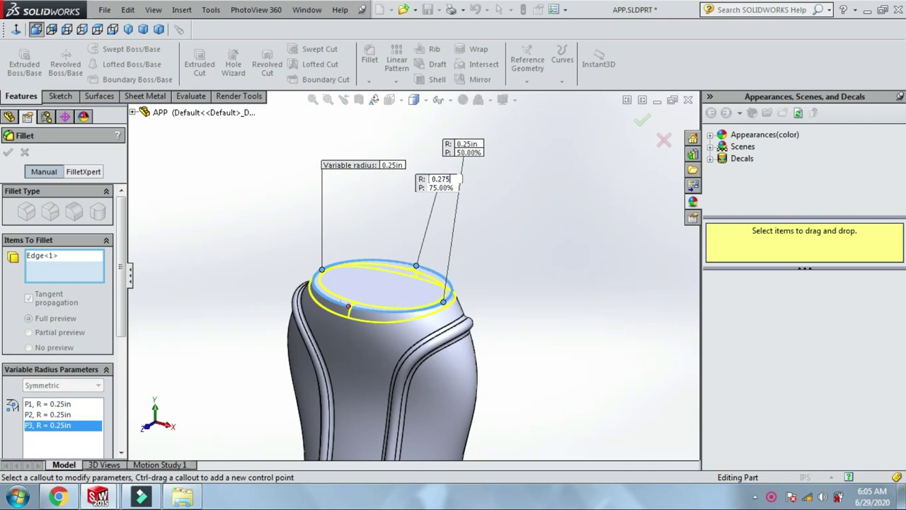
key(Return)
click(348, 307)
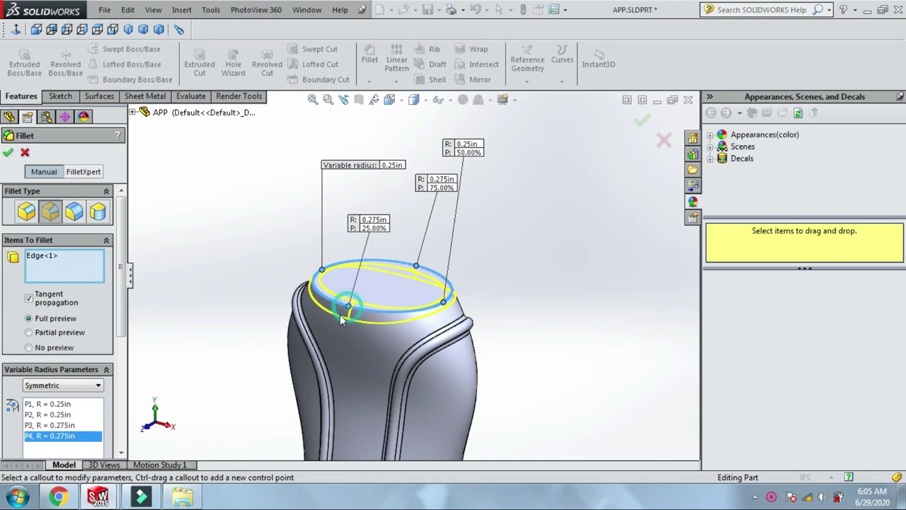
click(494, 209)
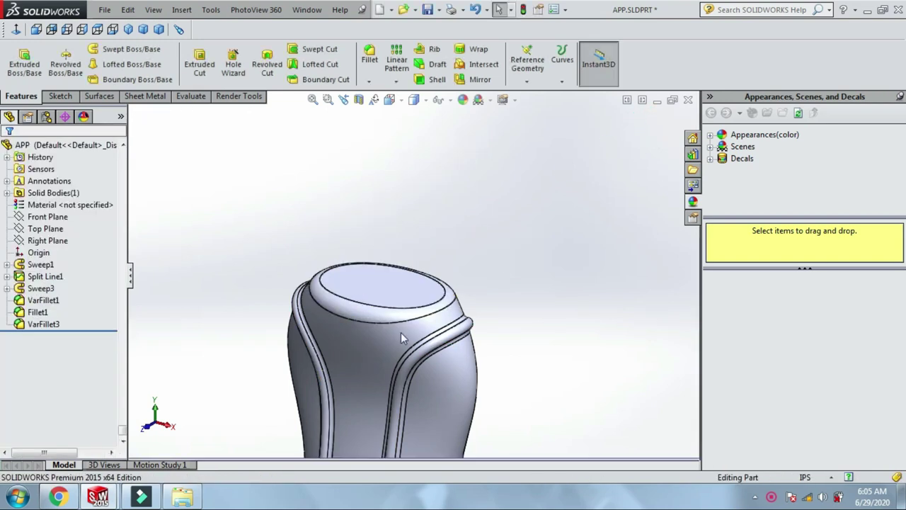
Sketch a circle centred on the bottle's top face.
middle_drag(400, 332, 502, 205)
right_click(502, 206)
click(531, 246)
mouse_move(530, 247)
mouse_down()
mouse_move(471, 172)
mouse_move(438, 269)
mouse_move(517, 262)
mouse_move(536, 245)
mouse_up()
scroll(441, 184, down, 3)
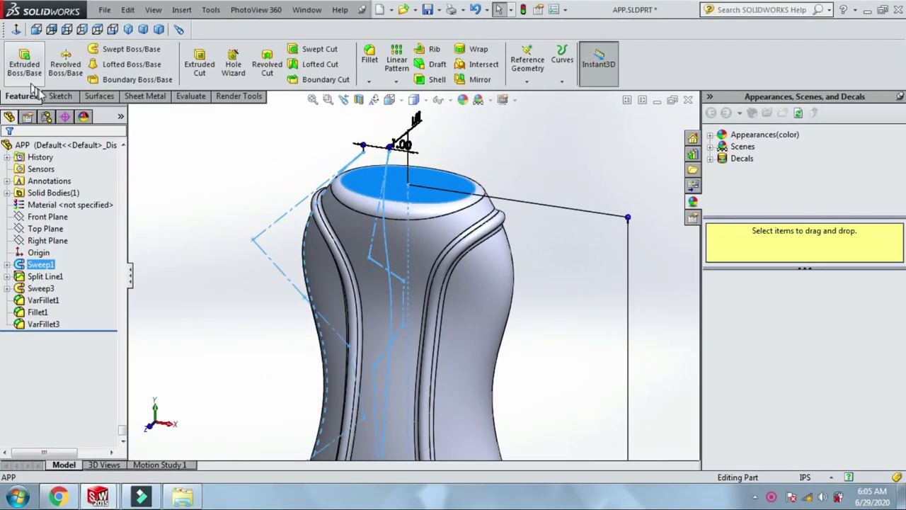
click(57, 96)
click(27, 70)
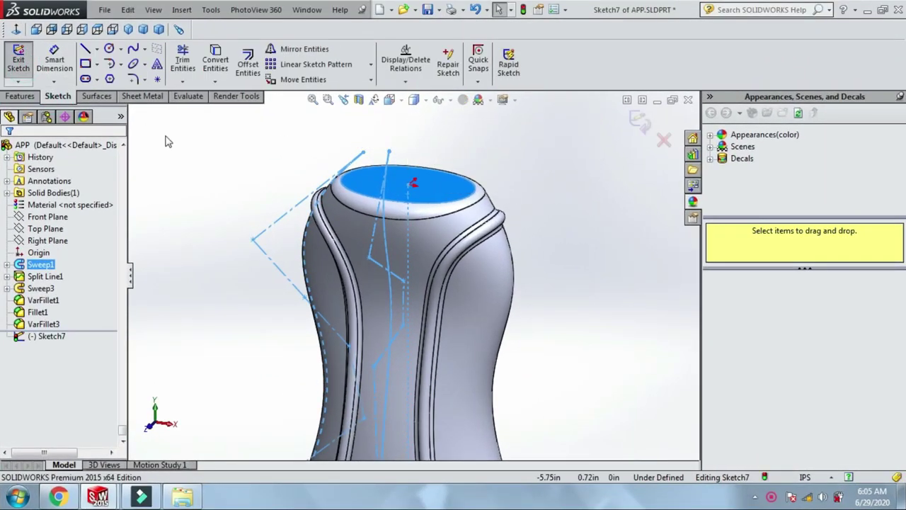
click(121, 49)
click(138, 62)
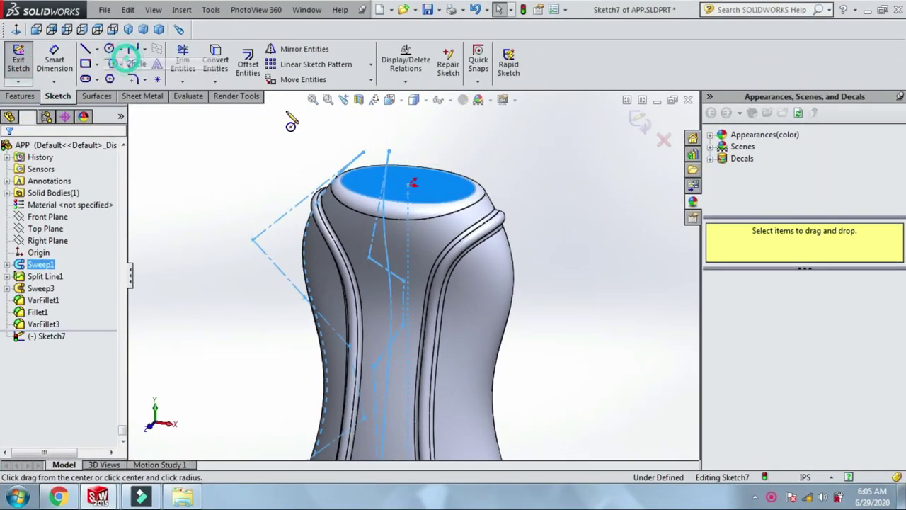
click(410, 184)
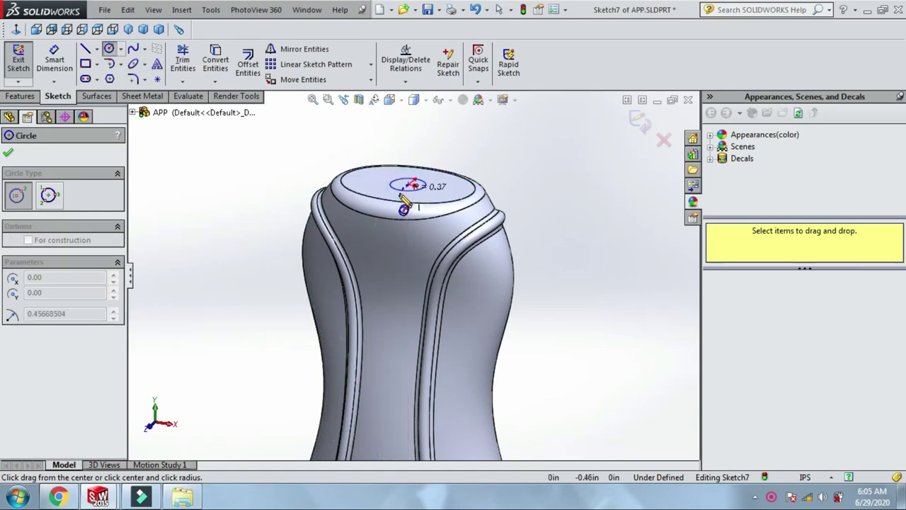
click(396, 201)
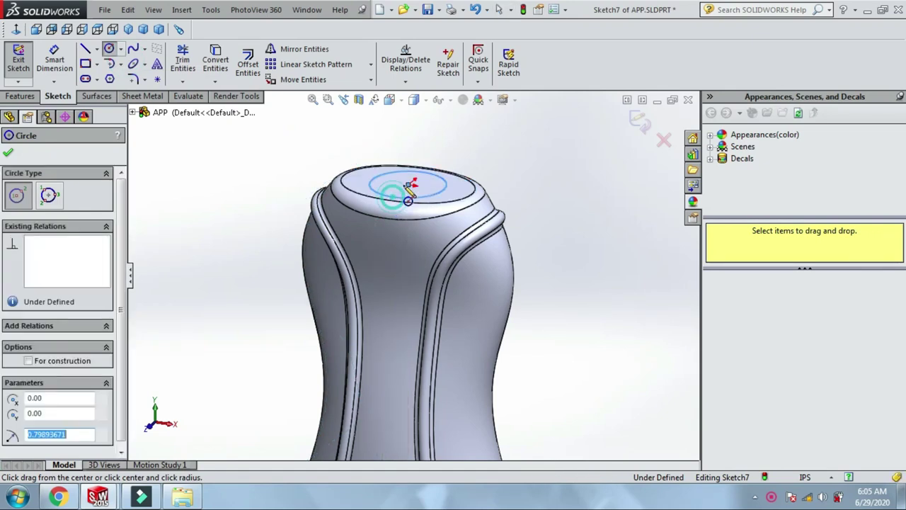
Dimension the neck circle's diameter to 1.6 in.
key(d)
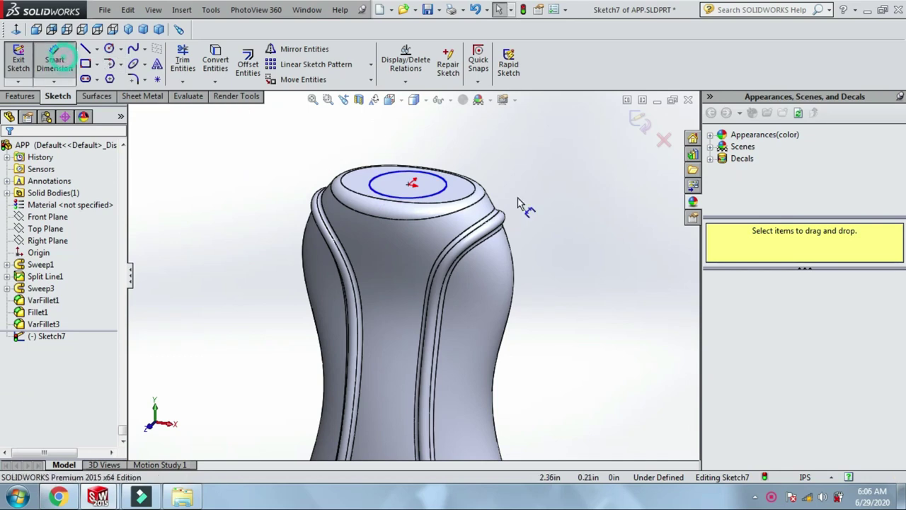
click(437, 197)
click(493, 165)
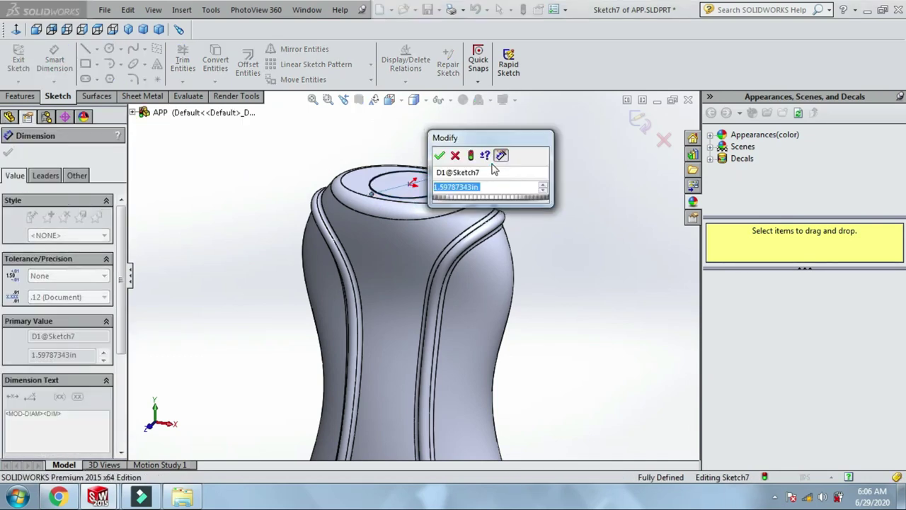
text(1.6)
key(Return)
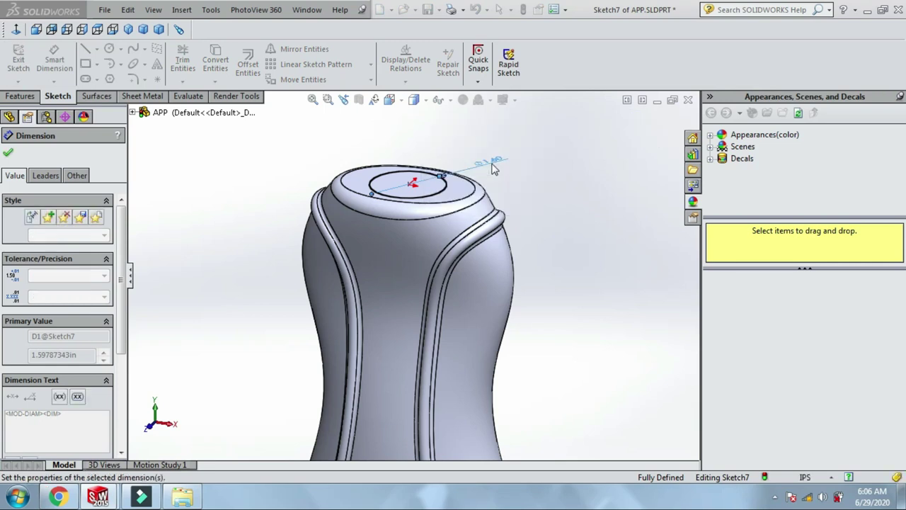
key(Escape)
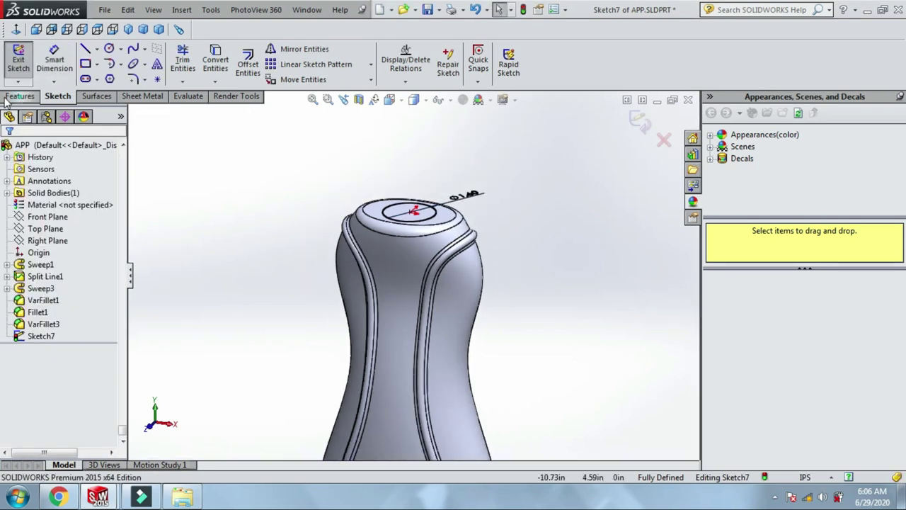
Extrude the circle 0.75 in upward as Boss-Extrude1.
click(19, 96)
click(24, 63)
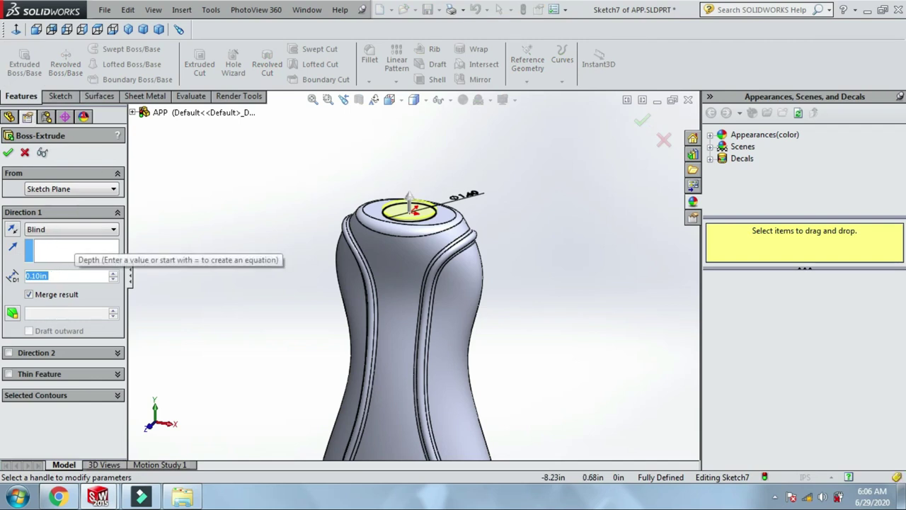
text(0.75)
key(Return)
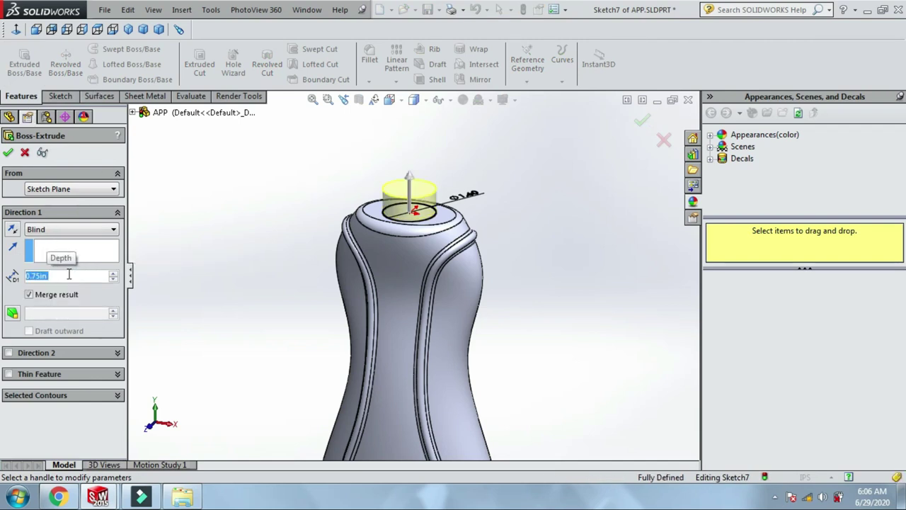
click(8, 152)
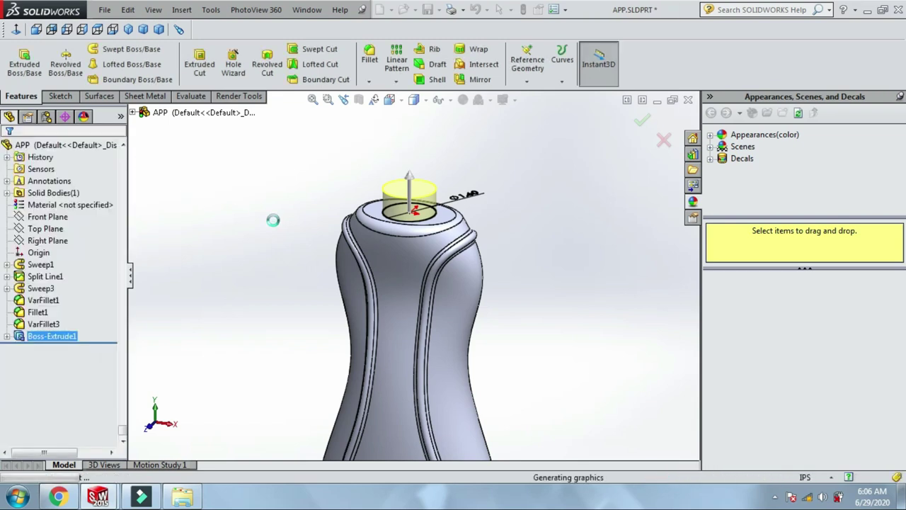
scroll(421, 216, down, 2)
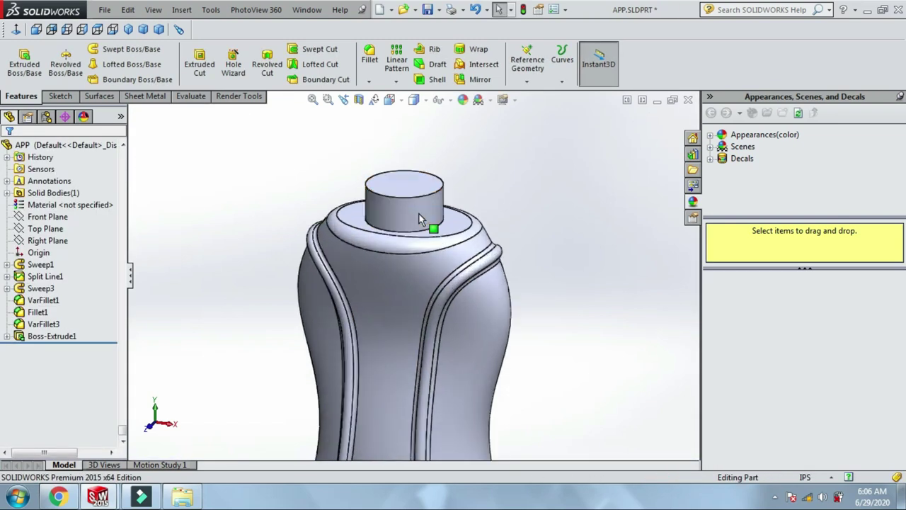
click(436, 79)
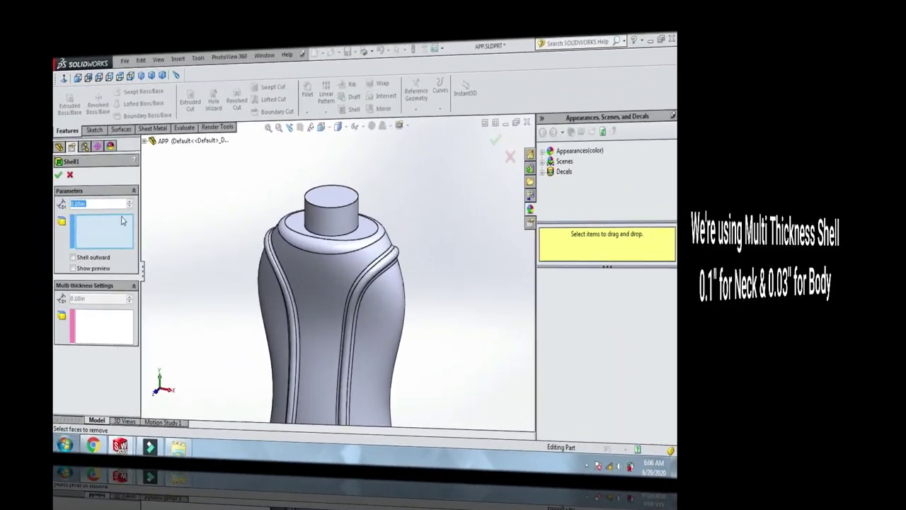
Shell the bottle 0.03 in thick, removing the neck top face, with a 0.10 in neck wall.
text(0.03)
click(427, 187)
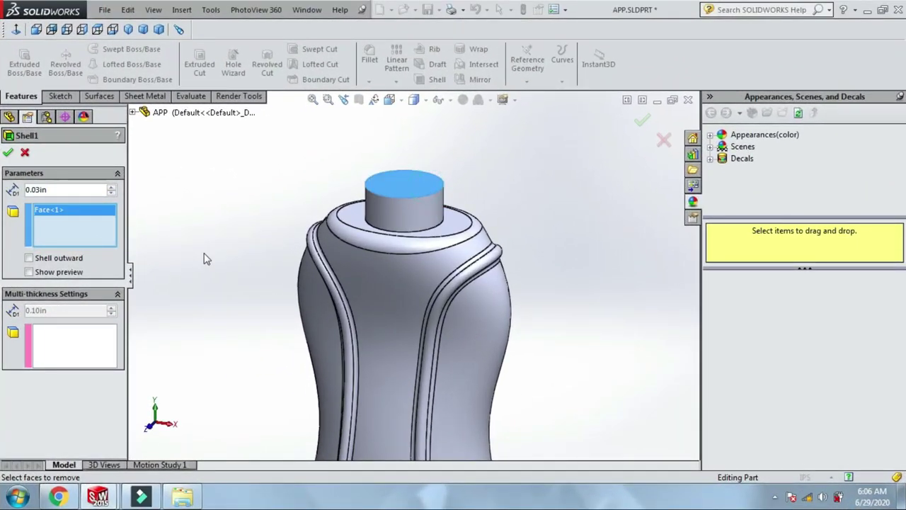
click(48, 366)
click(407, 203)
click(637, 123)
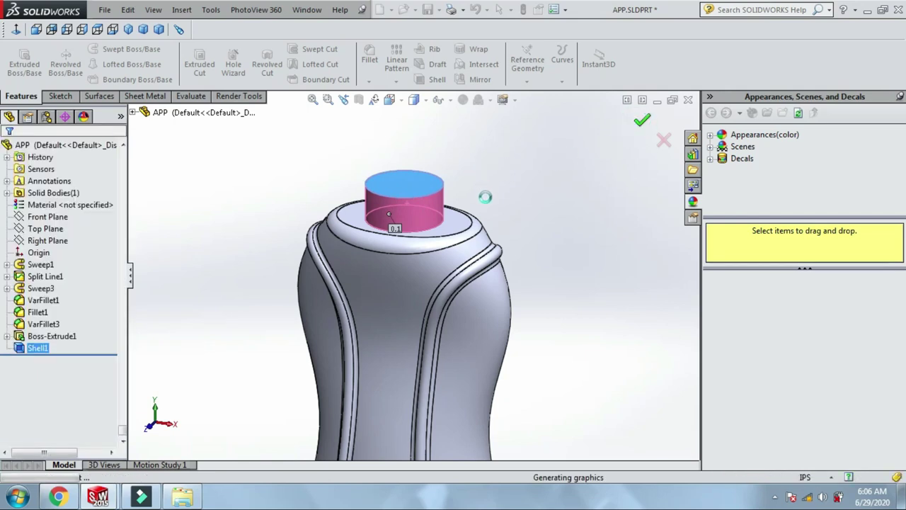
Check the hollow walls with a section view, then close the section view.
scroll(520, 284, up, 3)
mouse_move(511, 265)
middle_down()
mouse_move(433, 354)
mouse_move(414, 315)
middle_up()
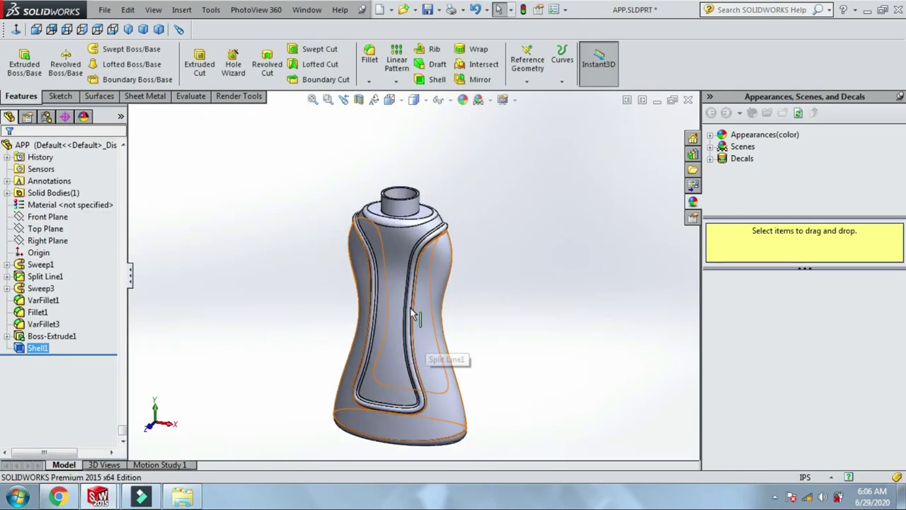
click(344, 99)
click(356, 101)
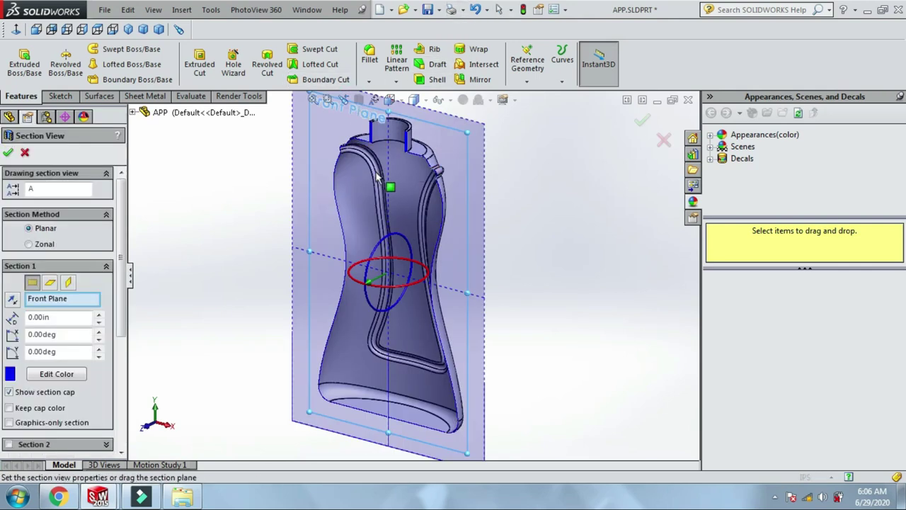
right_click(556, 181)
mouse_move(610, 252)
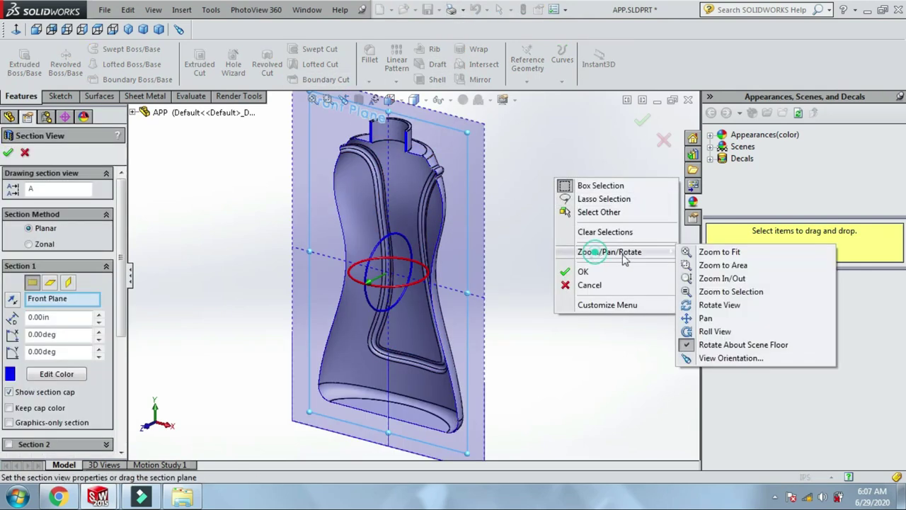
click(691, 305)
mouse_move(594, 267)
mouse_down()
mouse_move(659, 199)
mouse_move(642, 287)
mouse_move(668, 262)
mouse_move(588, 242)
mouse_up()
scroll(407, 138, down, 3)
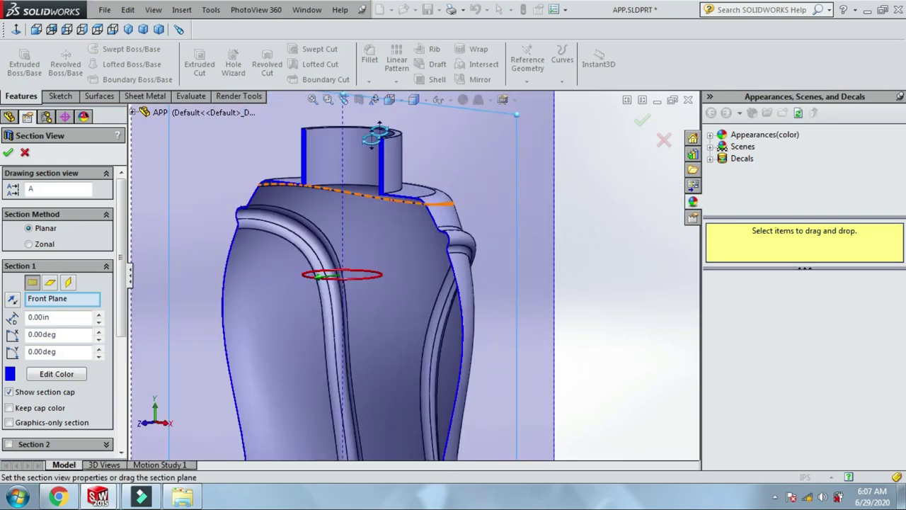
scroll(380, 134, down, 3)
scroll(375, 170, down, 2)
key(ctrl+7)
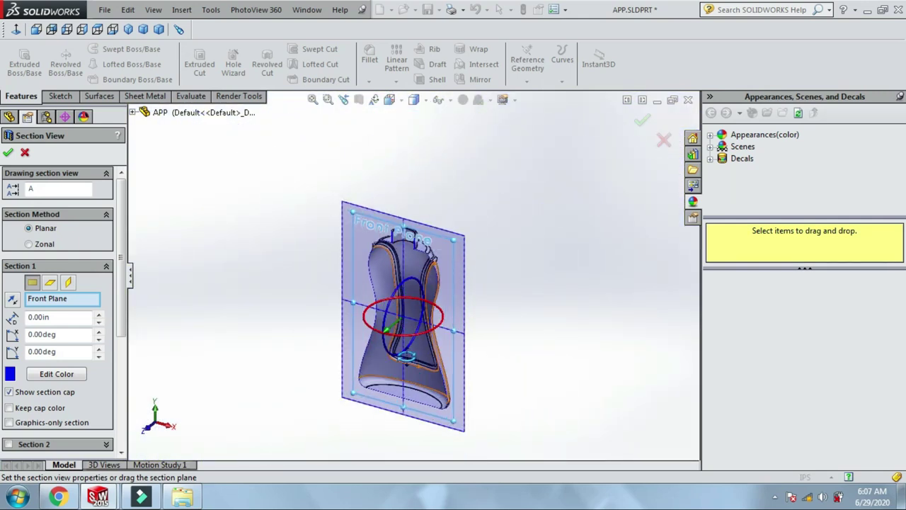
scroll(415, 354, down, 2)
click(663, 140)
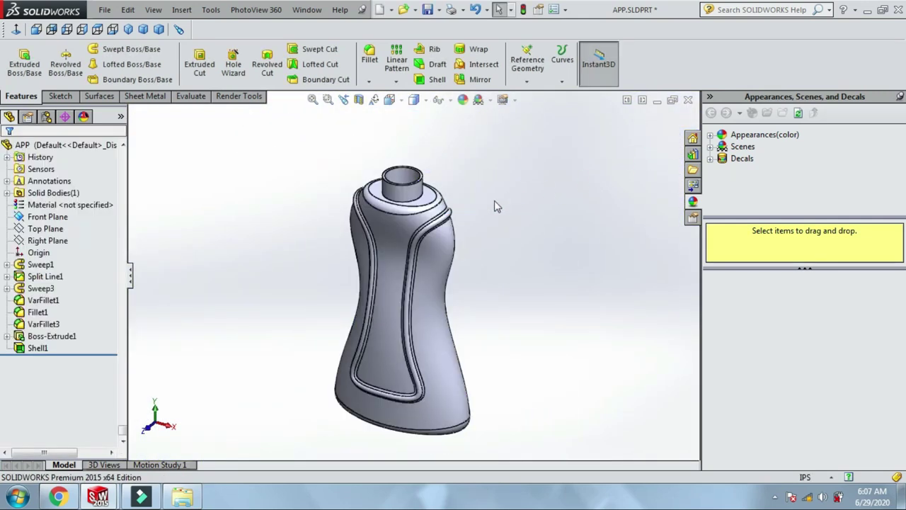
Add a 0.05 in constant-size fillet to the neck's base edge and top outer rim.
scroll(381, 190, down, 2)
scroll(381, 190, down, 2)
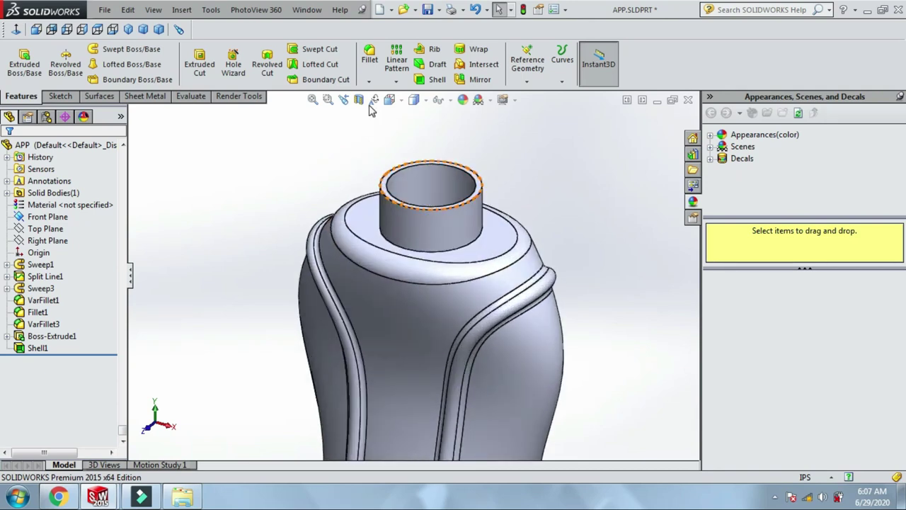
click(369, 82)
click(388, 91)
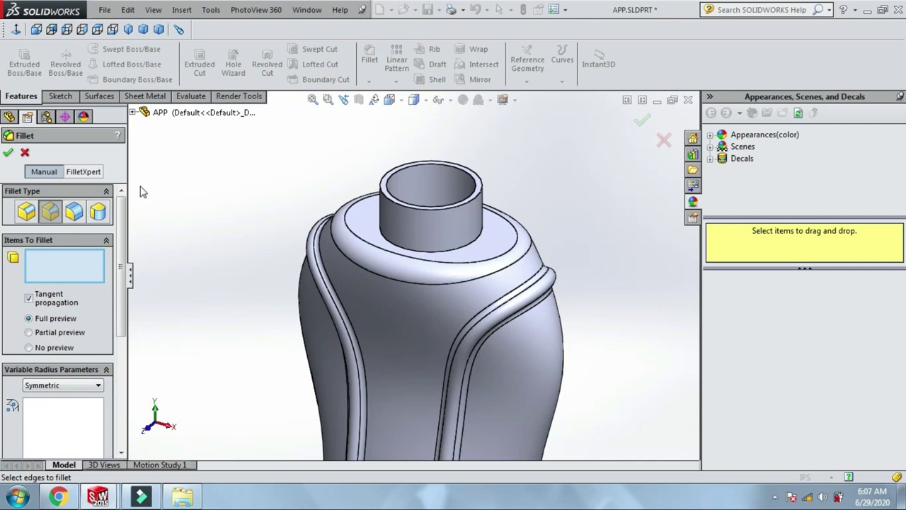
click(26, 210)
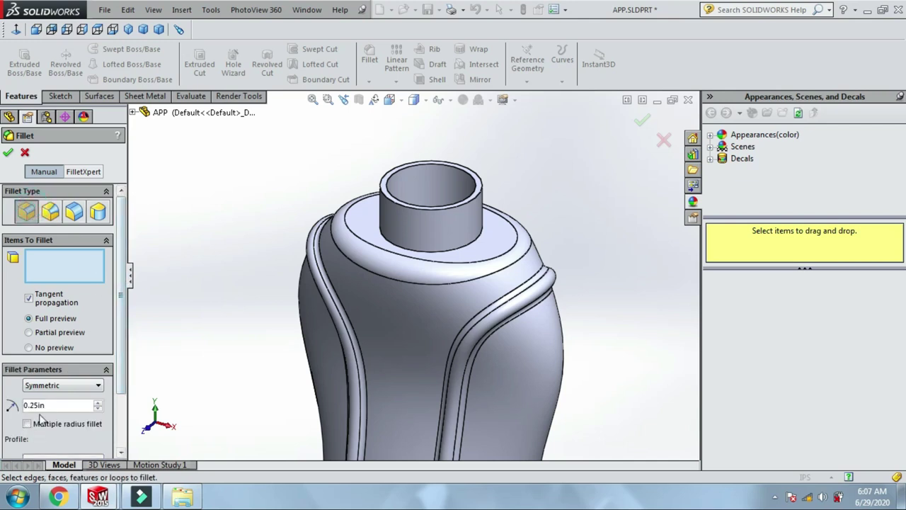
double_click(51, 405)
text(0.)
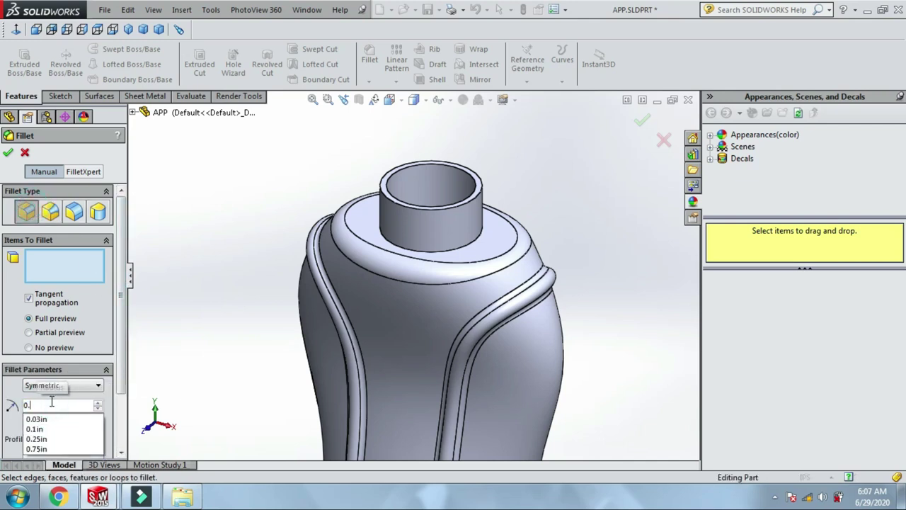
text(05)
key(Return)
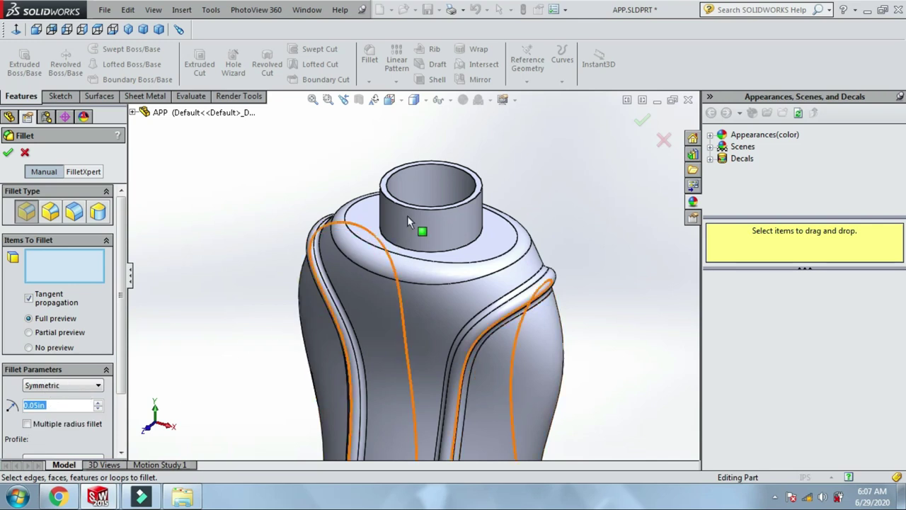
scroll(407, 215, down, 5)
click(349, 373)
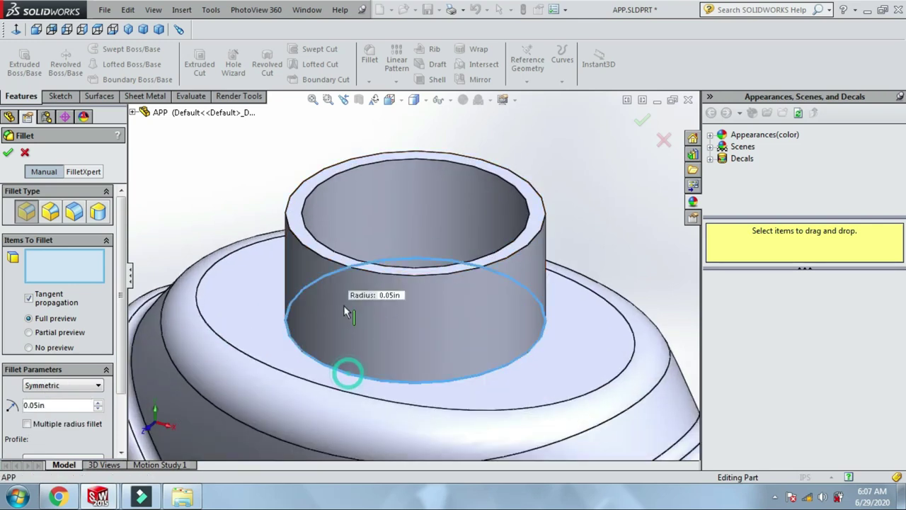
click(322, 261)
click(643, 123)
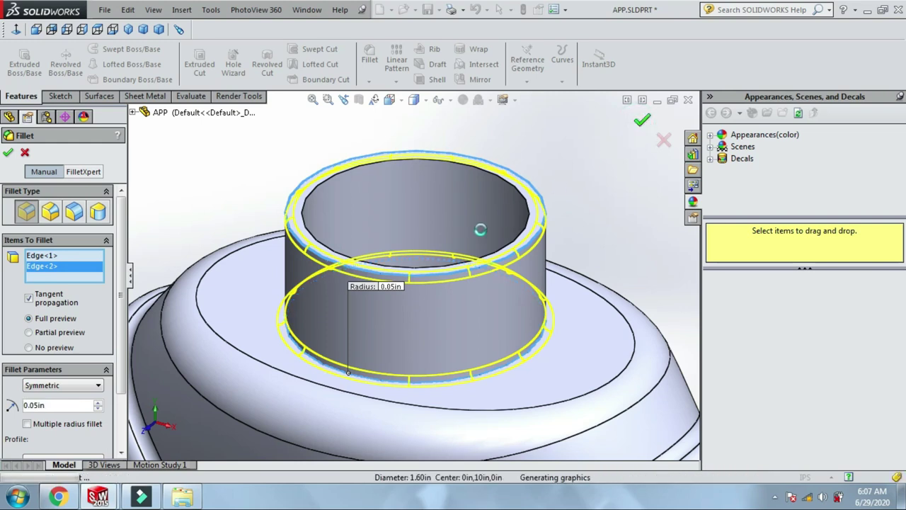
scroll(435, 240, up, 4)
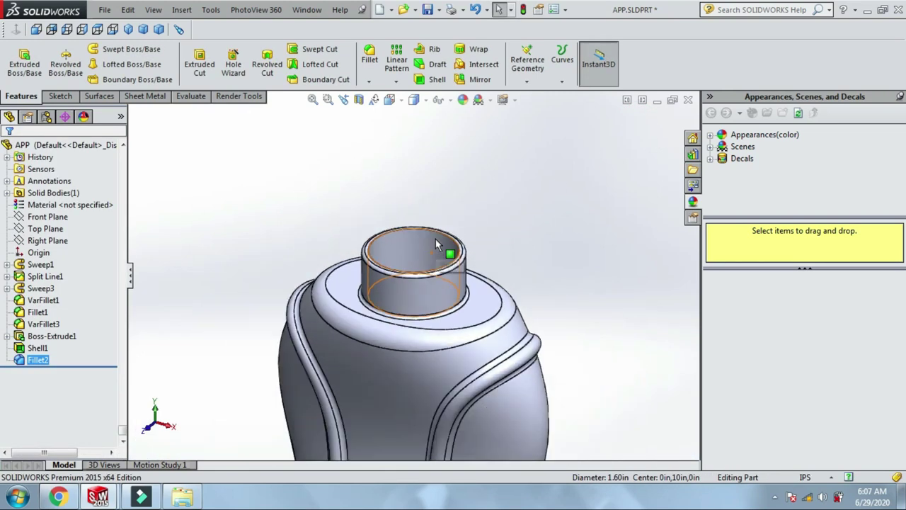
scroll(436, 239, up, 5)
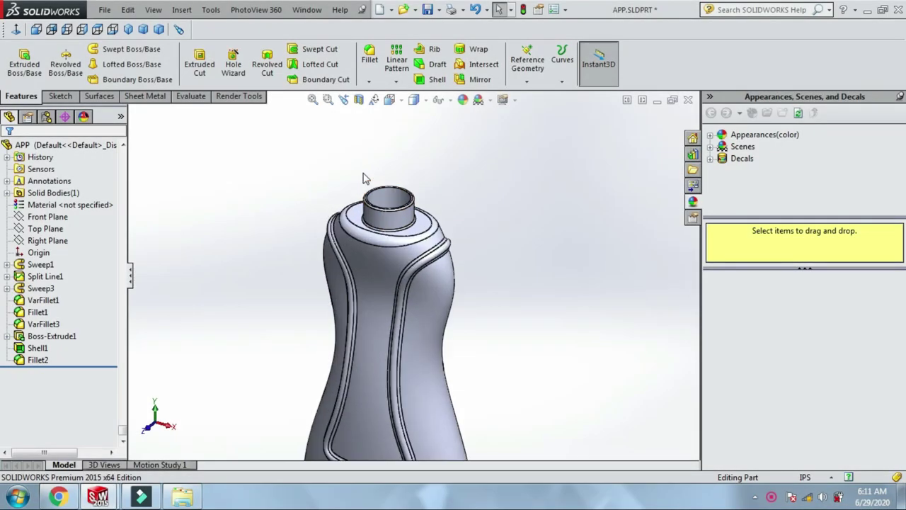
Create Plane2 offset 0.65 in from the bottle's shoulder face.
click(527, 71)
click(542, 94)
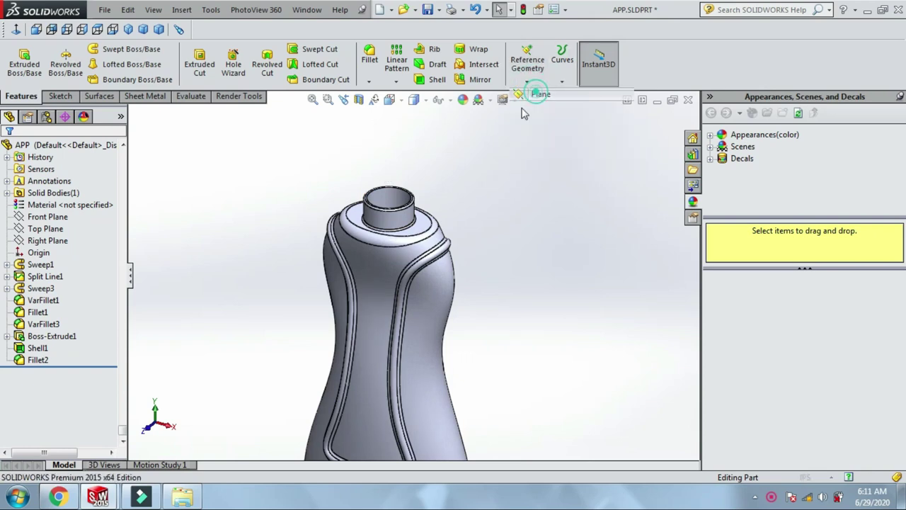
scroll(385, 223, down, 3)
scroll(386, 223, down, 1)
click(347, 246)
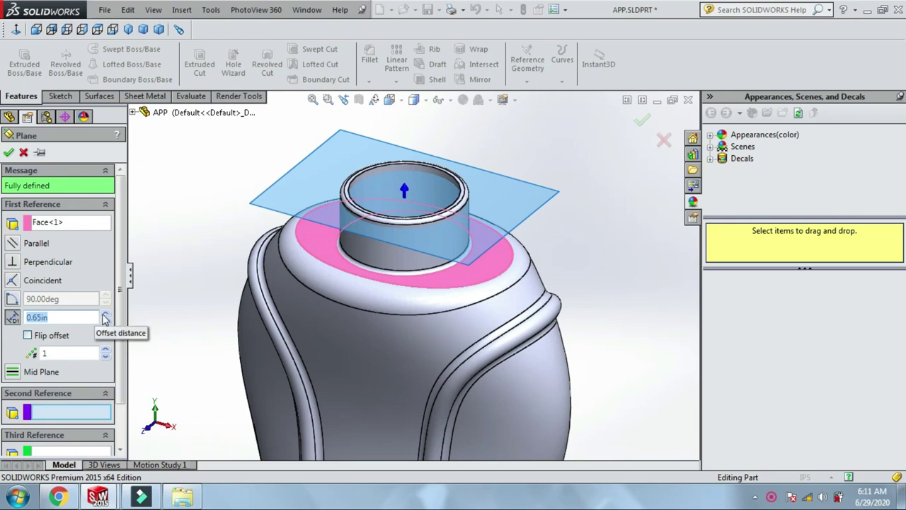
click(105, 316)
click(104, 322)
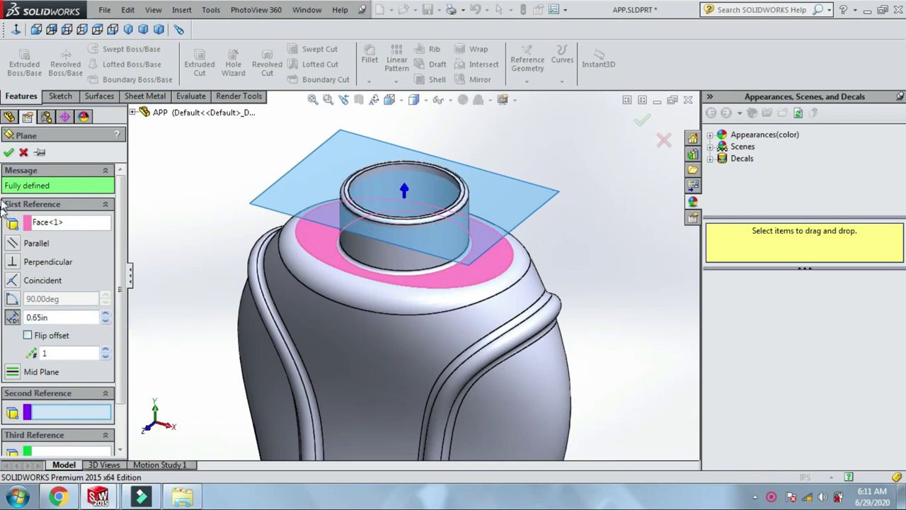
click(8, 152)
click(202, 220)
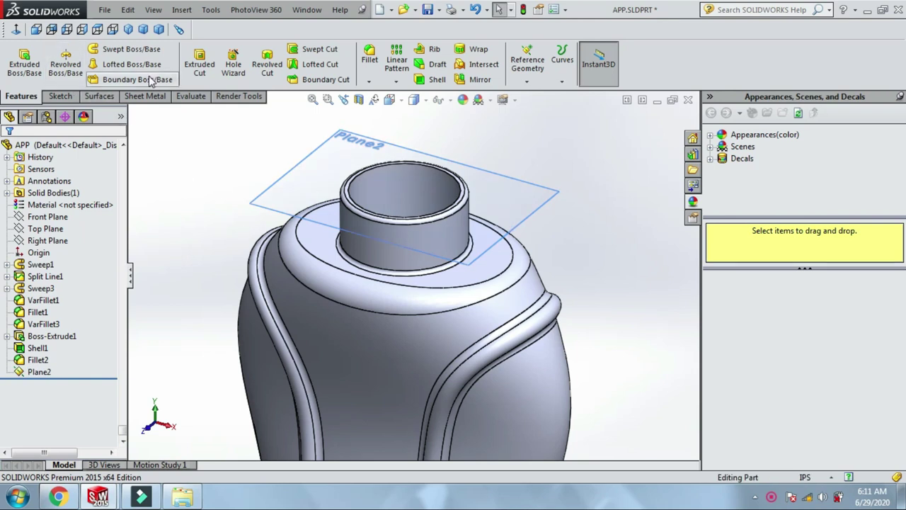
Sketch on Plane2 a circle converted from the neck's top outer edge, then exit the sketch.
click(58, 95)
click(19, 56)
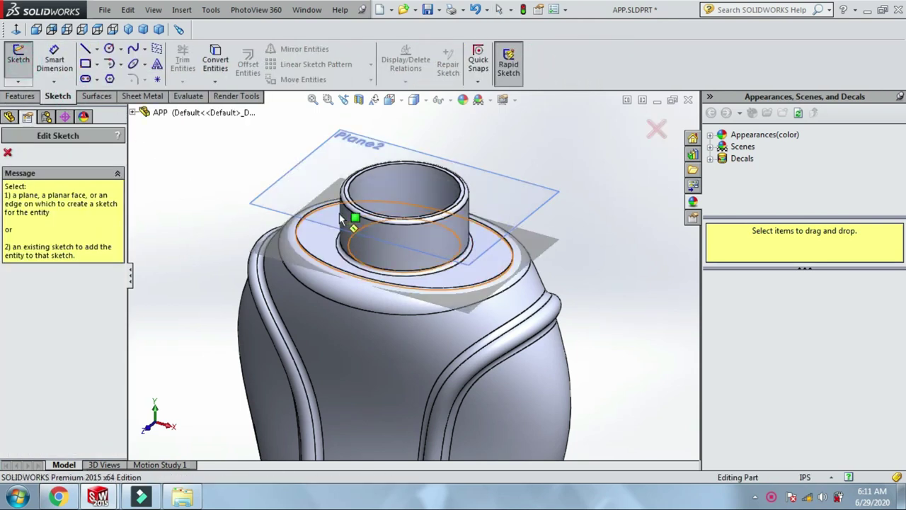
click(318, 186)
click(221, 71)
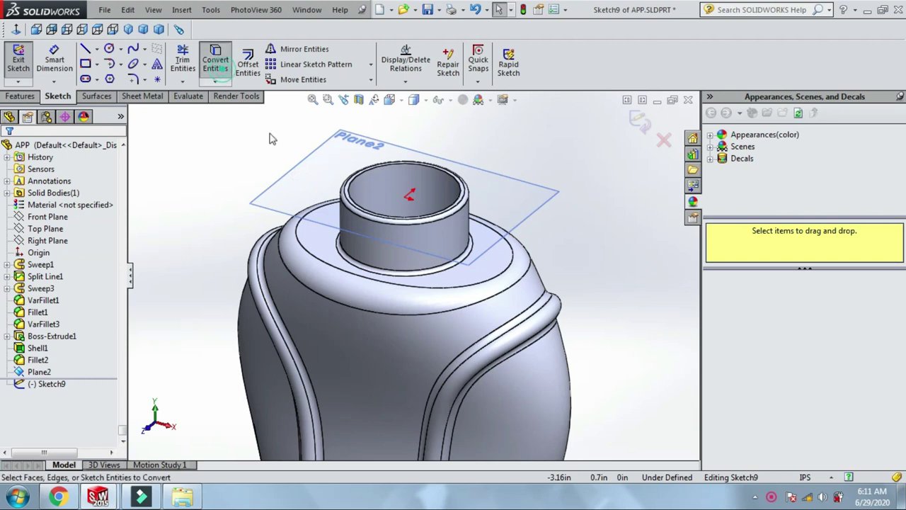
scroll(351, 225, down, 5)
click(350, 228)
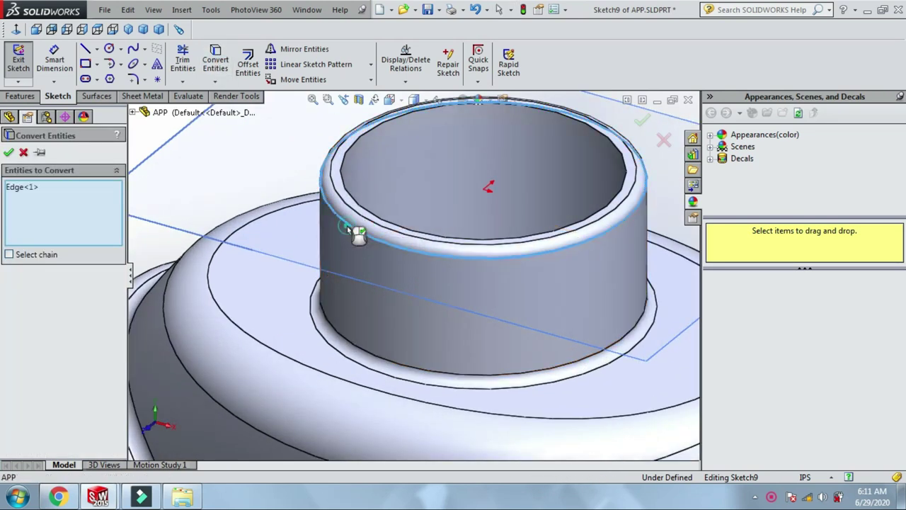
click(642, 120)
scroll(413, 222, up, 2)
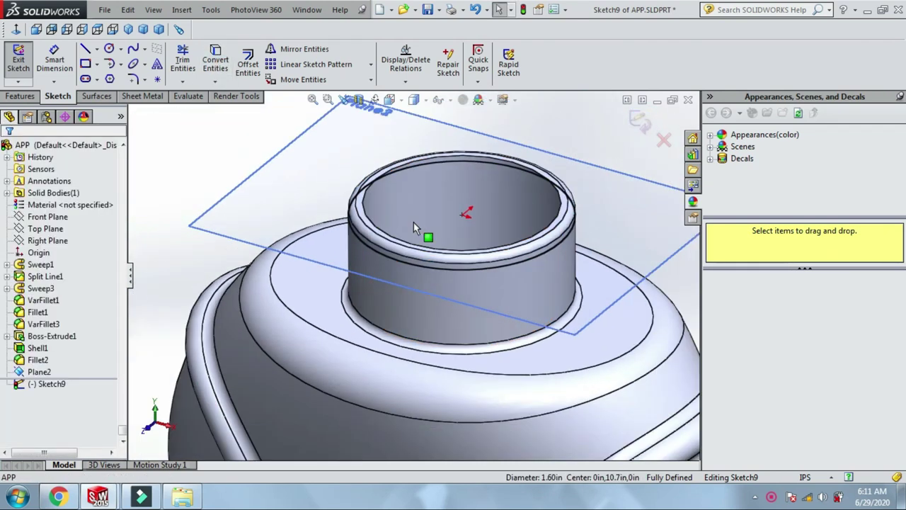
scroll(413, 222, up, 2)
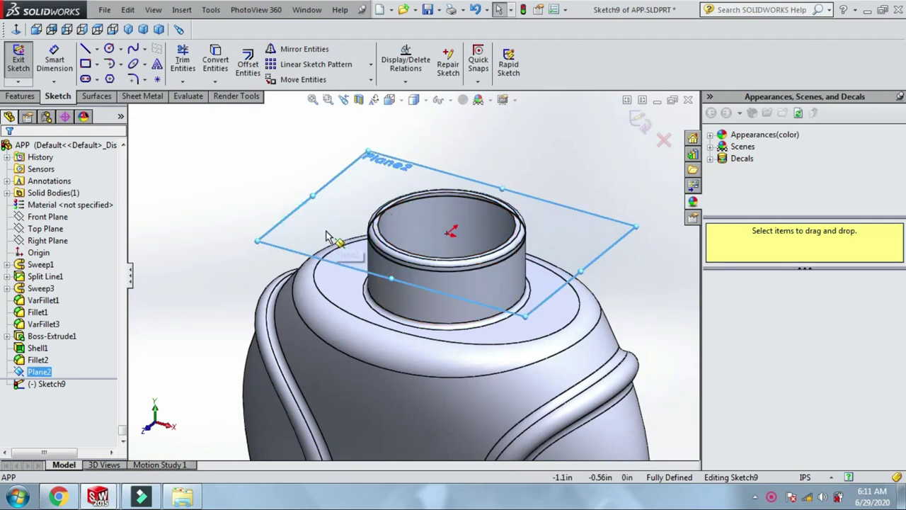
click(648, 124)
click(305, 234)
click(295, 192)
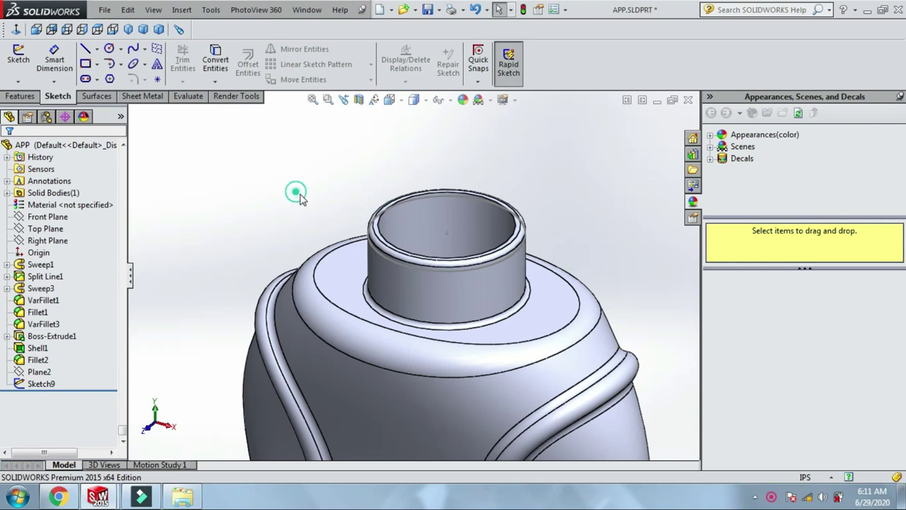
scroll(516, 245, down, 2)
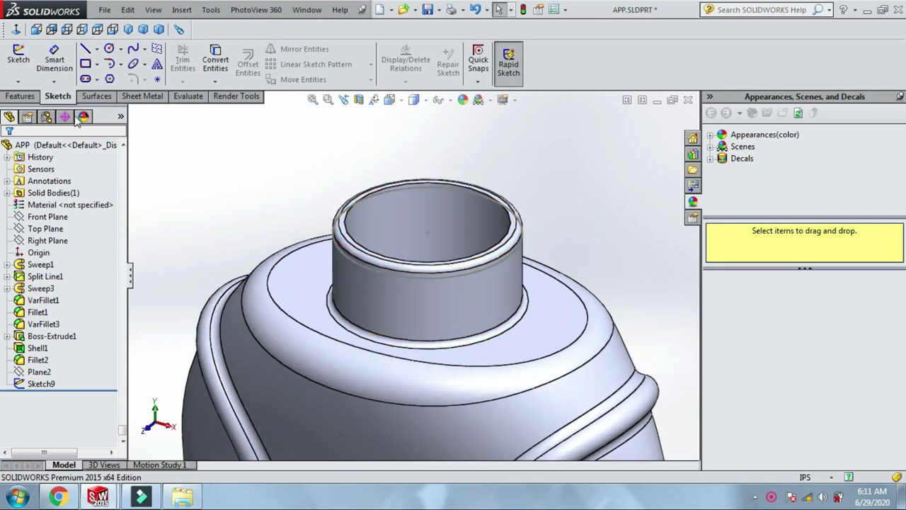
Build a helix on the neck circle: 0.10 in pitch, 4.5 revolutions, 45° start, reversed direction.
click(21, 96)
click(560, 81)
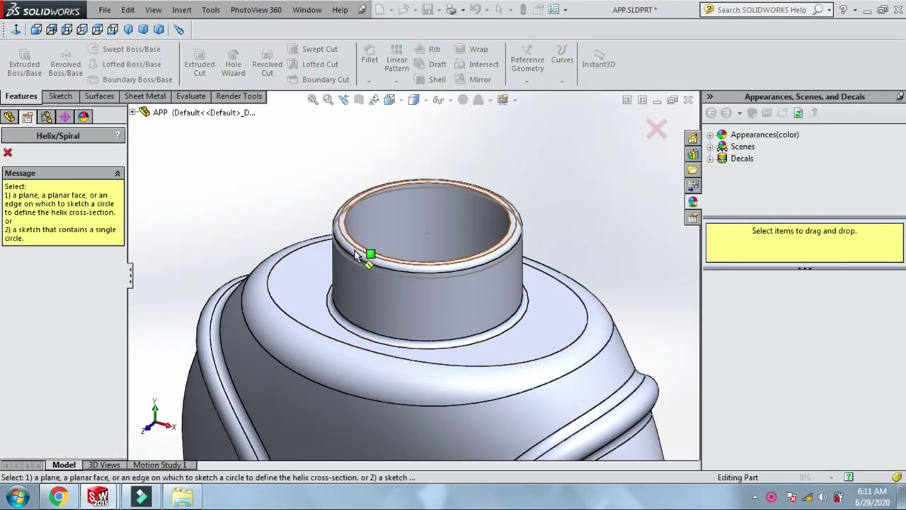
click(342, 264)
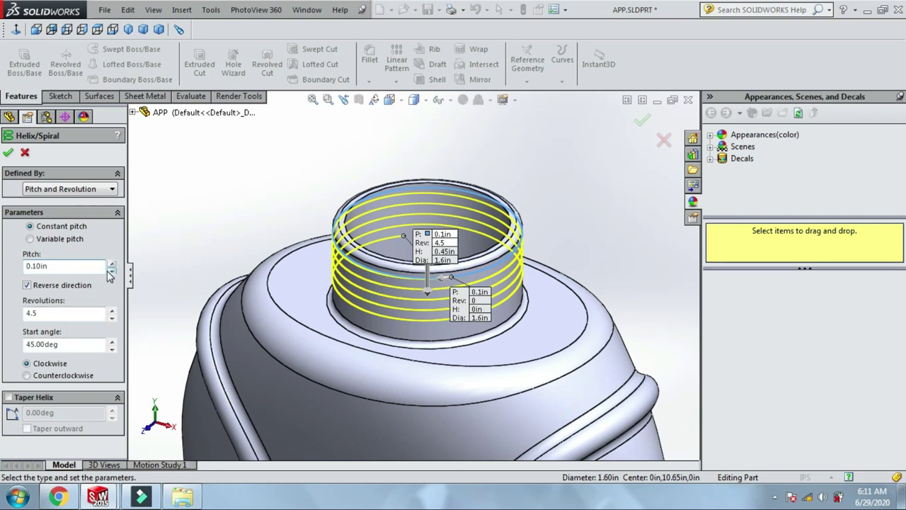
click(10, 152)
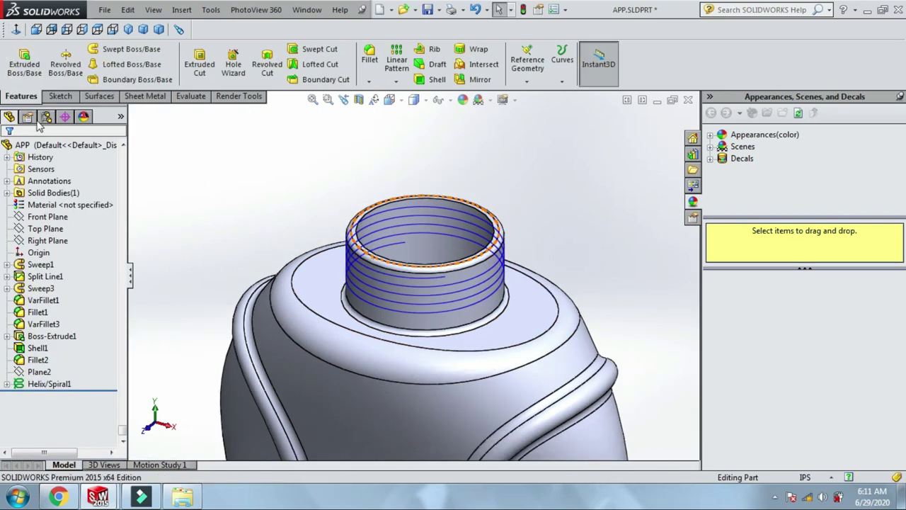
Start a new sketch on Front Plane.
key(f)
click(45, 229)
click(53, 218)
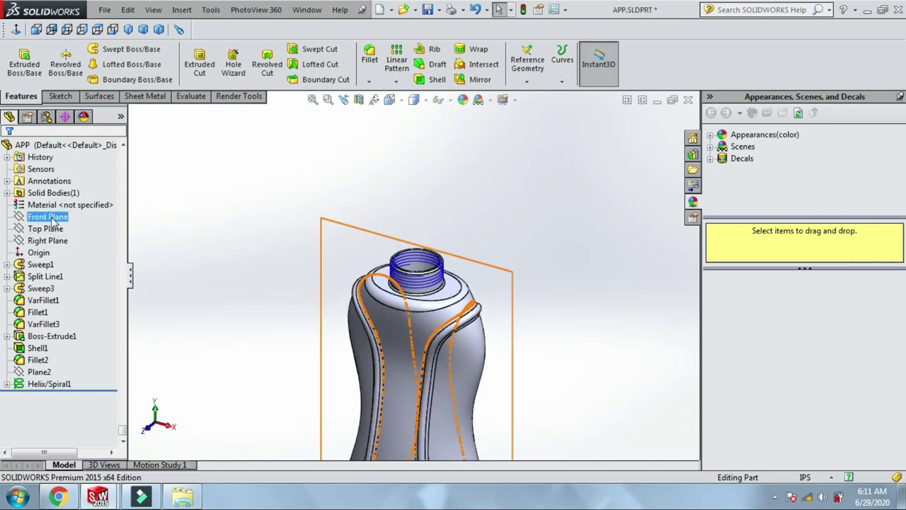
click(55, 230)
click(56, 242)
click(55, 229)
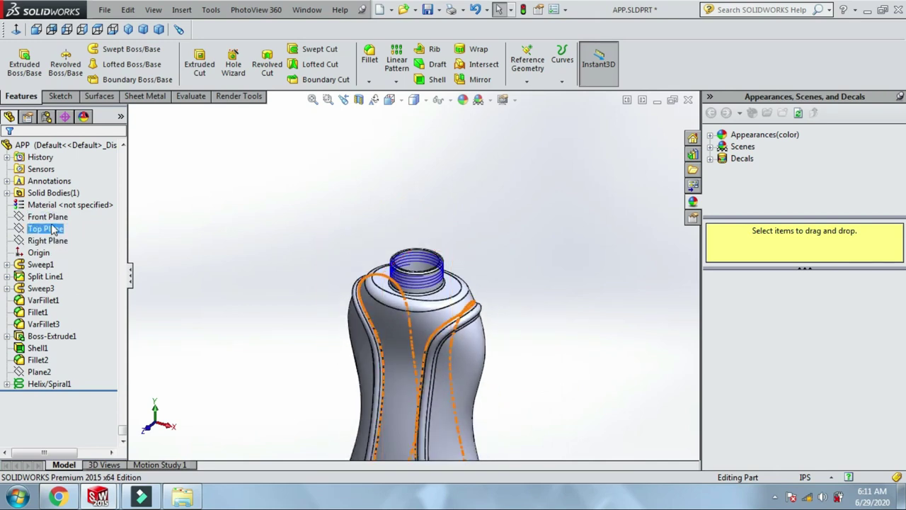
click(52, 218)
click(61, 199)
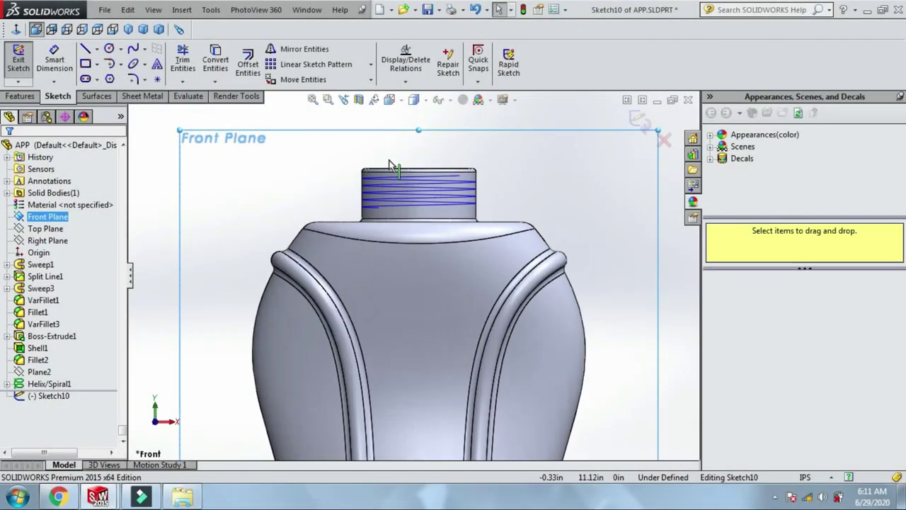
Draw a closed trapezoidal thread profile against the neck's outer edge.
scroll(315, 228, up, 3)
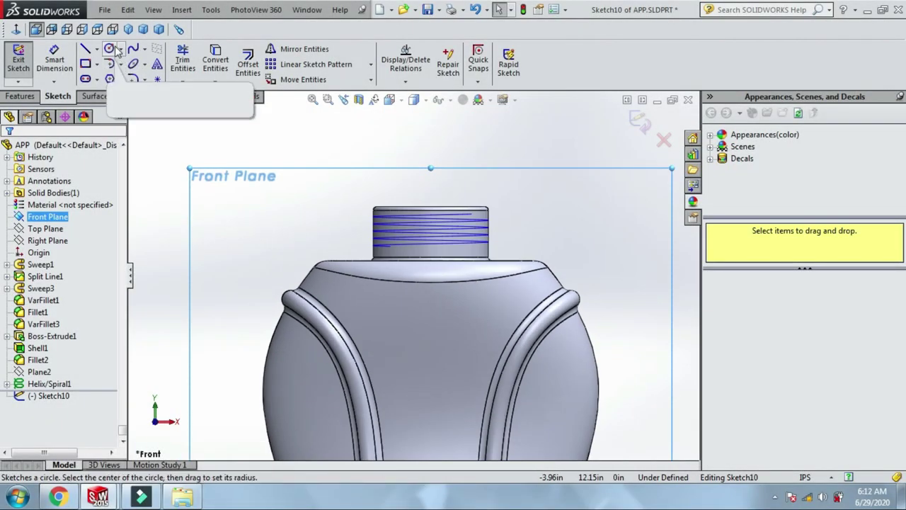
click(97, 48)
click(106, 63)
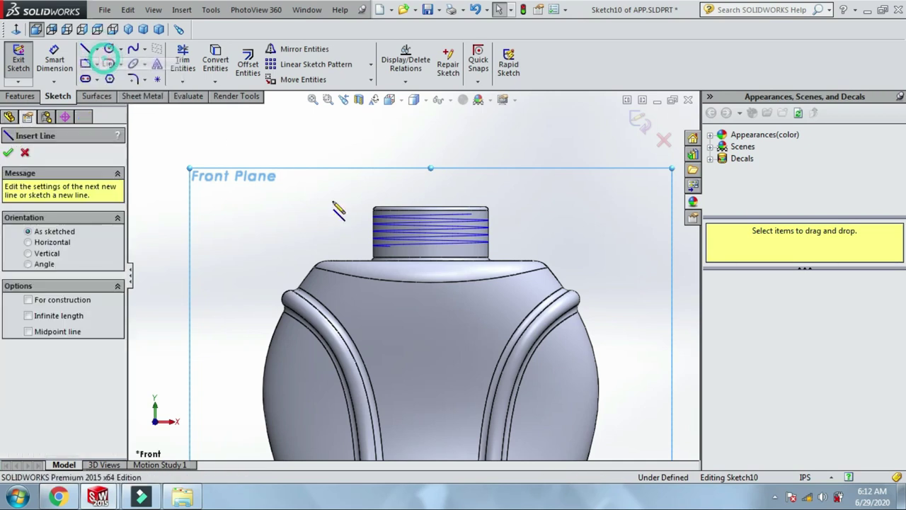
scroll(374, 249, down, 3)
scroll(396, 266, down, 3)
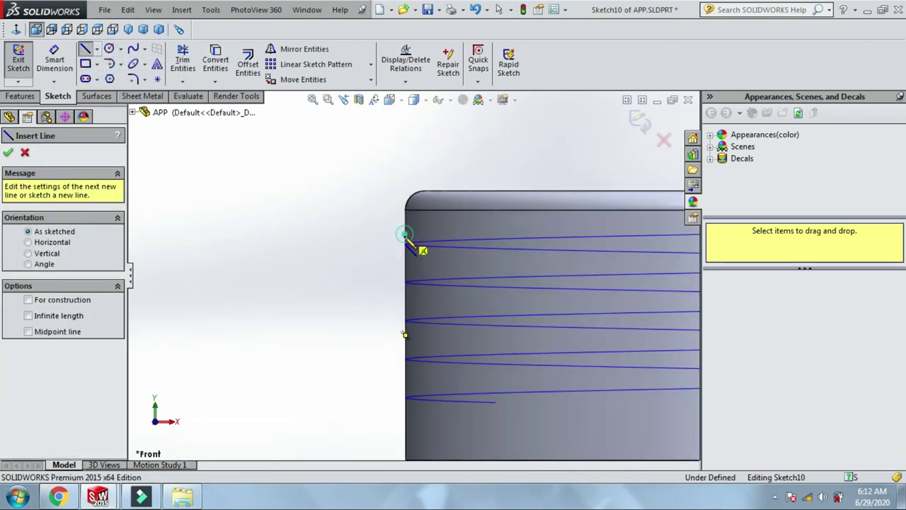
click(405, 236)
click(405, 251)
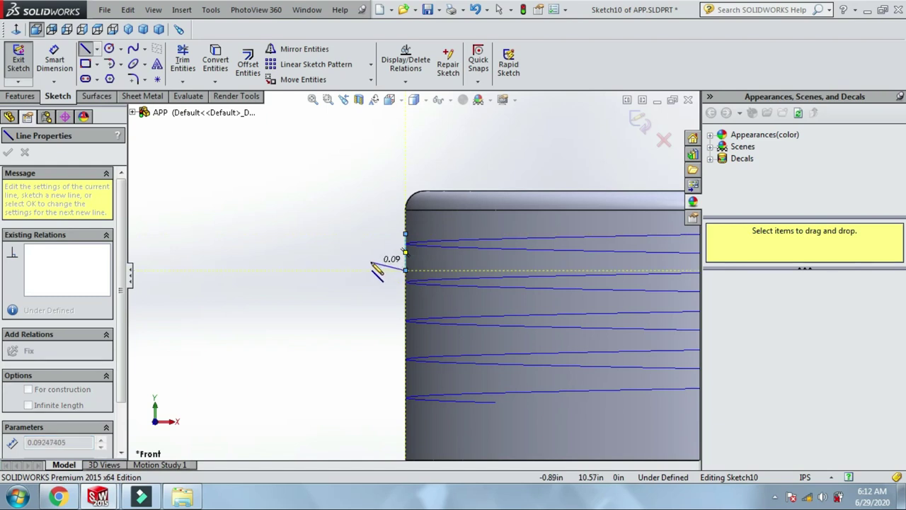
click(372, 263)
click(370, 247)
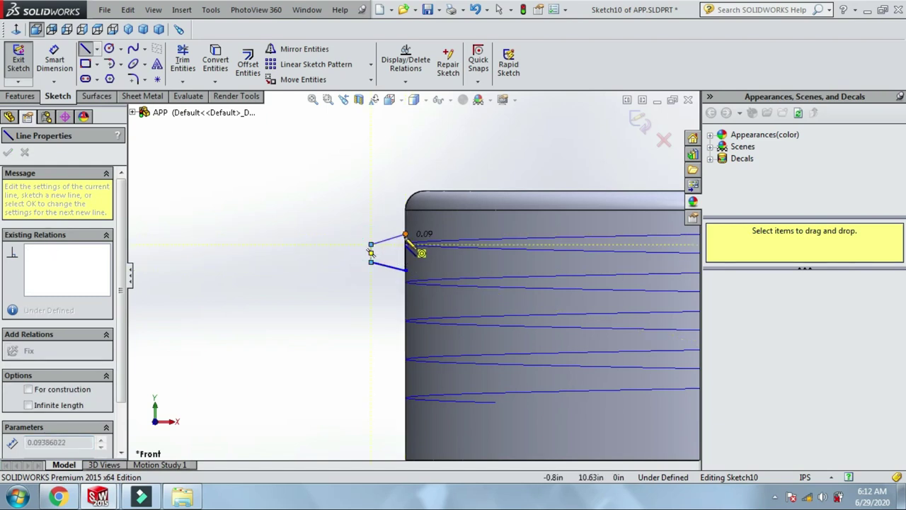
click(405, 235)
scroll(403, 249, down, 2)
key(Escape)
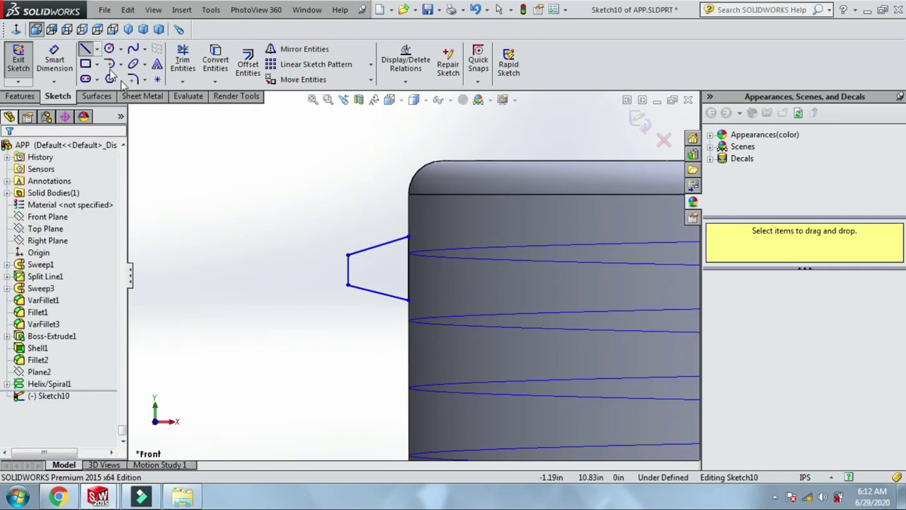
Add a horizontal centerline through the profile to the inner edge's midpoint.
click(96, 56)
click(117, 75)
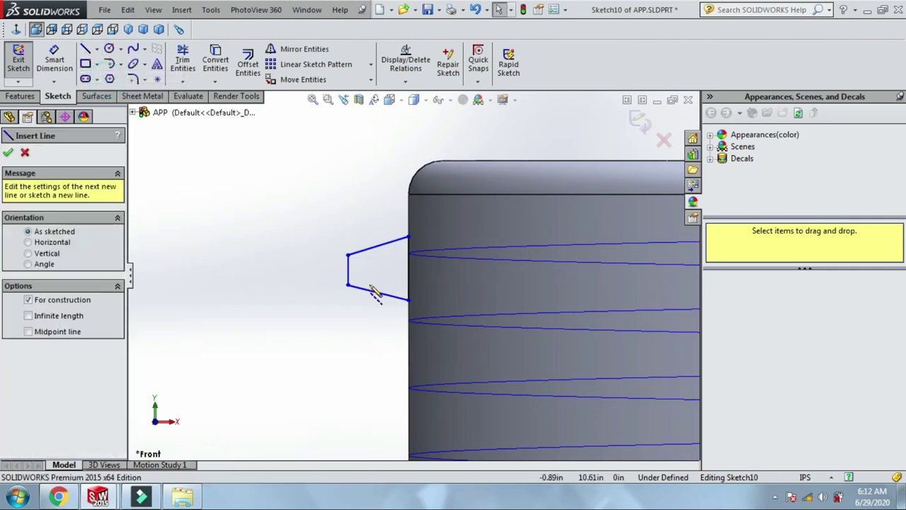
click(347, 271)
click(407, 268)
scroll(396, 276, down, 2)
key(Escape)
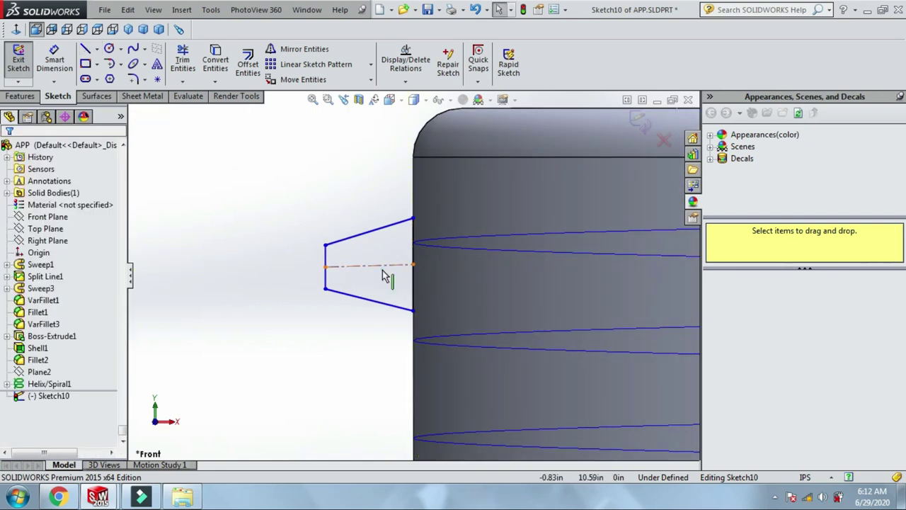
click(383, 266)
click(417, 229)
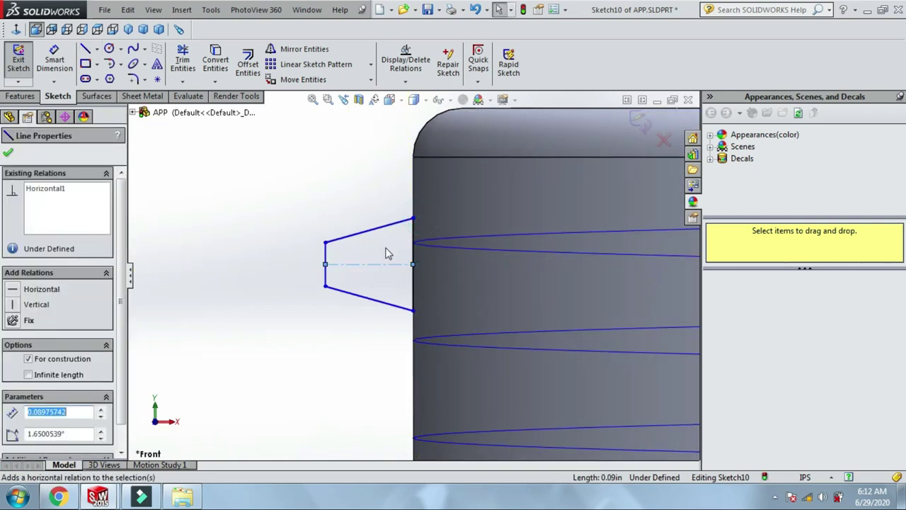
click(388, 253)
Make the two slanted lines symmetric about the centerline.
click(361, 236)
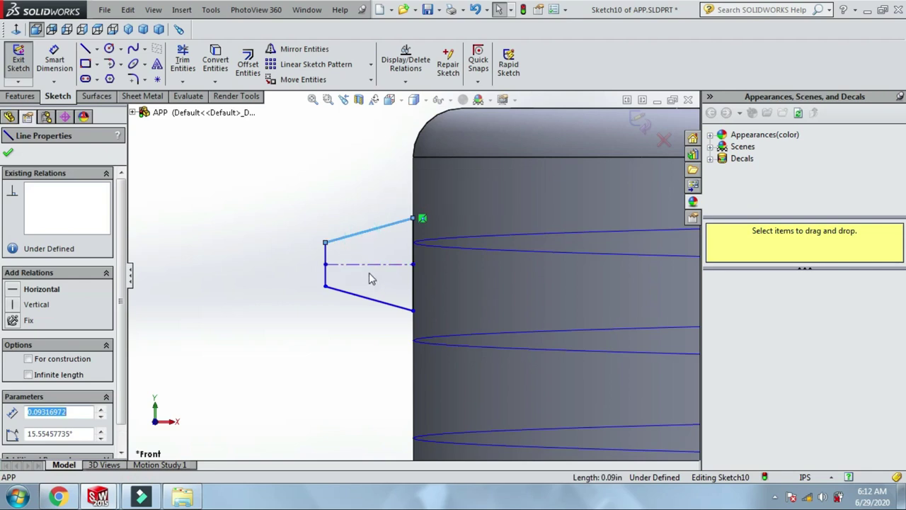
ctrl+click(369, 300)
ctrl+click(380, 267)
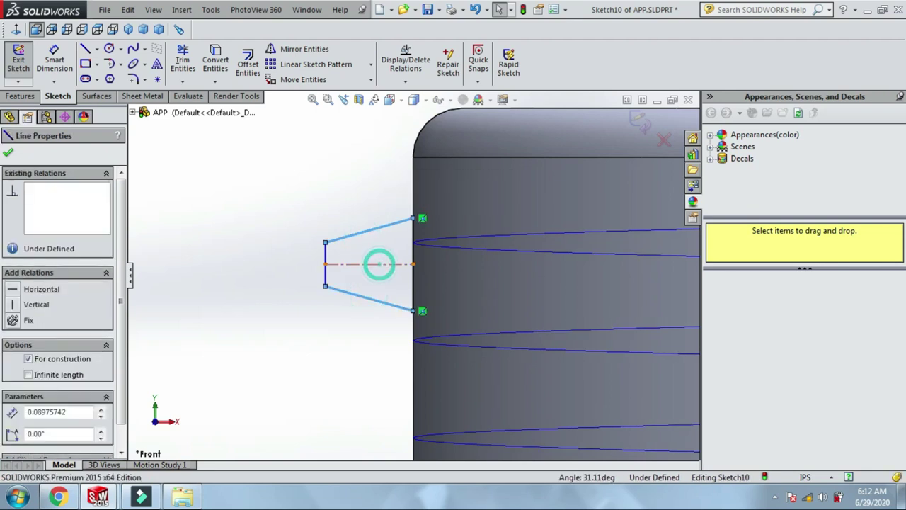
click(489, 210)
click(325, 226)
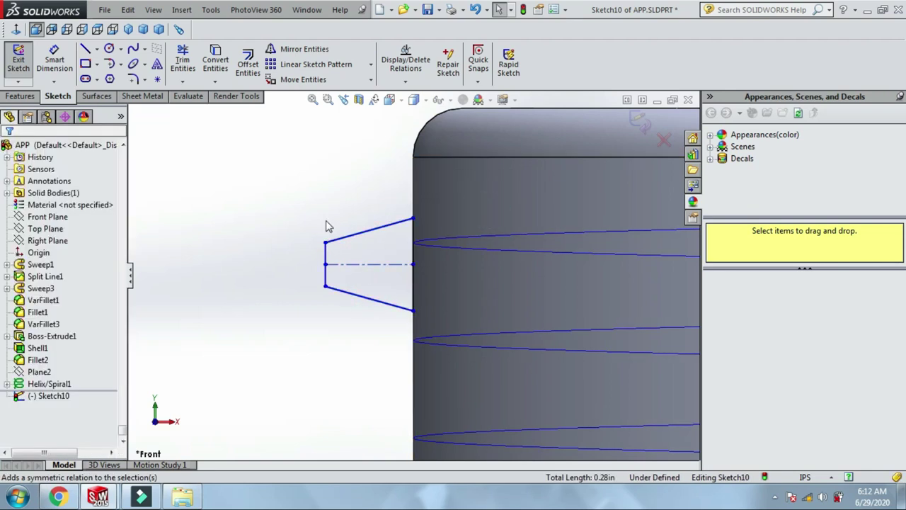
scroll(327, 227, up, 2)
scroll(404, 345, down, 3)
scroll(393, 173, up, 1)
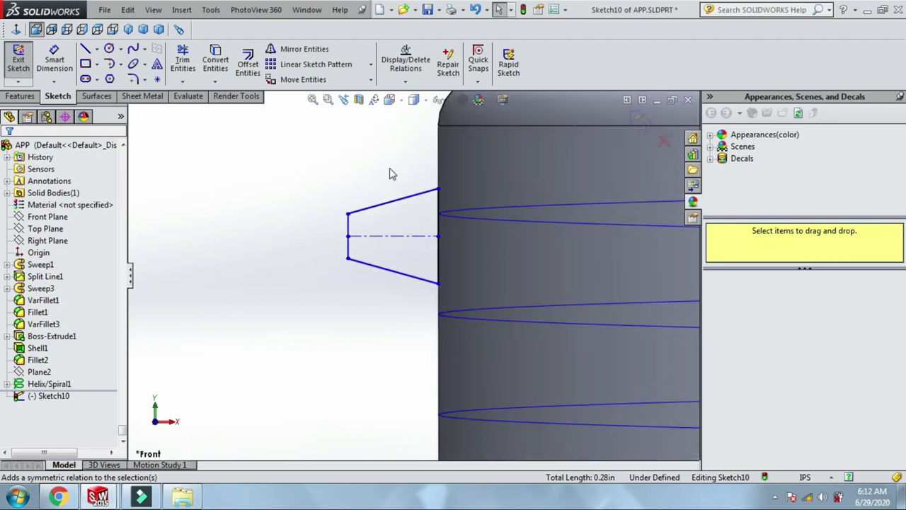
click(54, 60)
Dimension the angle between the profile's two slanted lines as 30°.
click(386, 225)
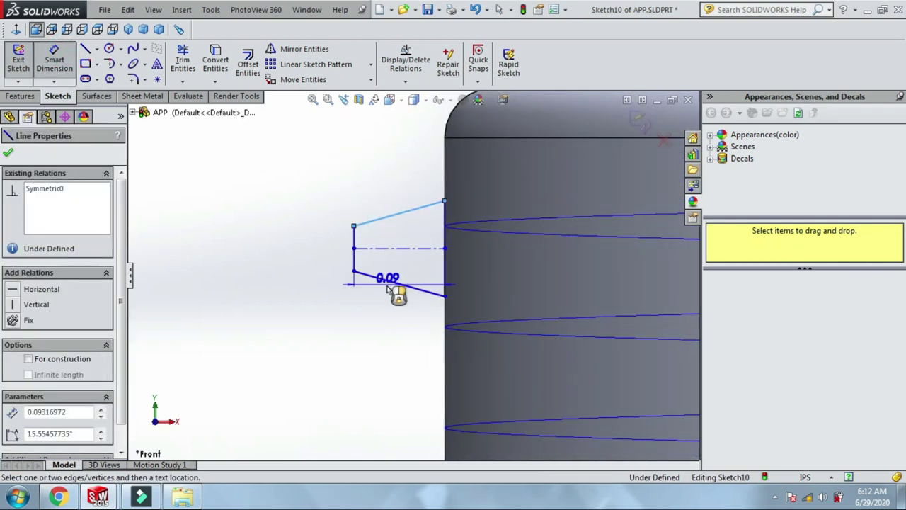
click(391, 283)
click(382, 259)
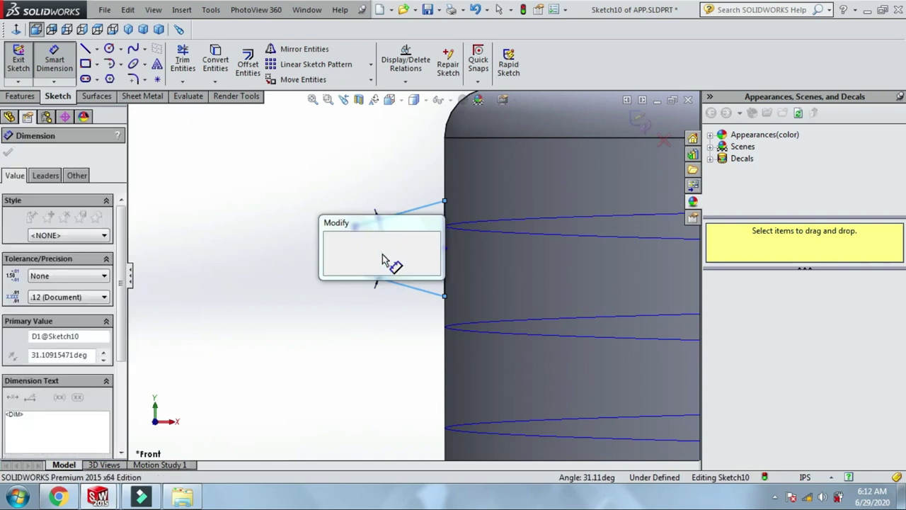
text(4)
key(BackSpace)
key(BackSpace)
text(30)
key(Return)
key(Escape)
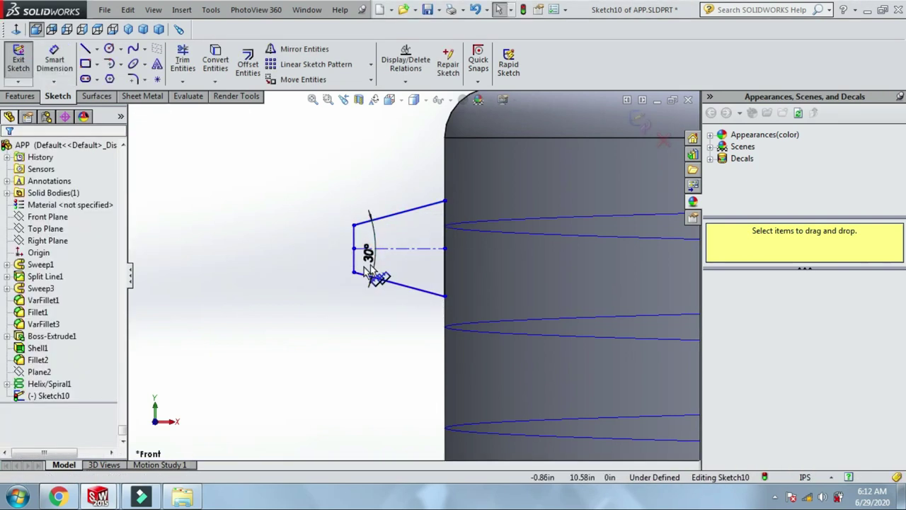
Add the 0.05 in horizontal depth and the inner vertical edge height dimensions to the profile.
click(61, 64)
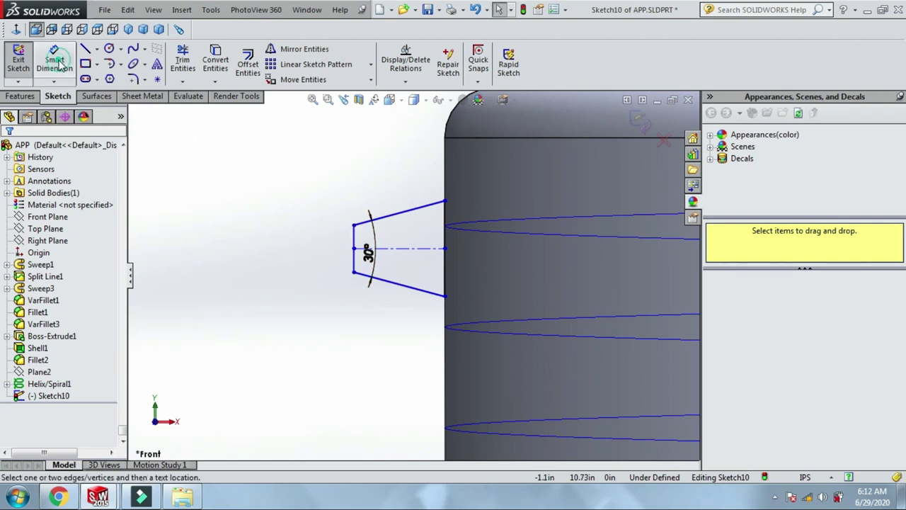
click(353, 225)
click(444, 201)
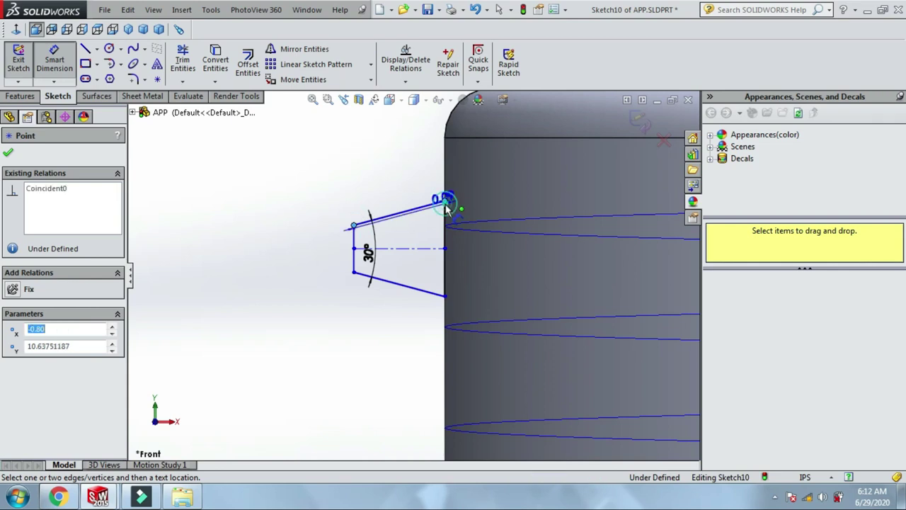
click(435, 164)
text(0.05)
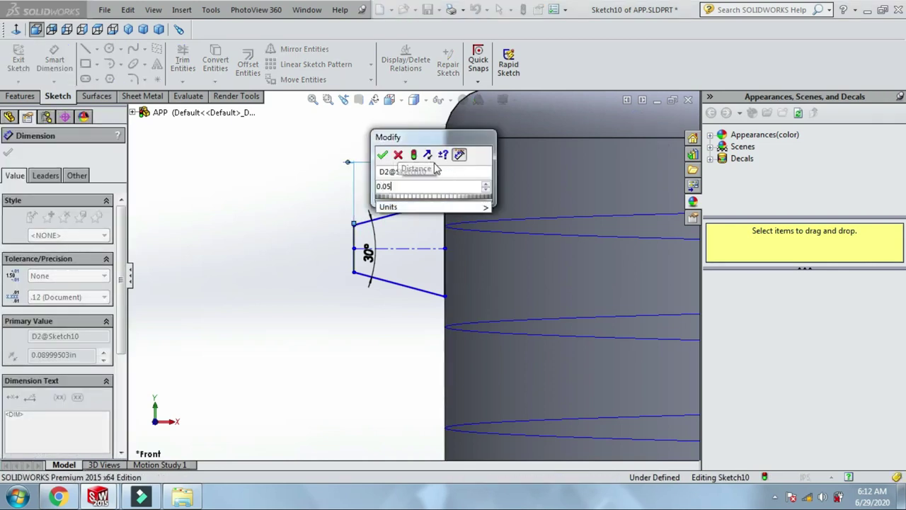
key(Return)
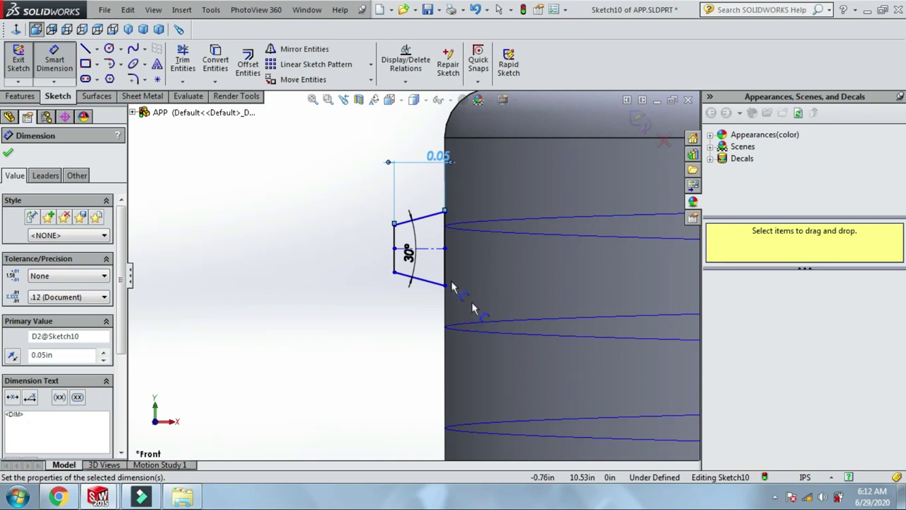
click(444, 261)
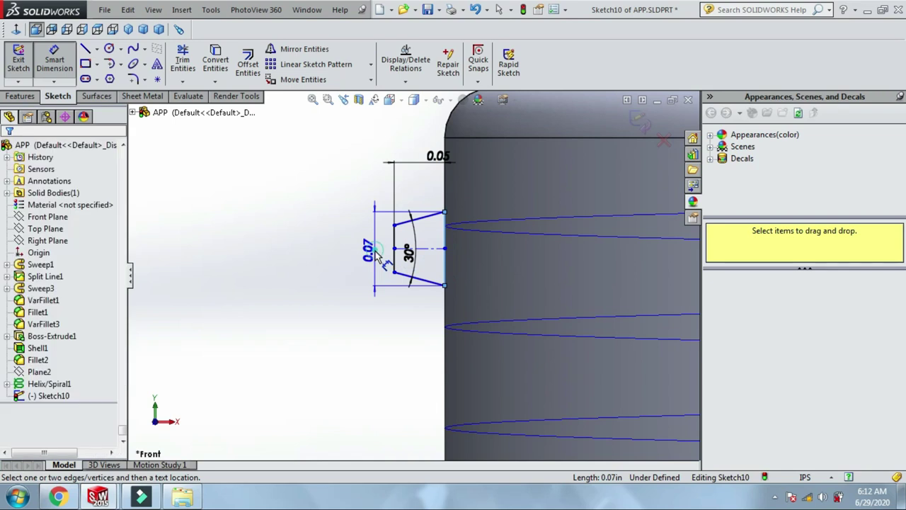
click(376, 255)
text(0.07)
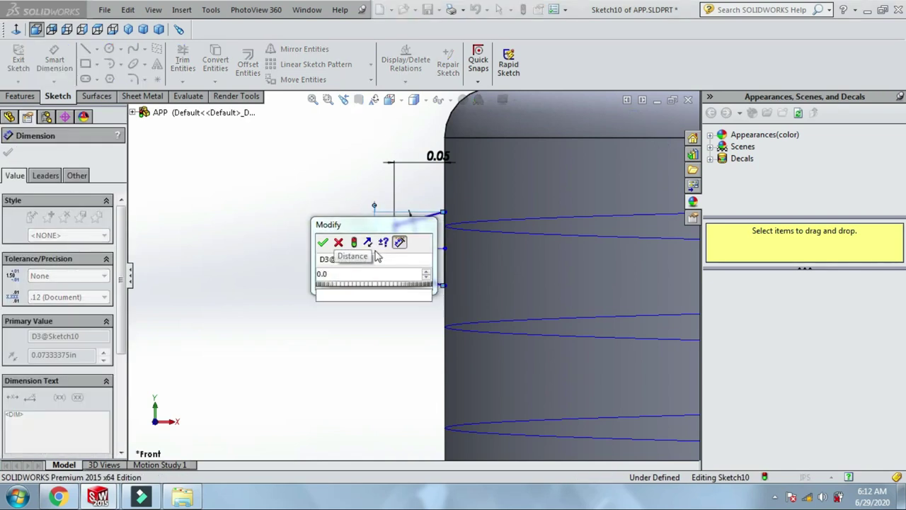
key(Return)
key(Escape)
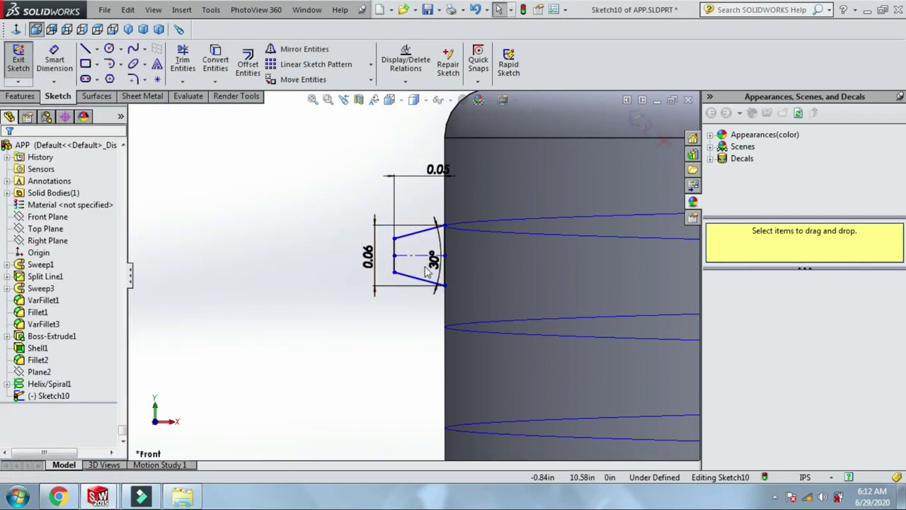
Place the profile's lower corner 10.56 in above the bottle's bottom point and exit the sketch.
scroll(427, 271, up, 3)
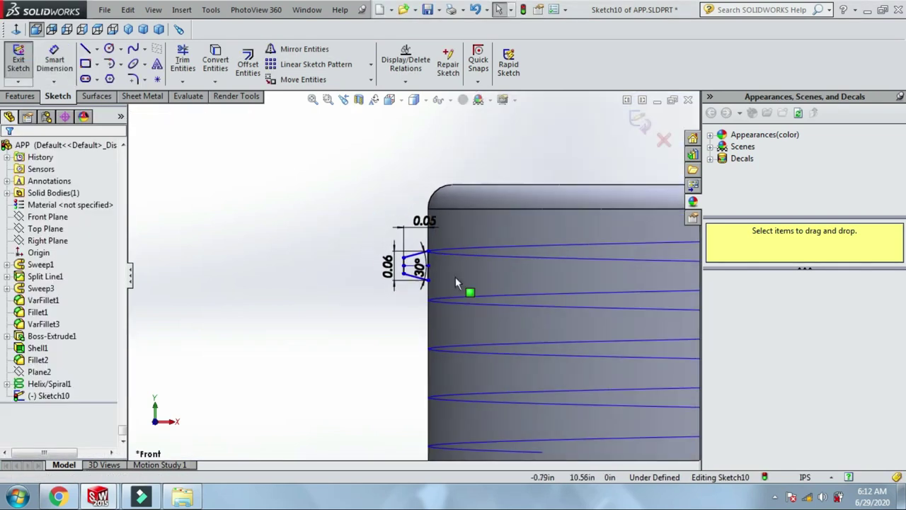
click(53, 63)
scroll(442, 283, down, 3)
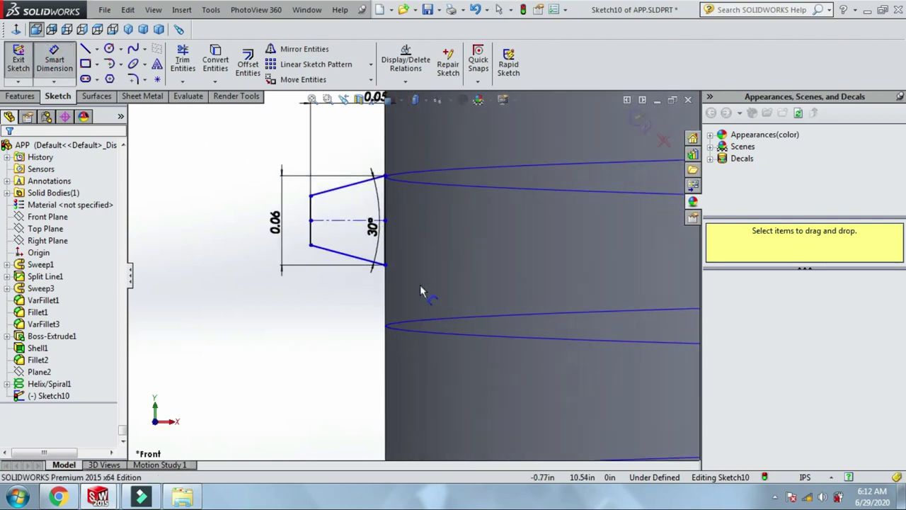
click(383, 265)
scroll(390, 259, up, 5)
scroll(388, 342, up, 3)
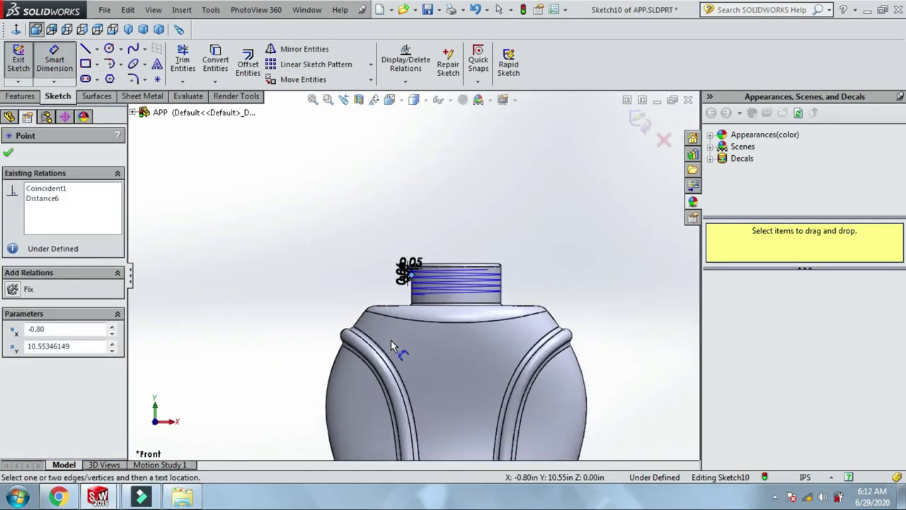
scroll(391, 339, up, 3)
scroll(435, 333, down, 3)
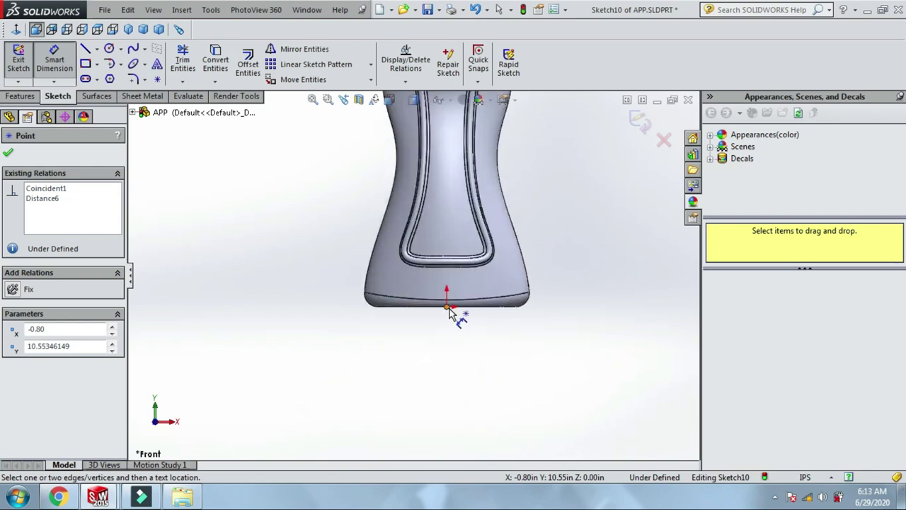
click(449, 310)
click(278, 244)
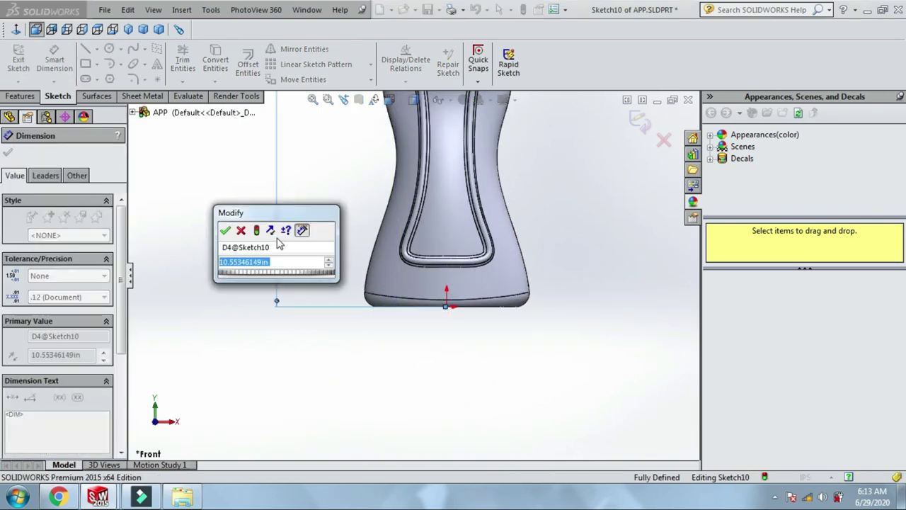
text(10.)
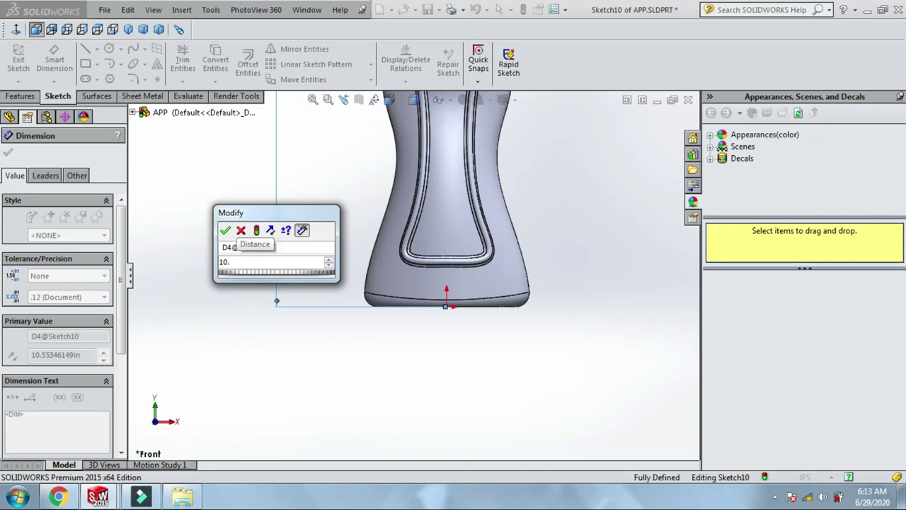
text(56)
key(Return)
scroll(283, 247, up, 3)
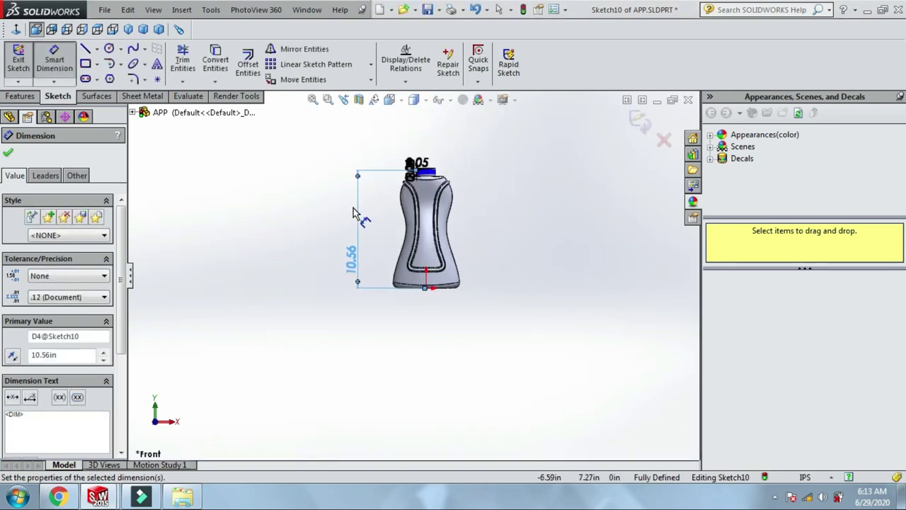
scroll(354, 212, down, 2)
scroll(521, 162, down, 2)
scroll(538, 161, down, 2)
scroll(511, 191, down, 2)
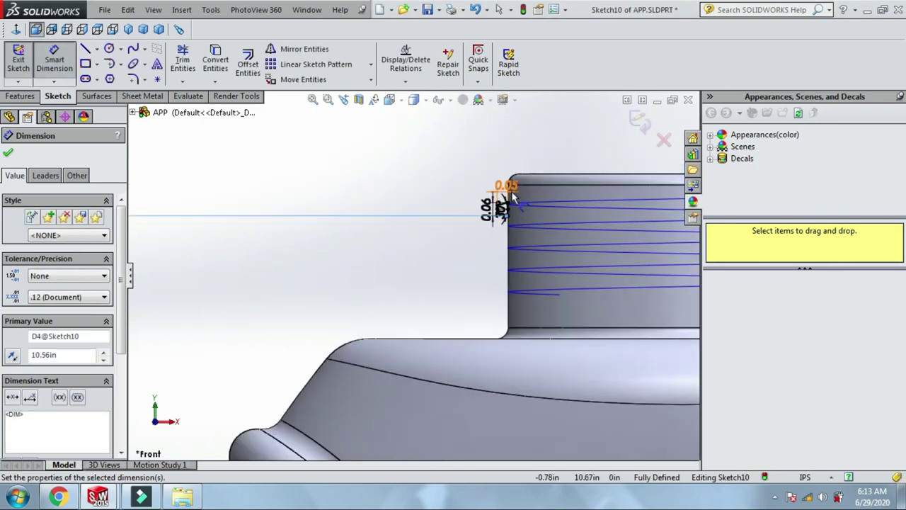
scroll(511, 190, down, 2)
scroll(514, 254, down, 2)
click(640, 123)
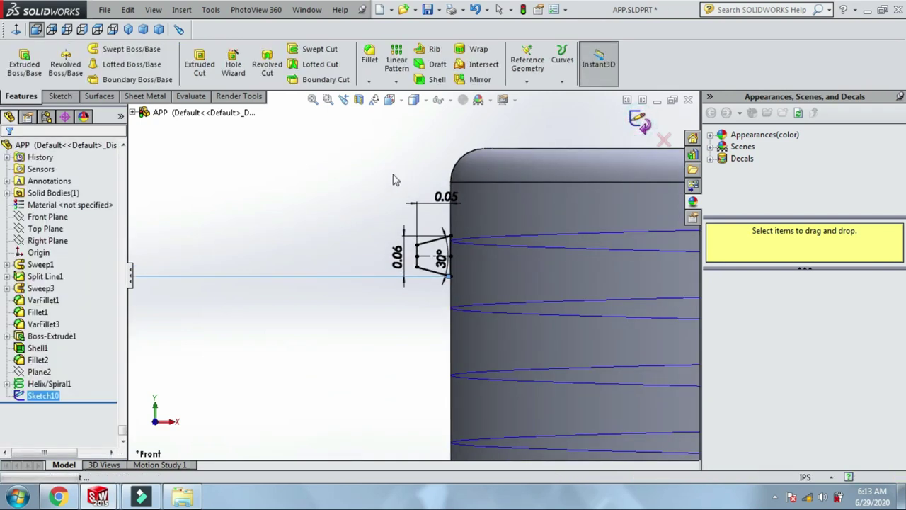
Sweep the Sketch10 thread profile along Helix/Spiral1.
scroll(259, 196, up, 2)
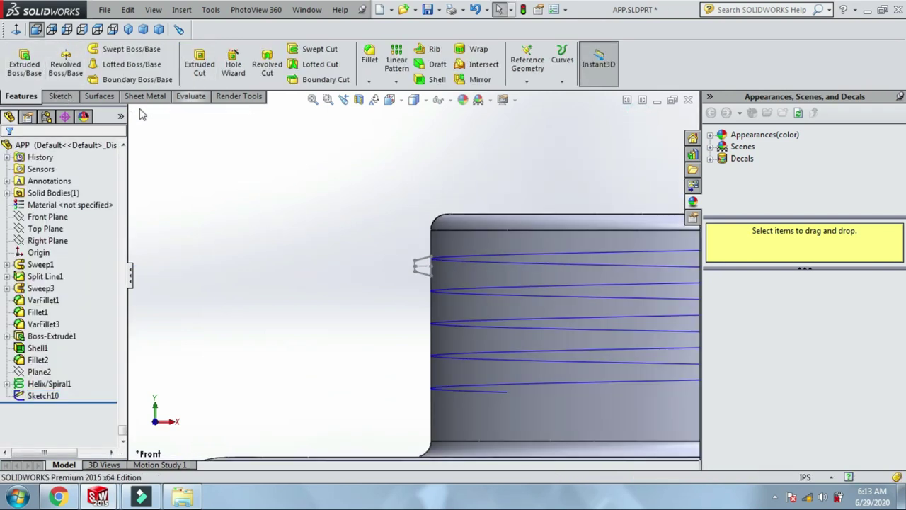
click(160, 50)
scroll(435, 255, down, 1)
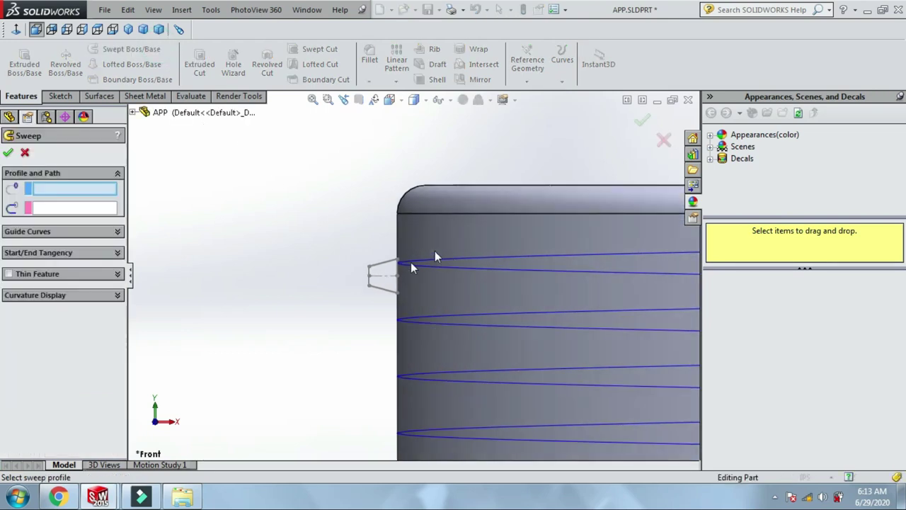
scroll(356, 247, down, 3)
click(358, 324)
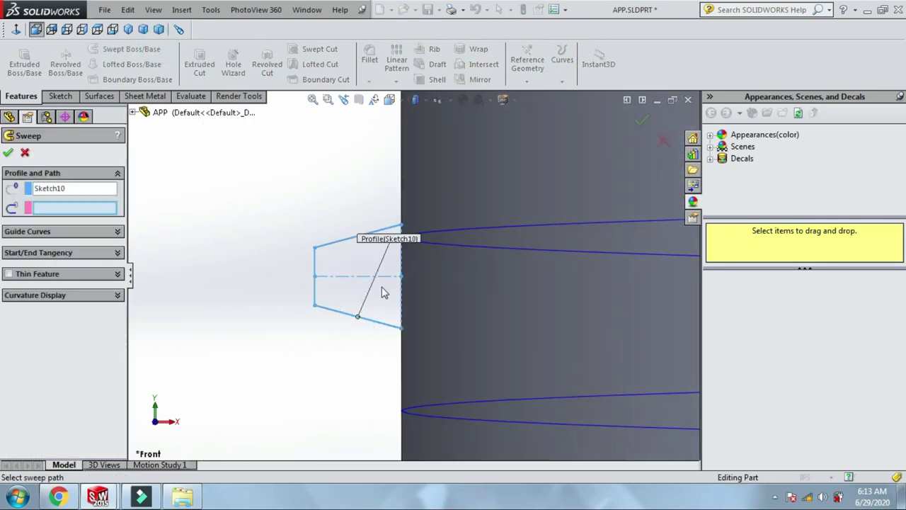
click(443, 244)
scroll(330, 282, up, 2)
scroll(330, 282, up, 2)
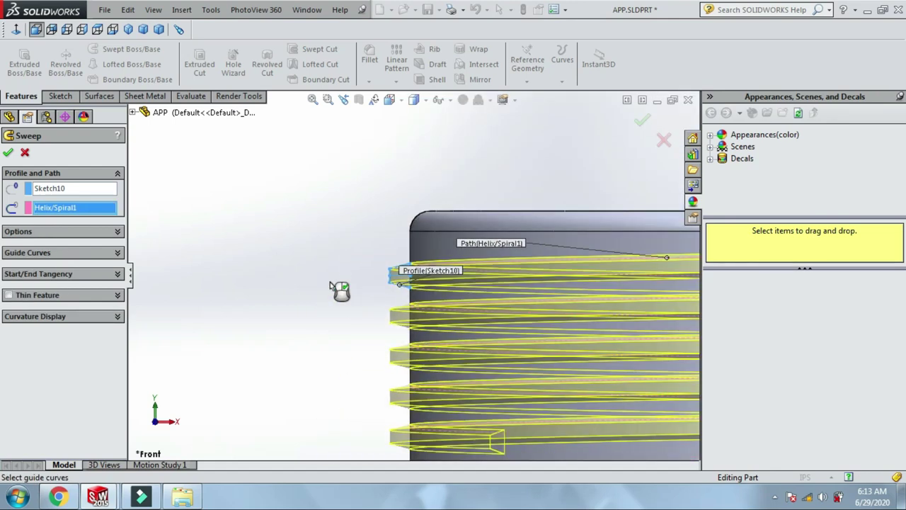
scroll(330, 281, up, 1)
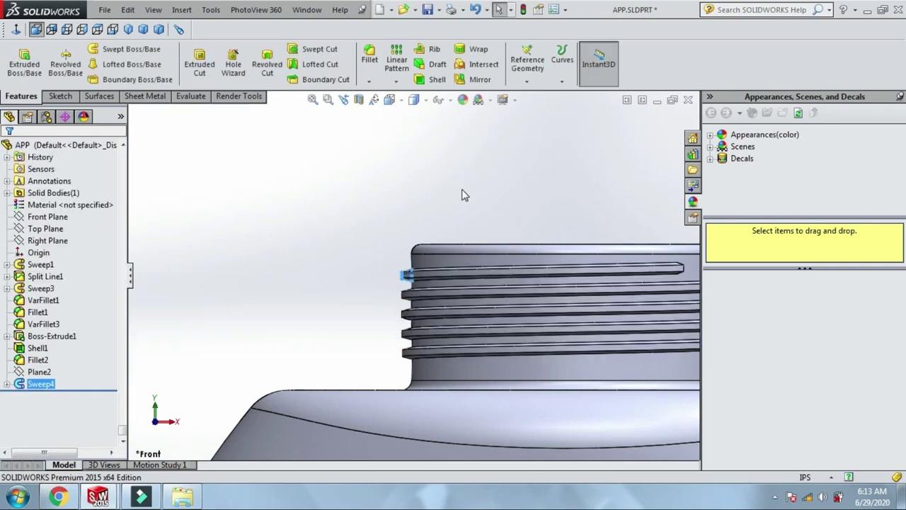
scroll(457, 202, up, 2)
scroll(453, 209, up, 2)
Orbit the bottle to an angled view of the new neck threads.
right_click(484, 179)
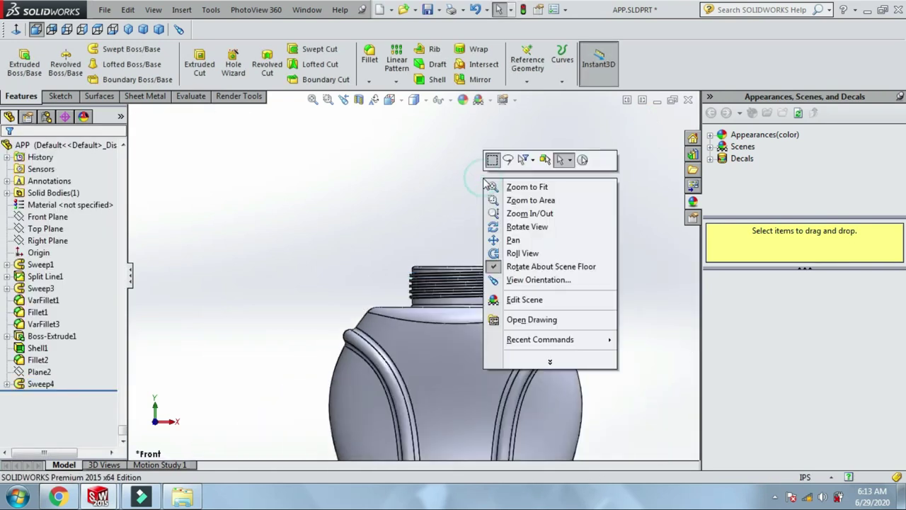
click(528, 226)
mouse_move(522, 223)
mouse_down()
mouse_move(478, 301)
mouse_move(332, 206)
mouse_up()
scroll(478, 301, down, 2)
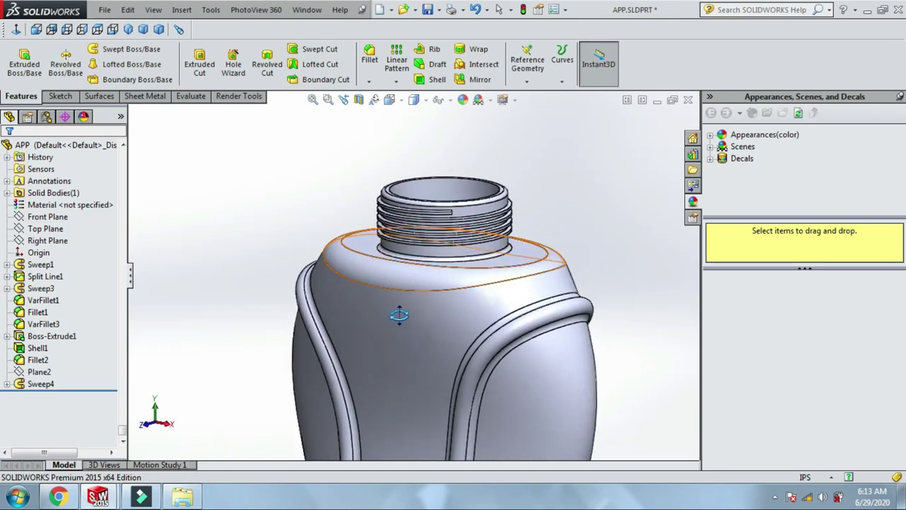
scroll(548, 313, down, 2)
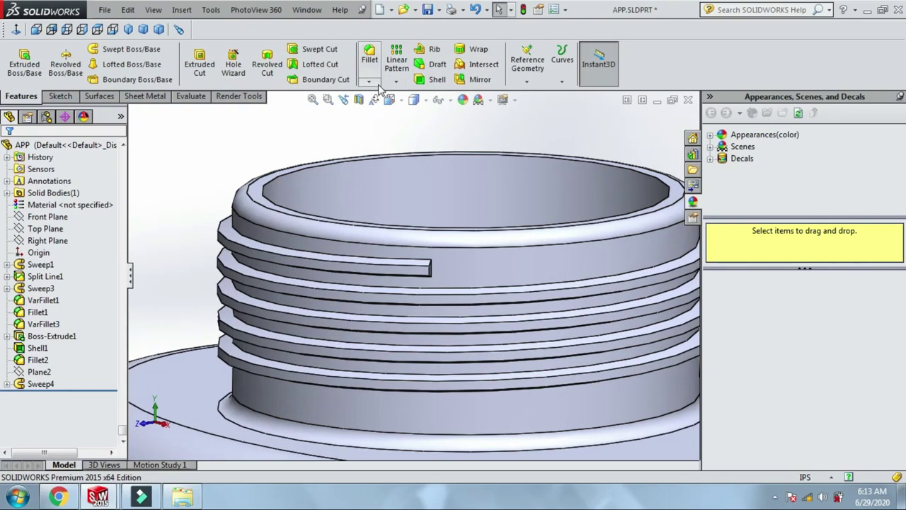
Start an angle-distance chamfer with a 10° angle and 0.08 in distance.
click(369, 82)
click(383, 85)
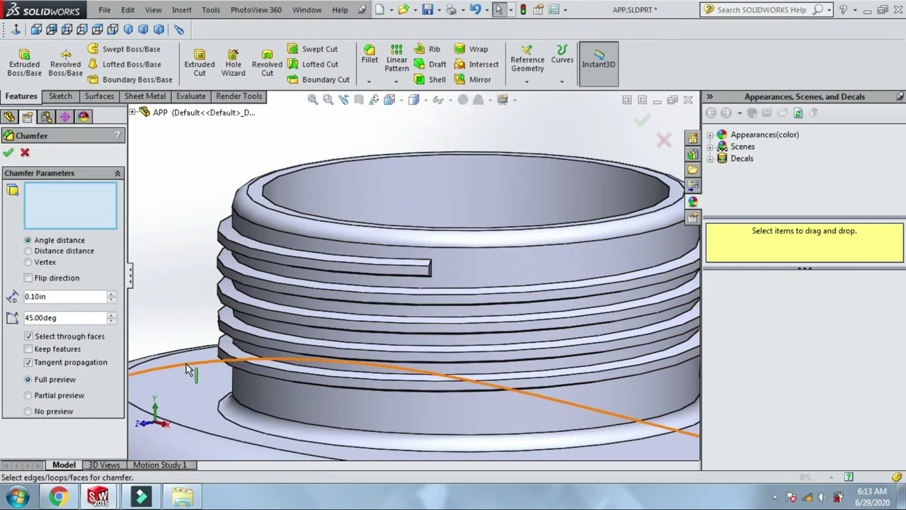
double_click(96, 302)
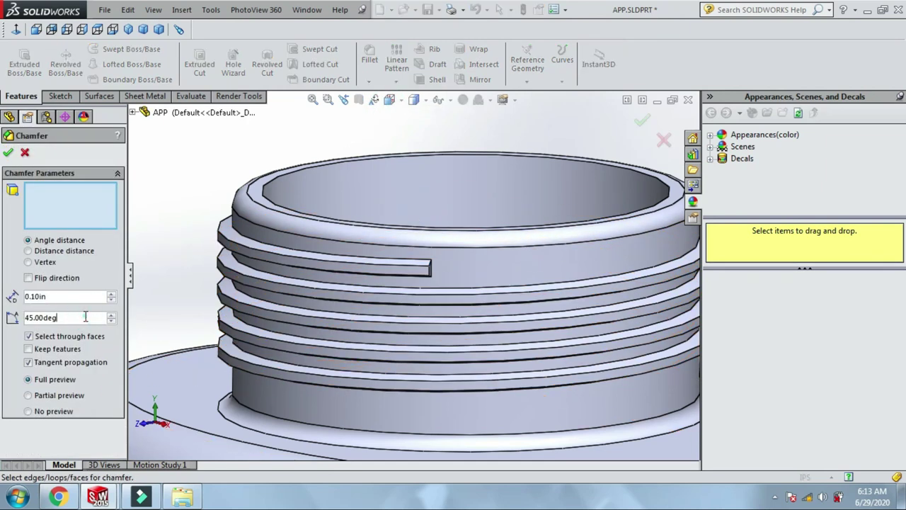
text(10)
key(Return)
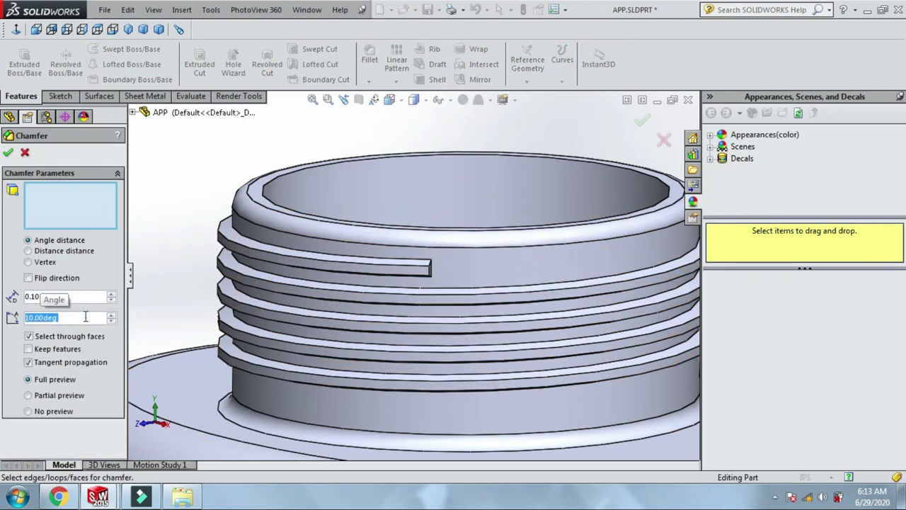
text(0.08)
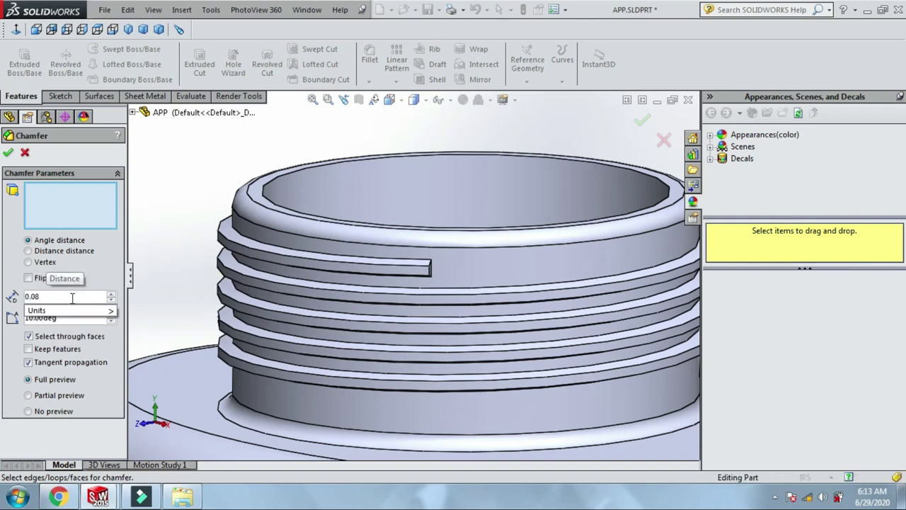
key(Return)
Select the thread-end edges, including the tip's top and bottom edges, and apply the chamfer.
scroll(425, 261, down, 2)
scroll(501, 277, down, 2)
scroll(394, 295, down, 2)
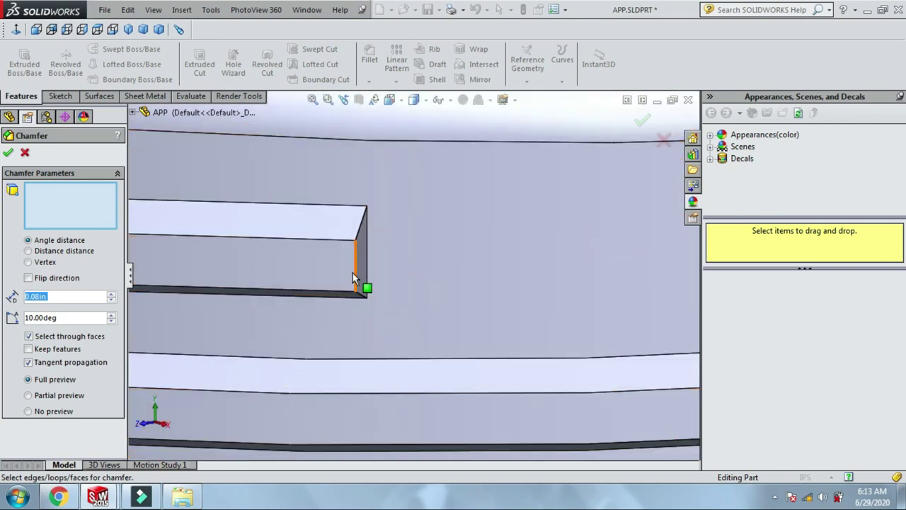
click(352, 273)
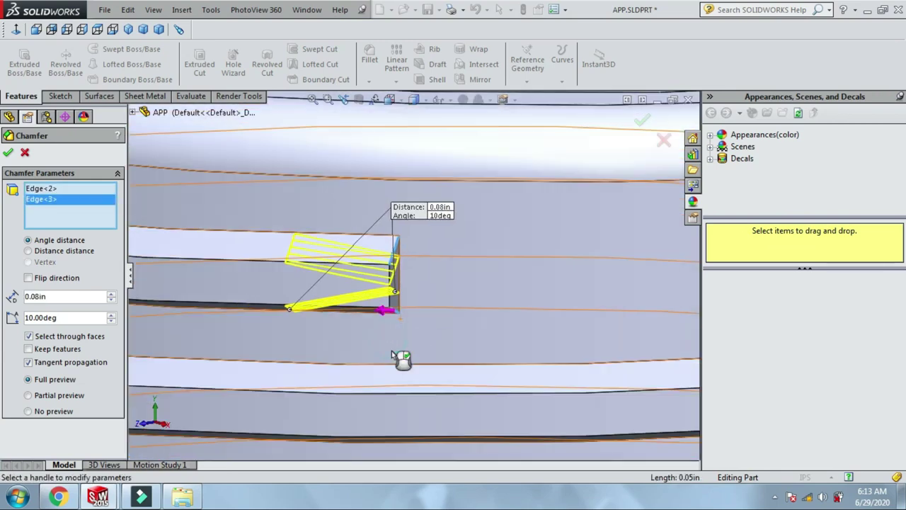
scroll(391, 350, up, 2)
scroll(413, 314, up, 3)
right_click(542, 187)
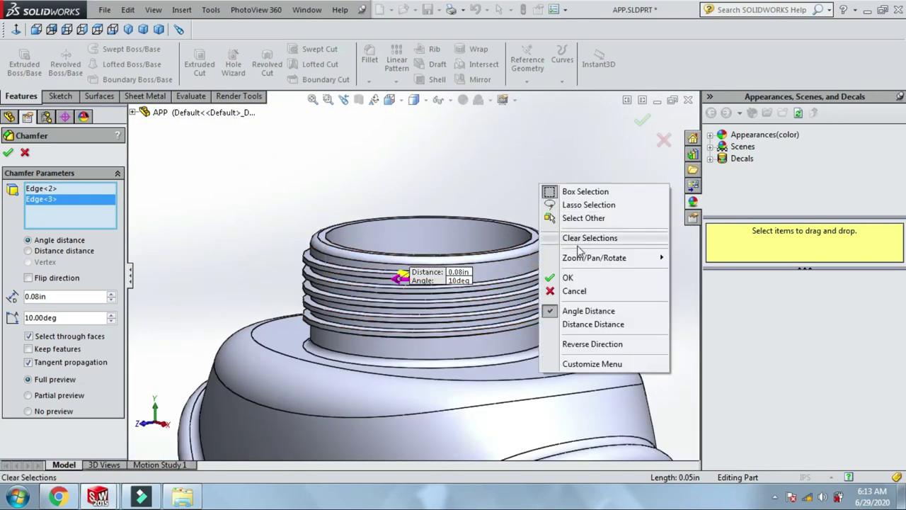
mouse_move(593, 258)
click(729, 365)
mouse_move(651, 304)
mouse_down()
mouse_move(594, 289)
mouse_move(611, 319)
mouse_up()
scroll(606, 311, down, 2)
scroll(590, 323, down, 3)
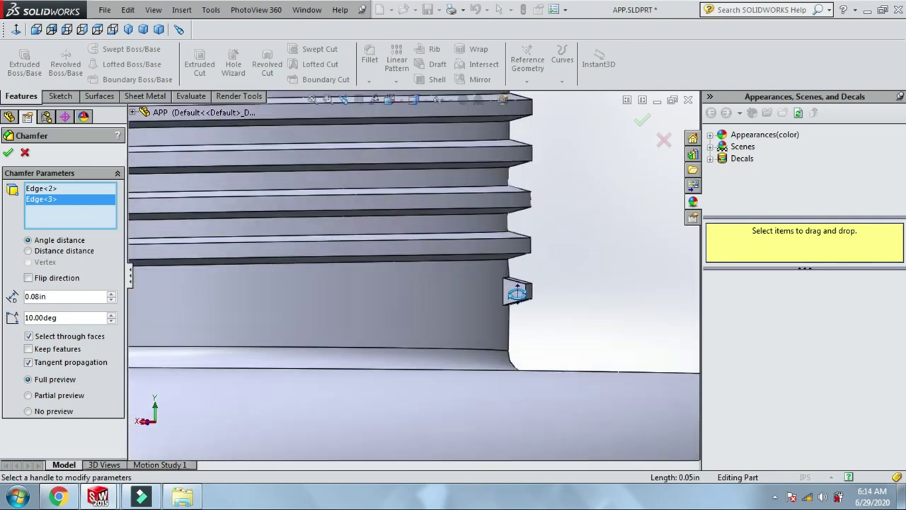
drag(517, 293, 516, 269)
scroll(496, 273, down, 3)
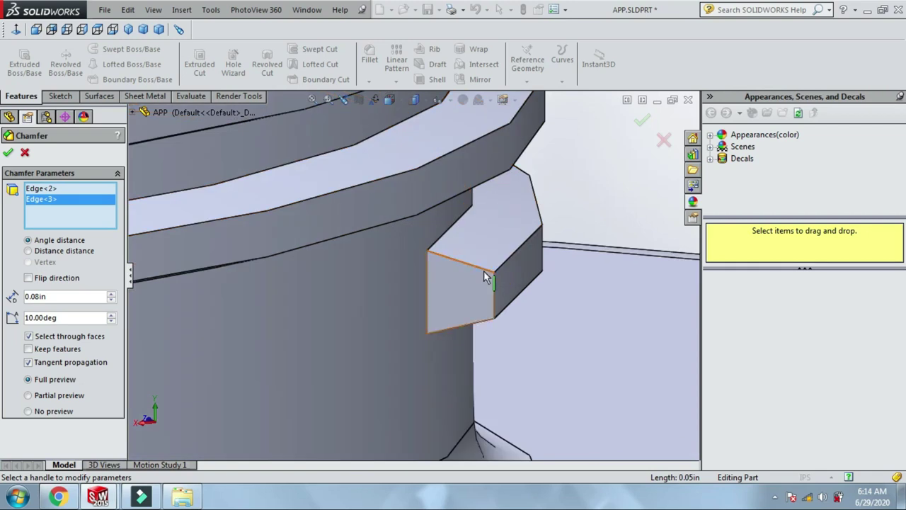
click(485, 277)
click(479, 325)
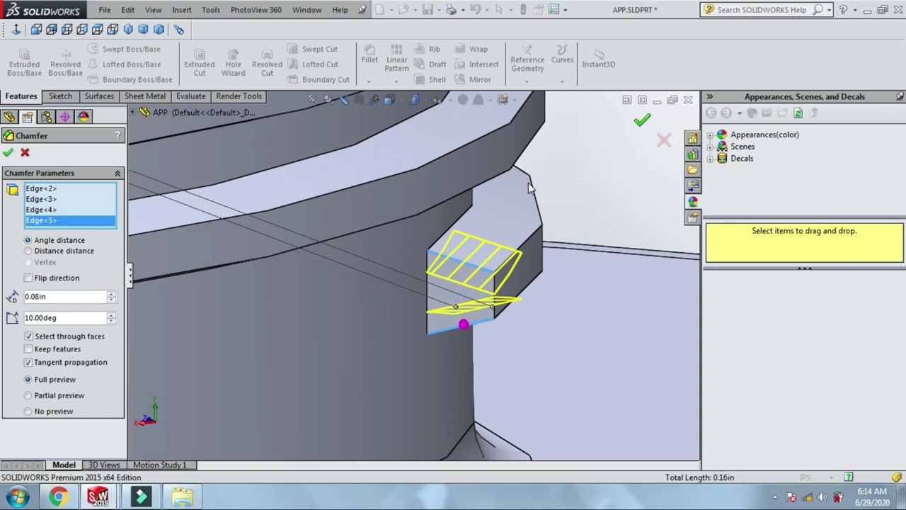
key(Return)
scroll(495, 188, up, 5)
Orbit the bottle to see the thread end from the side.
scroll(449, 189, up, 3)
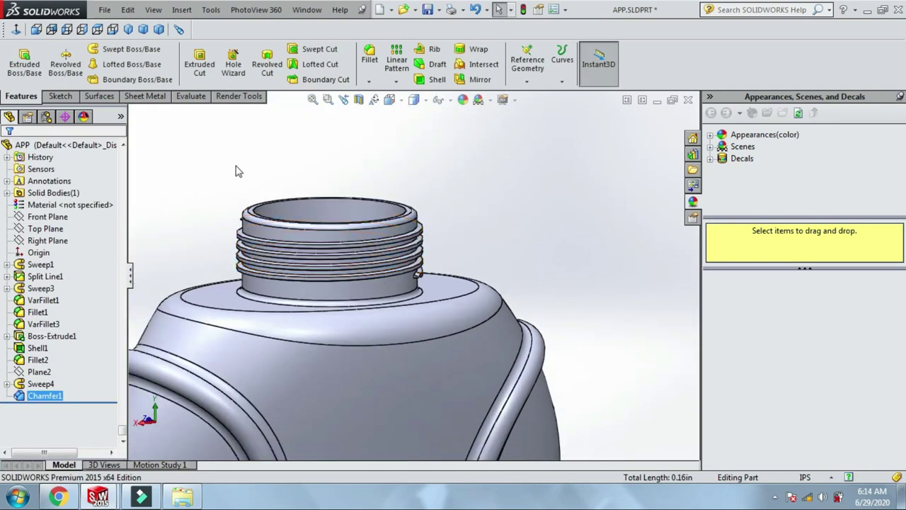
right_click(234, 139)
click(283, 211)
mouse_move(283, 211)
mouse_down()
mouse_move(315, 225)
mouse_move(314, 233)
mouse_up()
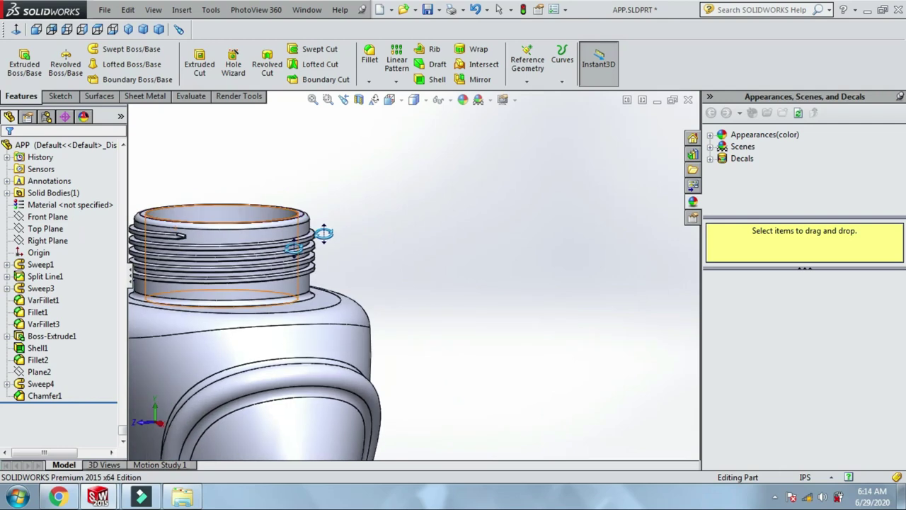
scroll(252, 259, down, 3)
scroll(436, 287, down, 5)
drag(413, 264, 261, 264)
key(Escape)
Start a fillet and pick the first two thread-end edges.
click(369, 82)
click(383, 92)
click(326, 273)
click(326, 354)
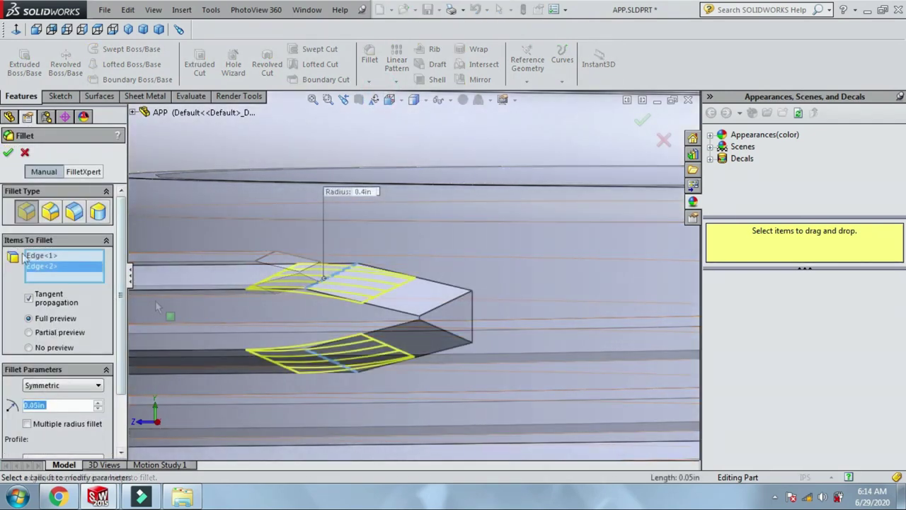
scroll(380, 396, up, 2)
scroll(410, 399, up, 3)
scroll(439, 376, up, 3)
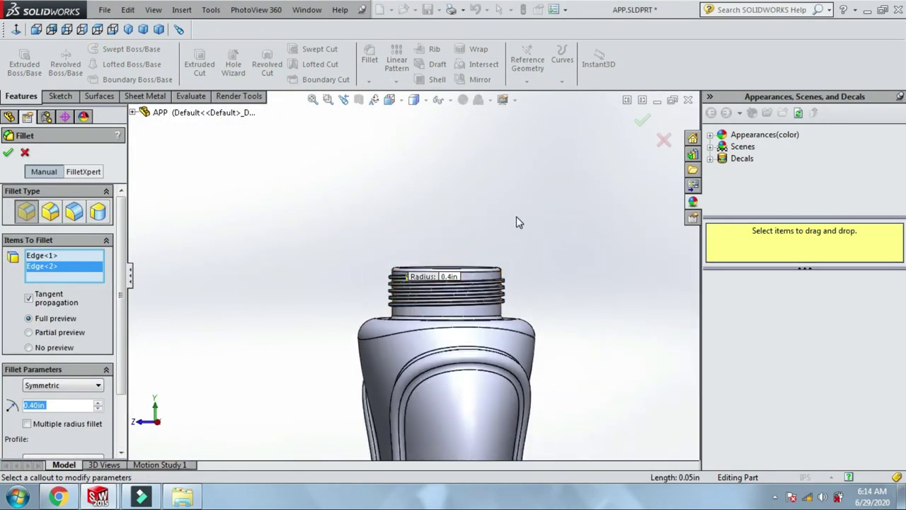
Add the thread end's top and lower edges and confirm the 0.40 in fillet.
right_click(517, 218)
click(582, 293)
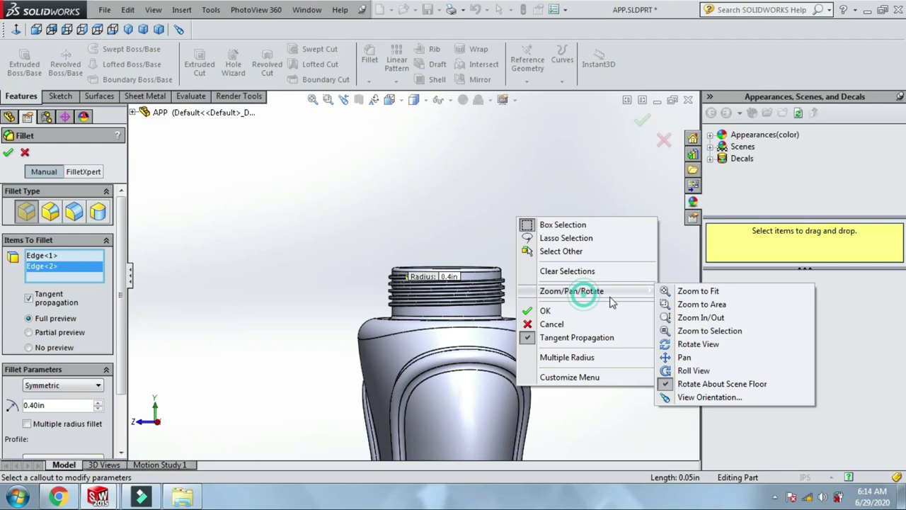
click(690, 344)
mouse_move(611, 318)
mouse_down()
mouse_move(521, 318)
mouse_move(622, 322)
mouse_up()
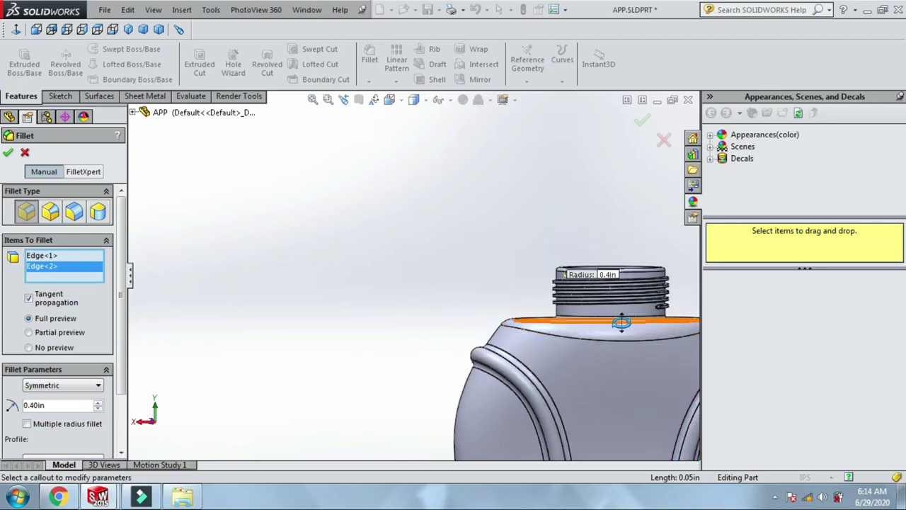
scroll(622, 323, down, 1)
scroll(630, 311, down, 2)
scroll(588, 318, down, 2)
scroll(482, 311, down, 2)
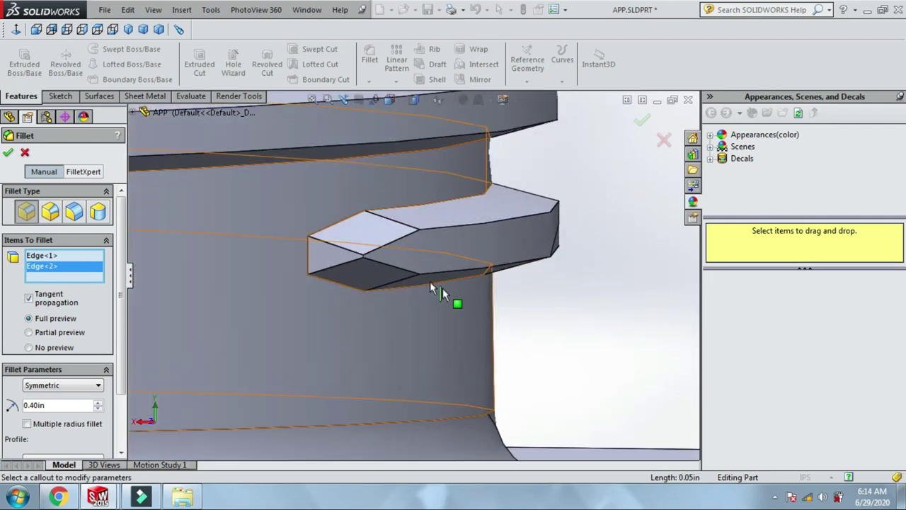
scroll(418, 265, down, 2)
click(388, 210)
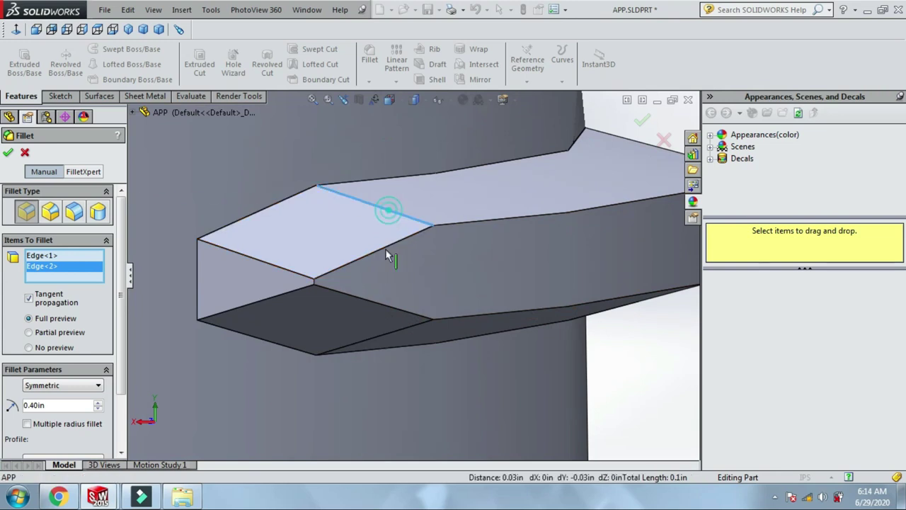
click(388, 332)
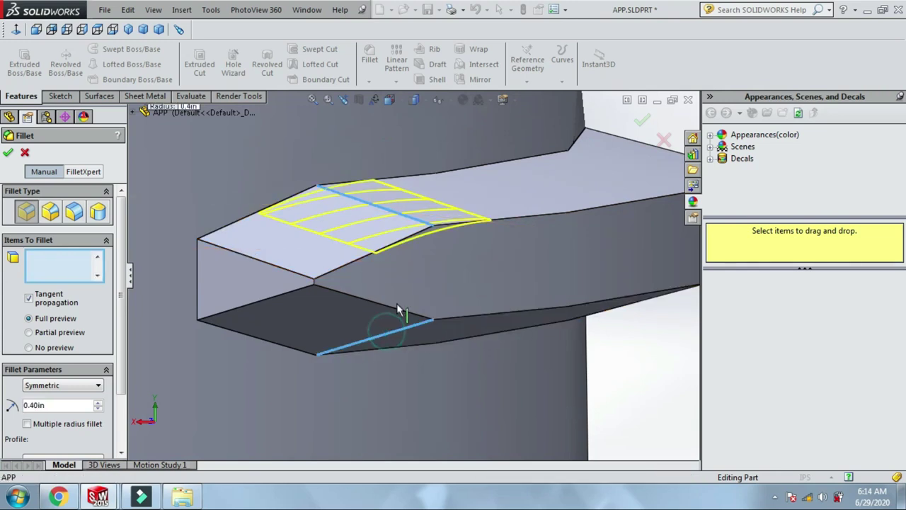
click(642, 119)
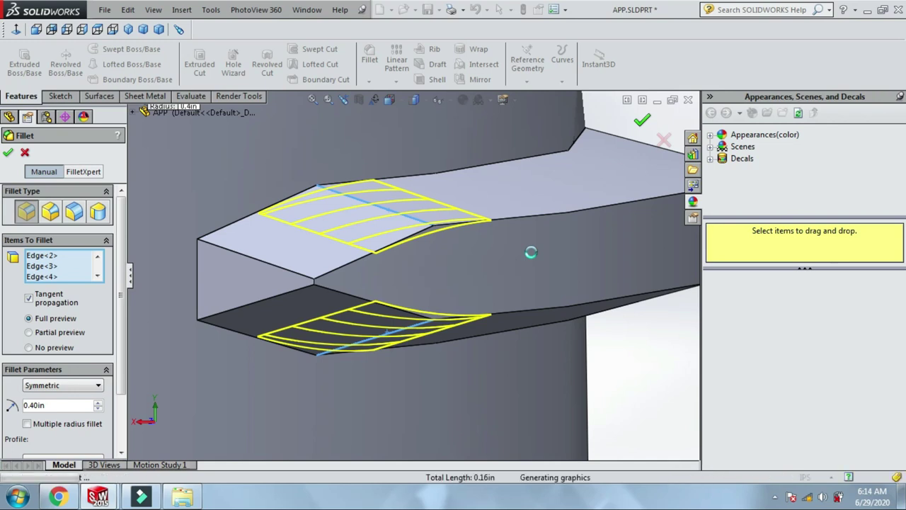
right_click(542, 259)
click(369, 81)
Start a 0.30 in fillet and pick the first edge at the thread tip.
click(382, 91)
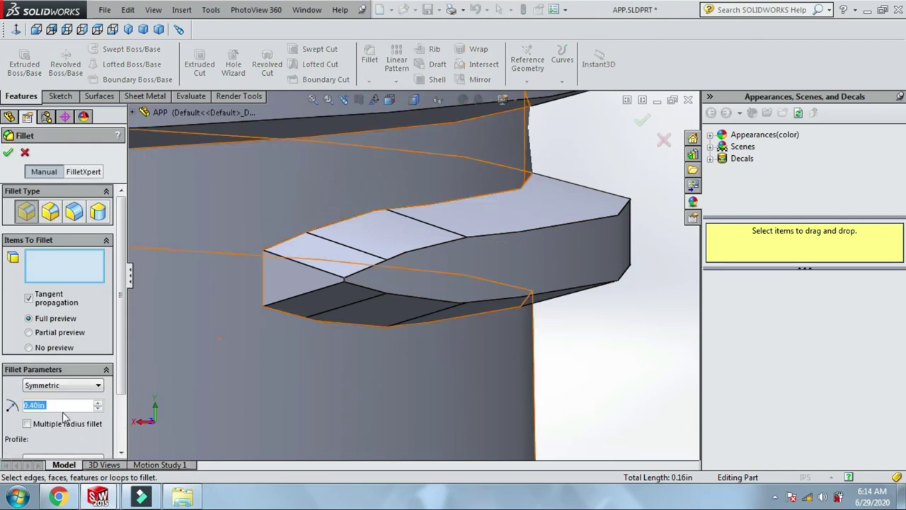
text(0.3)
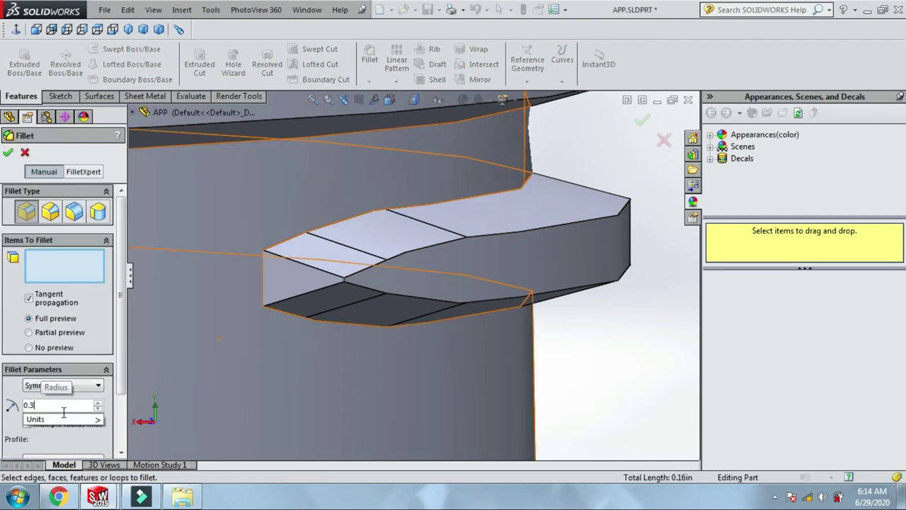
key(Return)
scroll(326, 304, down, 5)
scroll(354, 269, down, 3)
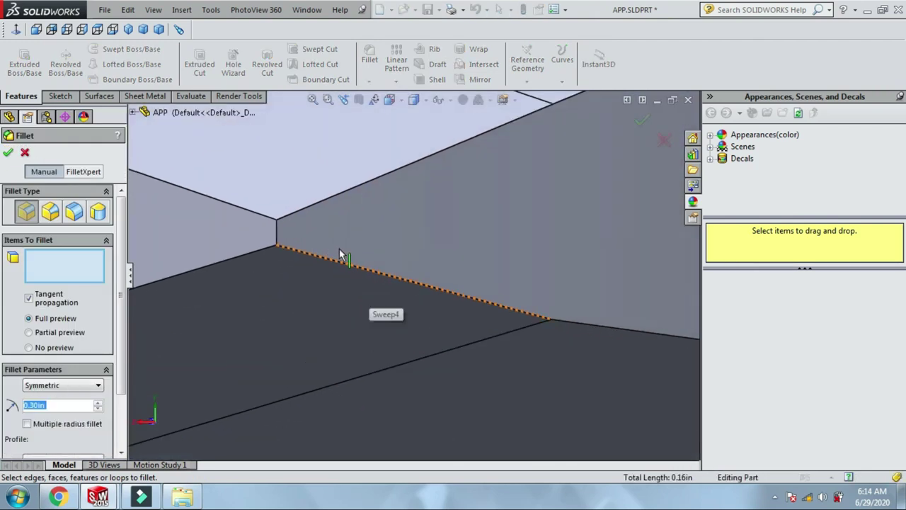
click(277, 236)
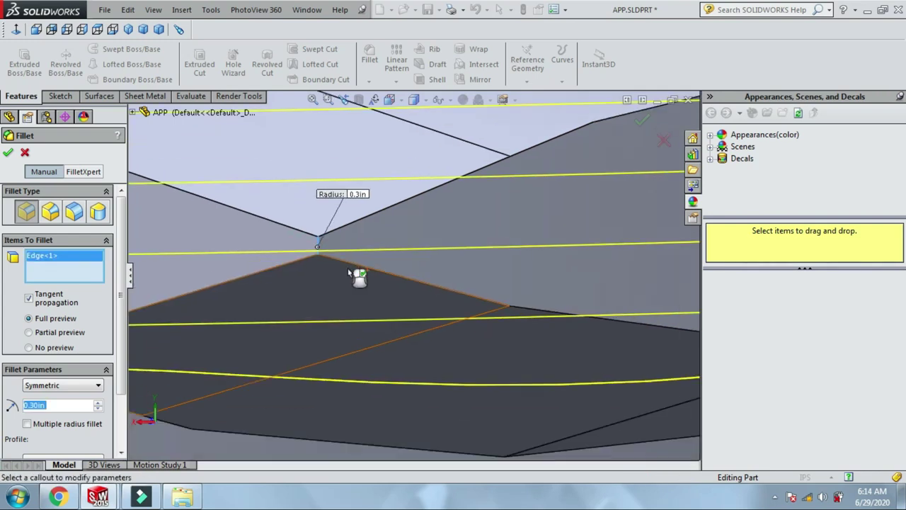
Orbit and zoom around the threaded neck to reach the thread tip's other edge.
scroll(348, 269, up, 3)
scroll(348, 269, up, 3)
scroll(347, 269, up, 3)
scroll(348, 269, up, 3)
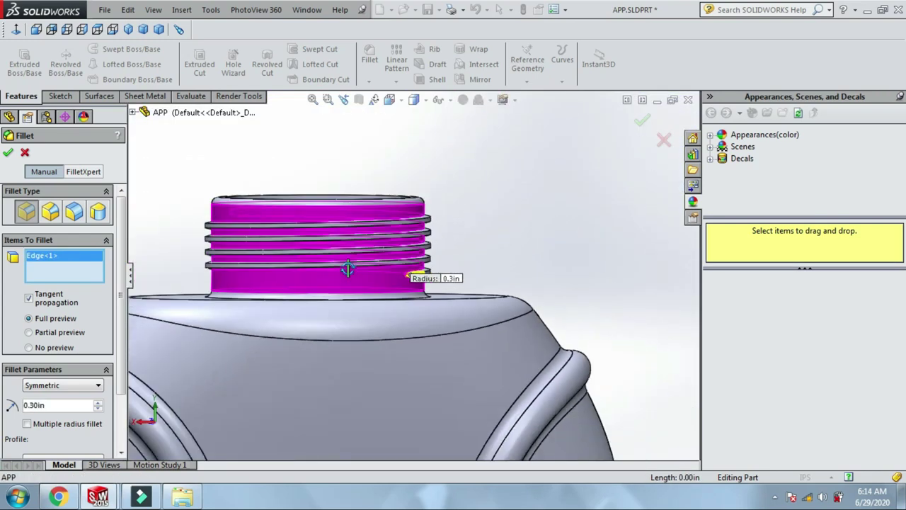
scroll(347, 269, up, 3)
right_click(289, 182)
click(319, 245)
mouse_move(319, 246)
mouse_down()
mouse_move(296, 204)
mouse_move(374, 253)
mouse_move(354, 252)
mouse_up()
scroll(319, 251, down, 2)
scroll(370, 293, down, 5)
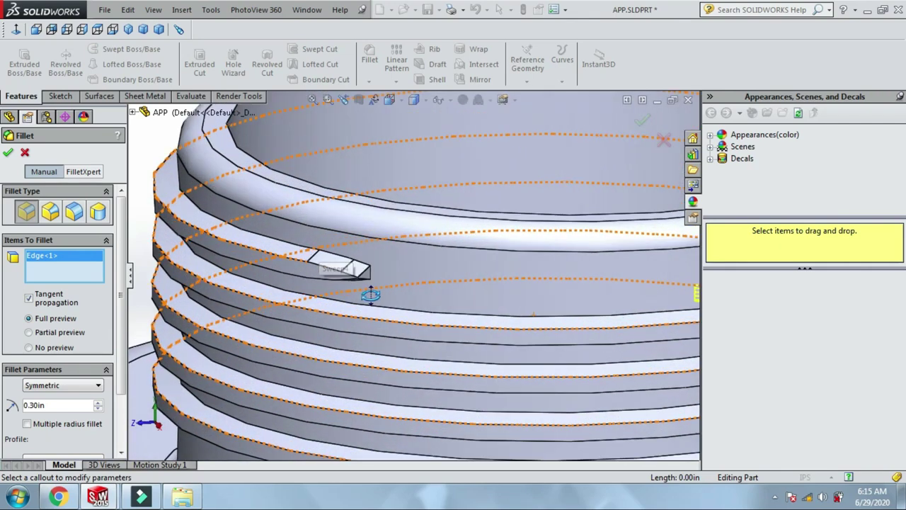
scroll(364, 382, down, 5)
scroll(375, 291, down, 3)
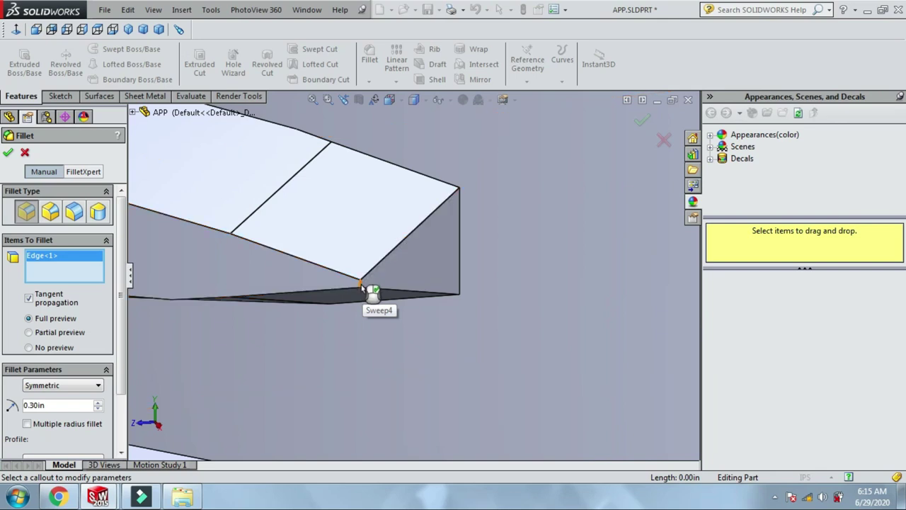
scroll(362, 287, down, 3)
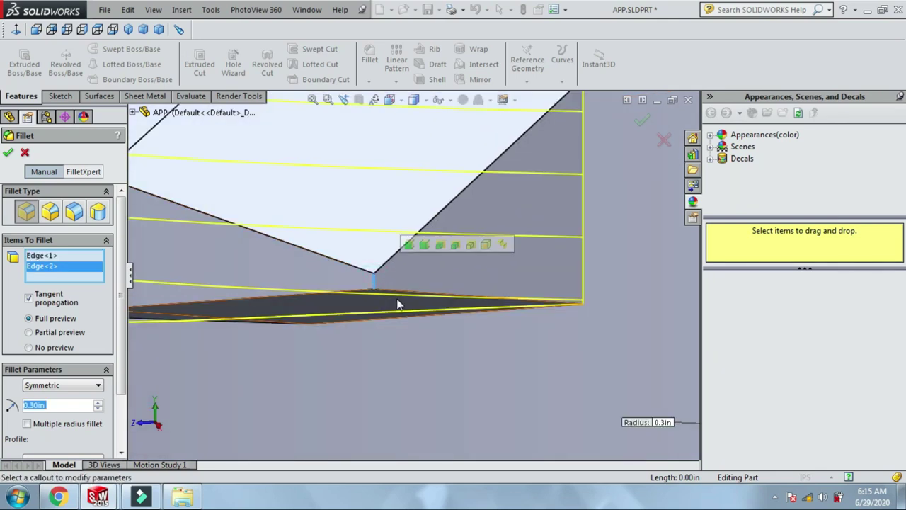
scroll(400, 306, up, 3)
scroll(439, 283, up, 4)
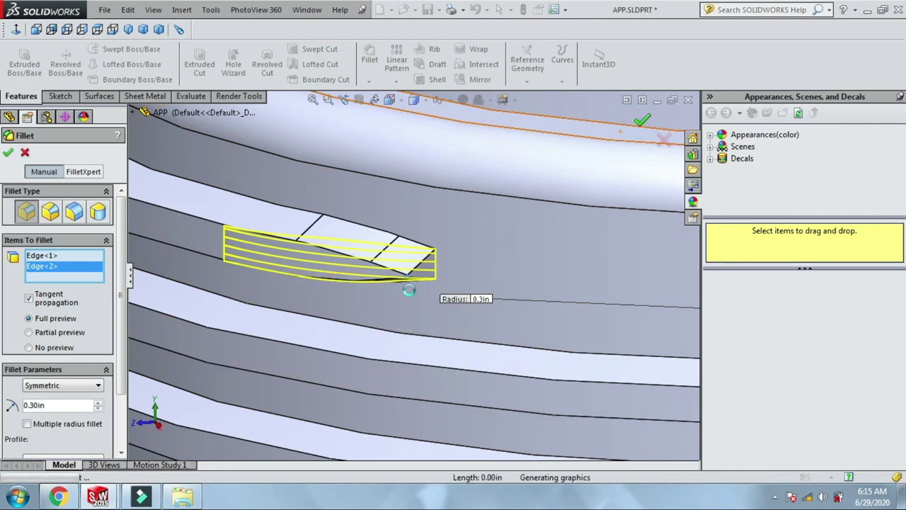
scroll(410, 289, up, 5)
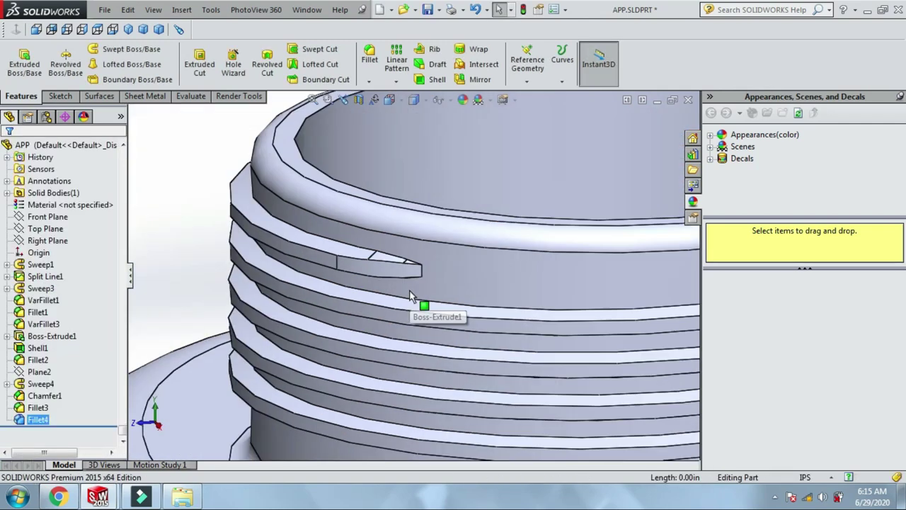
scroll(400, 279, up, 3)
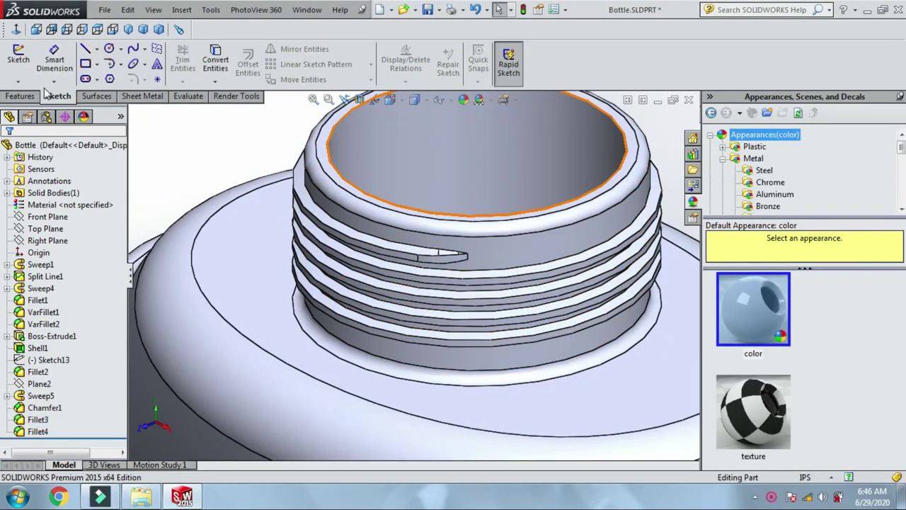
Fillet the two thread-end pocket edges with a 0.01in radius.
click(22, 96)
click(373, 83)
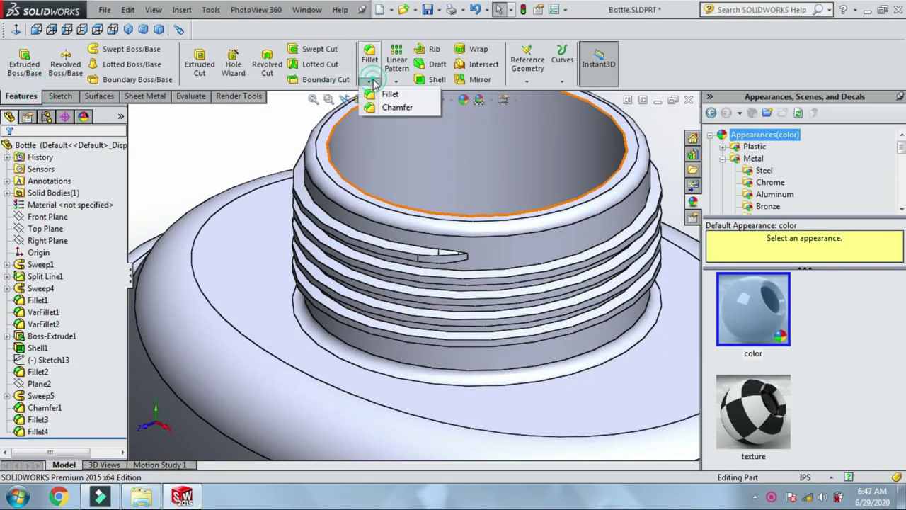
click(382, 91)
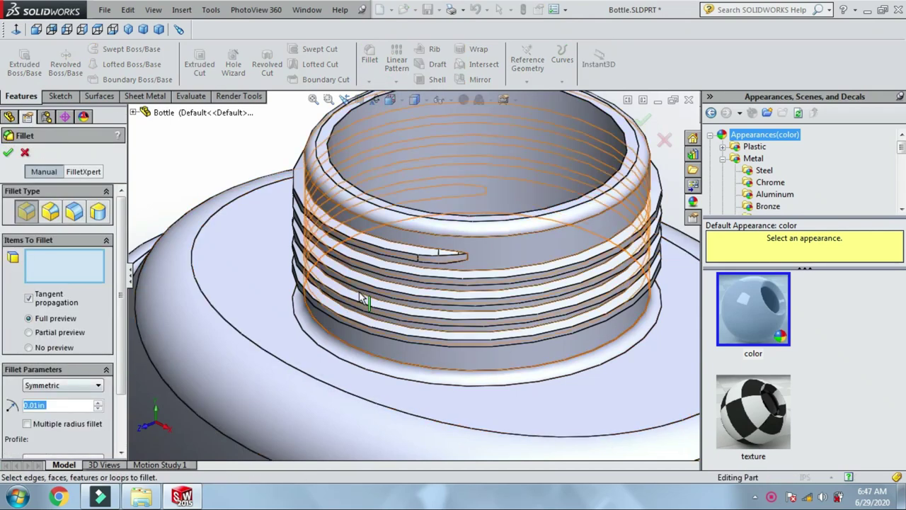
scroll(428, 265, down, 3)
scroll(430, 273, down, 3)
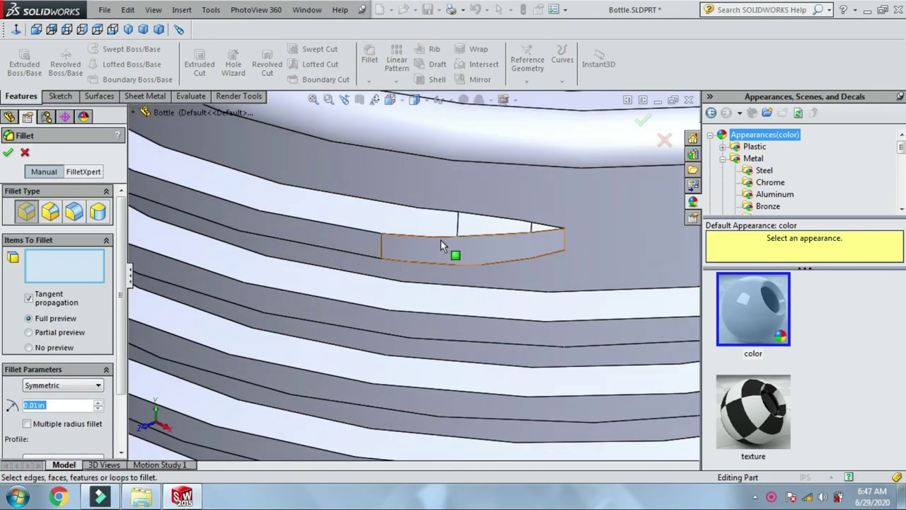
click(375, 232)
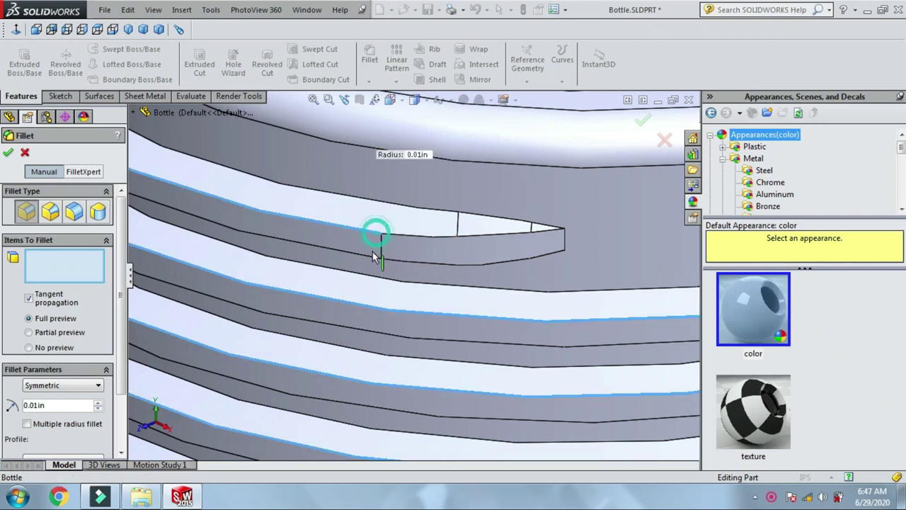
click(347, 257)
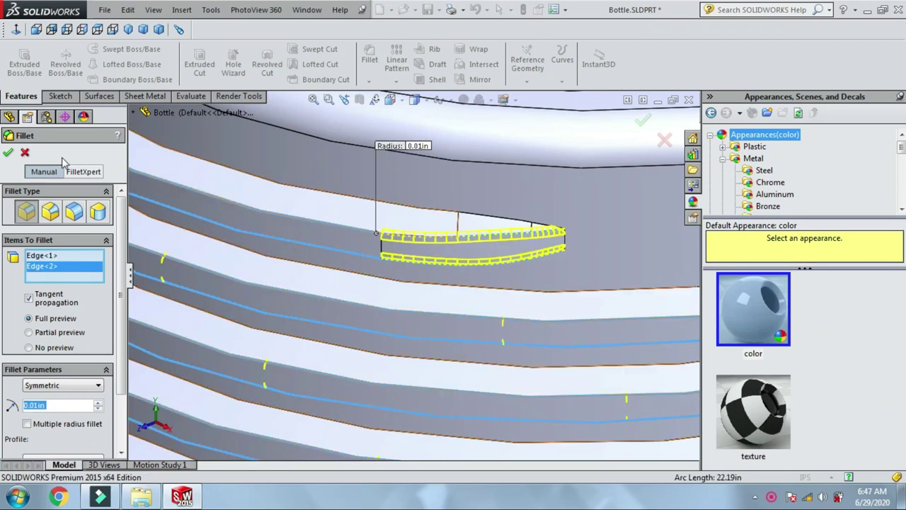
click(9, 154)
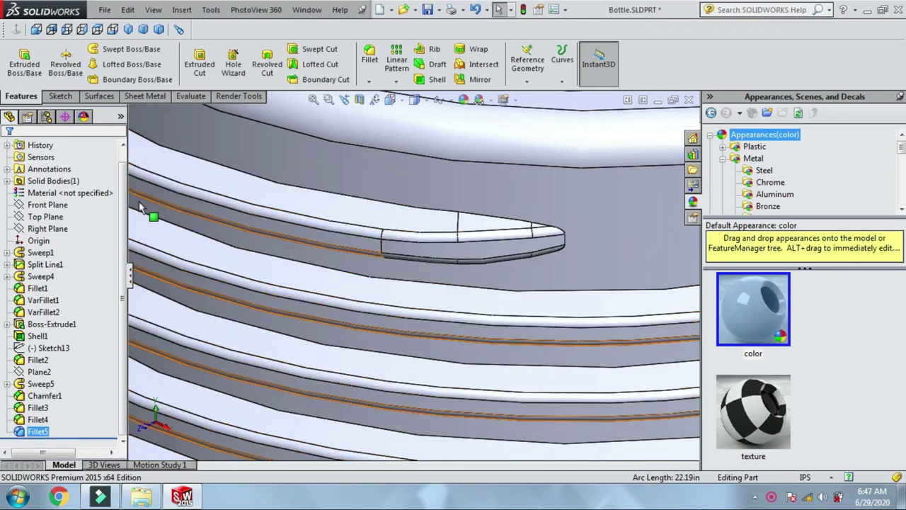
Add a separate 0.01in fillet on the upper edge of the thread end.
click(369, 80)
click(382, 59)
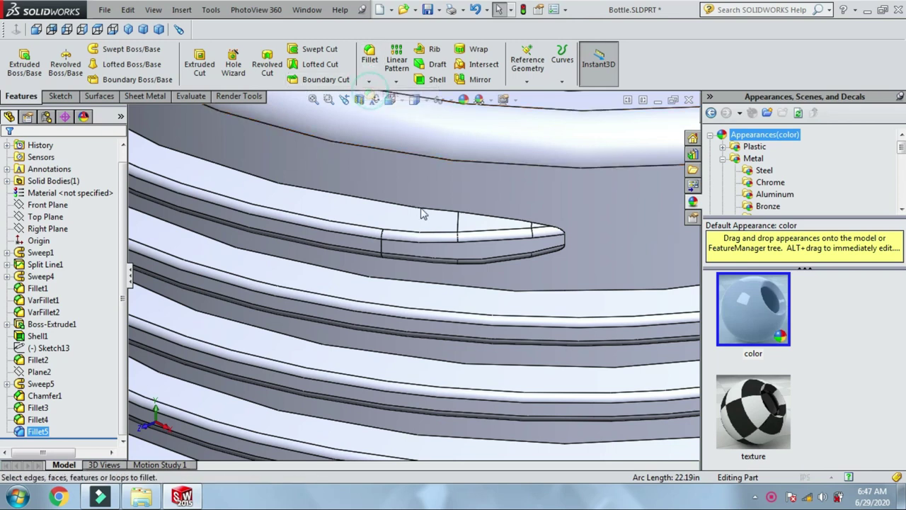
click(475, 219)
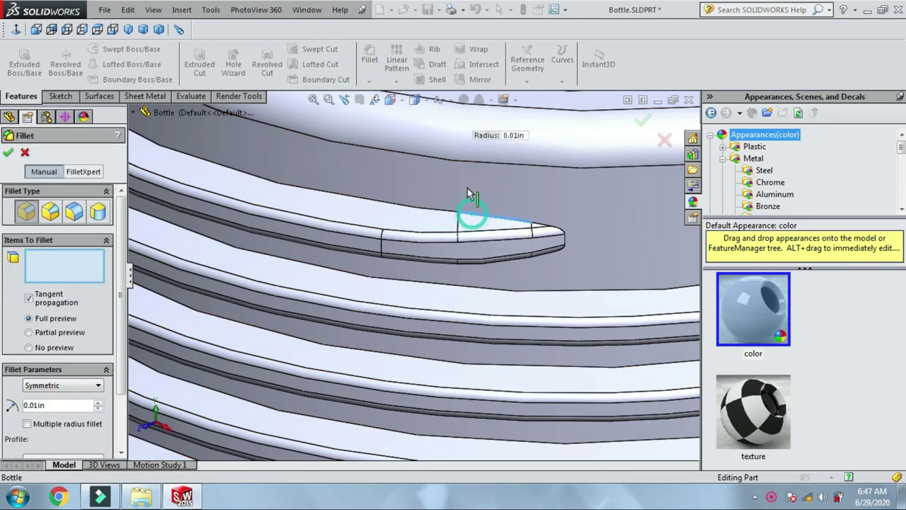
click(10, 153)
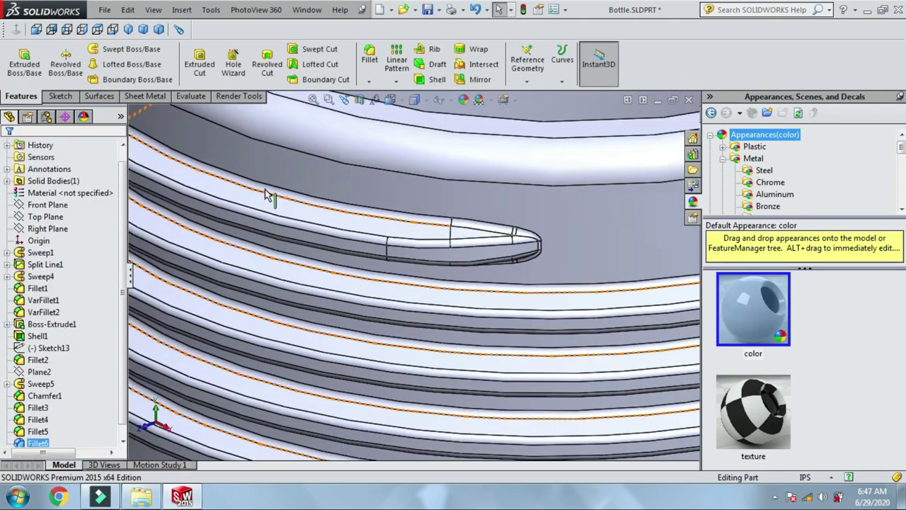
scroll(395, 175, up, 5)
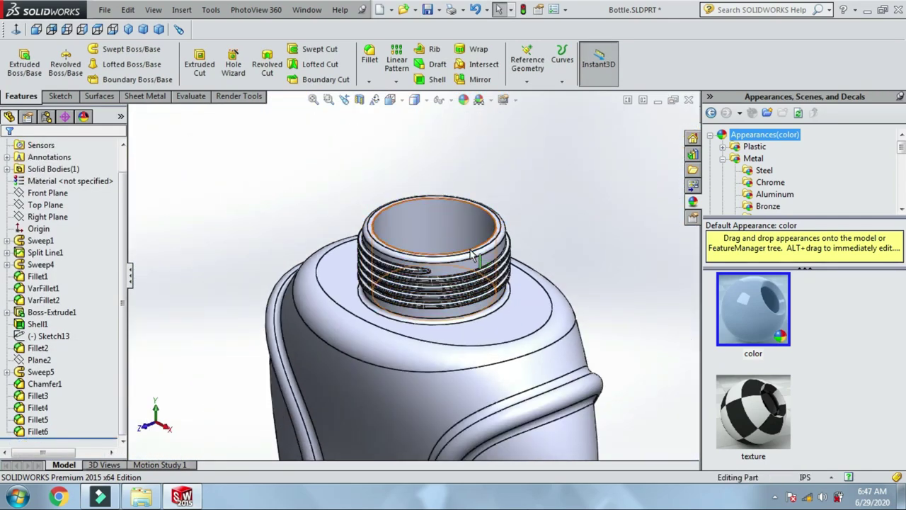
scroll(417, 241, down, 3)
Fillet the inner top rim edge of the neck opening at 0.01in.
scroll(418, 240, down, 2)
click(369, 80)
click(383, 94)
scroll(326, 221, down, 3)
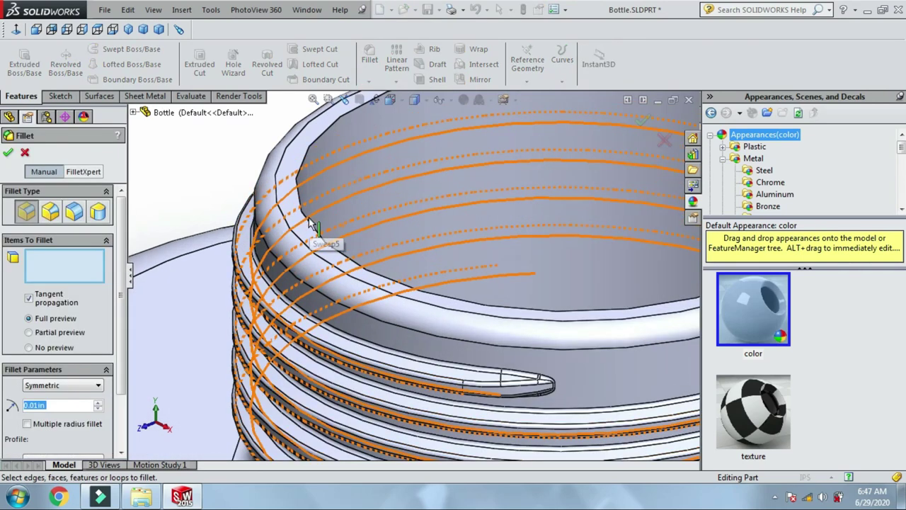
scroll(325, 227, up, 2)
scroll(366, 231, down, 3)
click(365, 233)
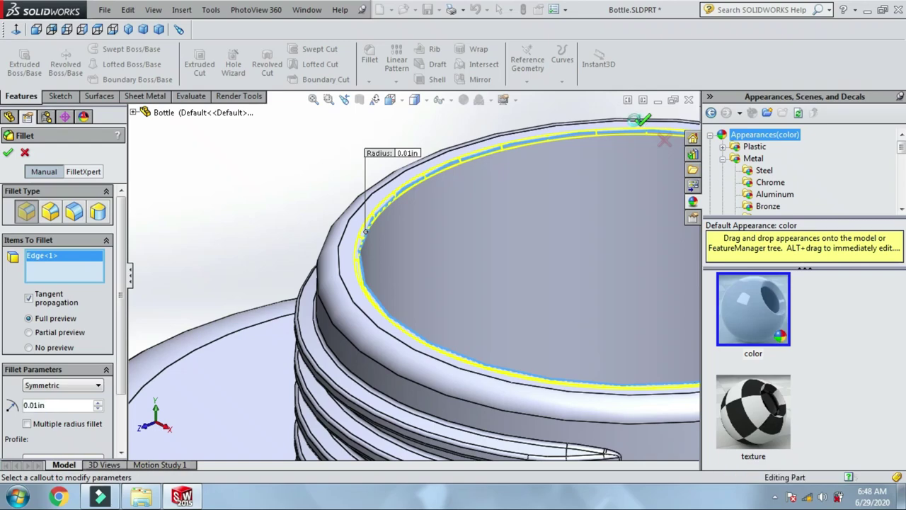
key(Return)
scroll(265, 167, up, 3)
scroll(333, 182, up, 3)
scroll(427, 377, up, 2)
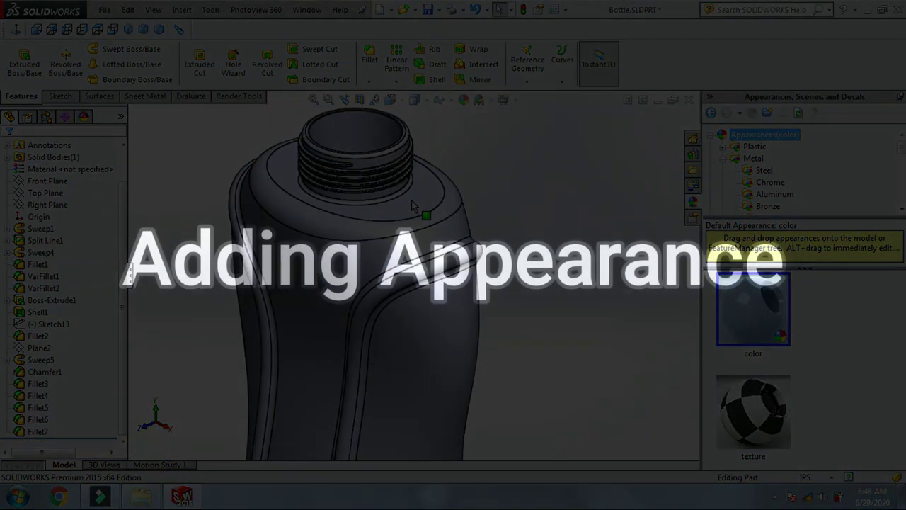
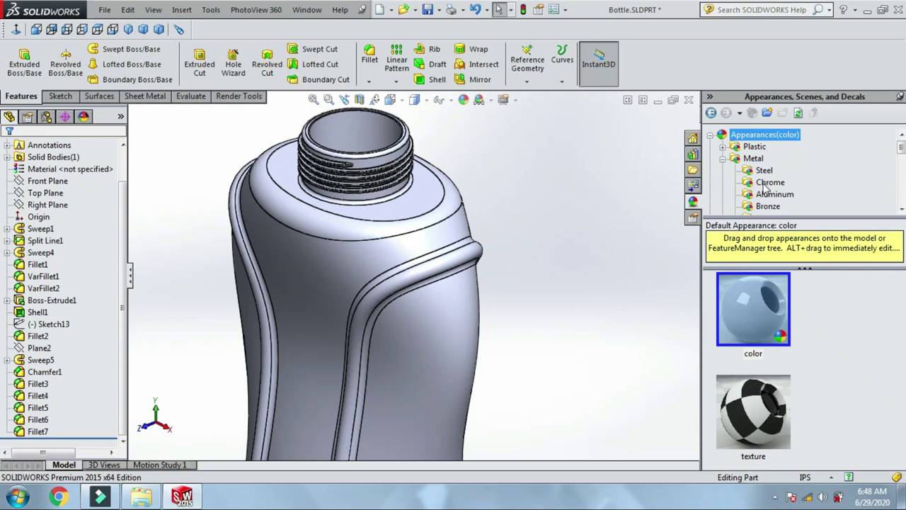
Show the Chrome appearances and drag chromium plate over the bottle's side and shoulder.
click(765, 185)
scroll(595, 273, up, 3)
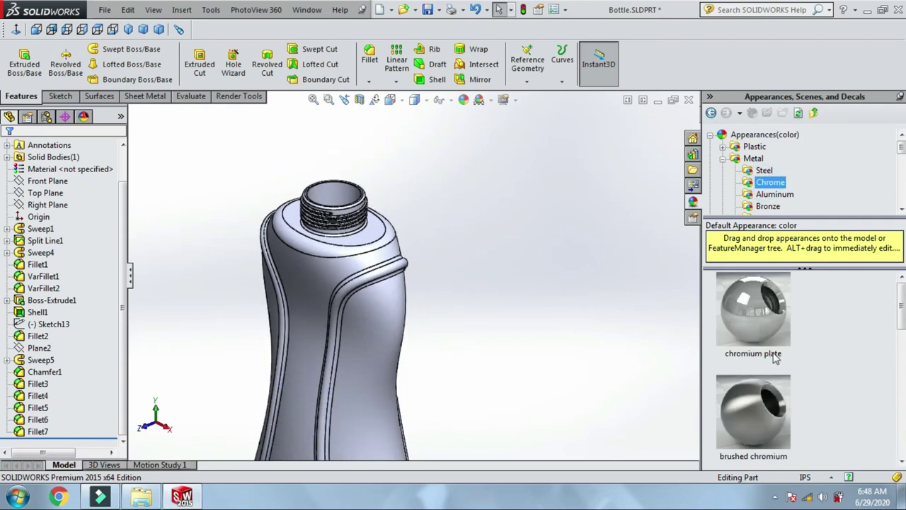
drag(752, 310, 472, 413)
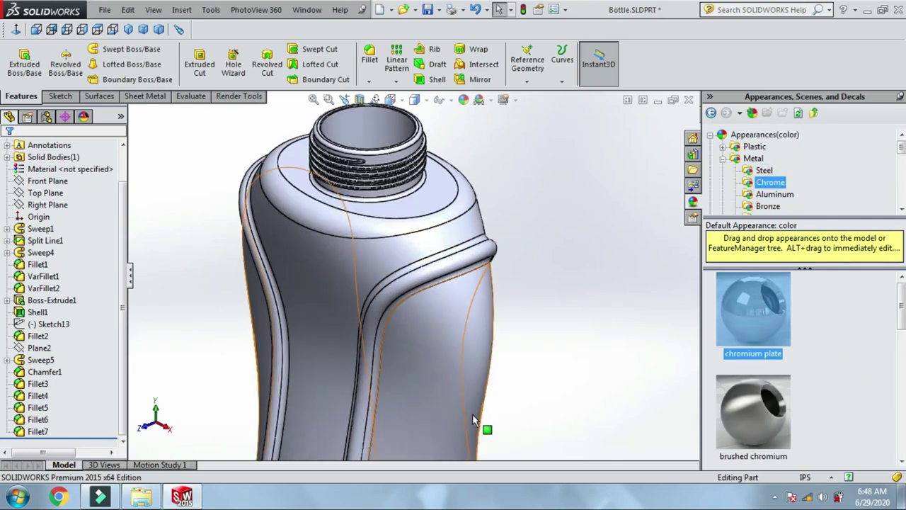
drag(445, 358, 384, 282)
scroll(403, 354, down, 3)
scroll(383, 318, down, 3)
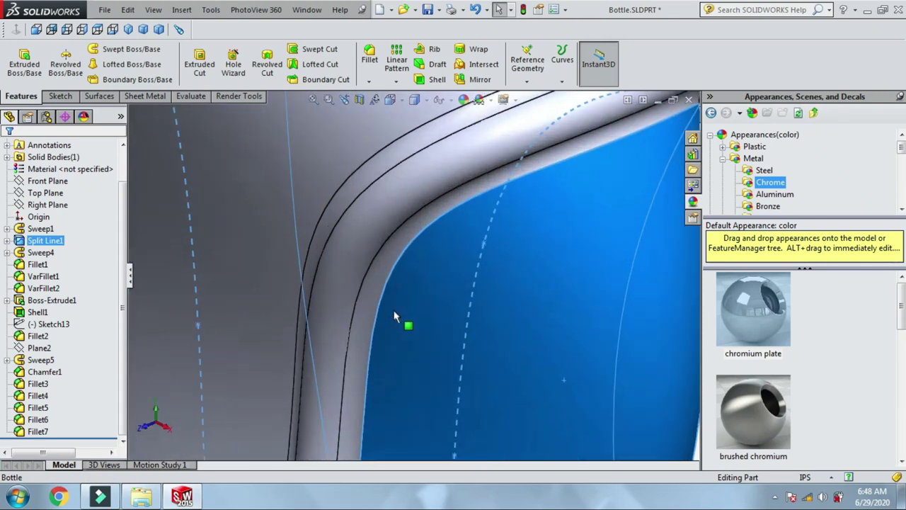
drag(354, 232, 340, 200)
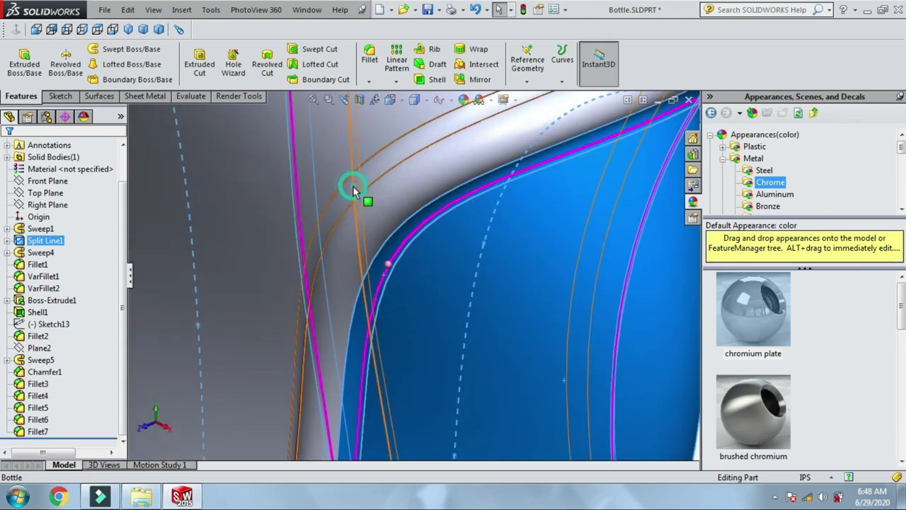
scroll(330, 202, up, 3)
scroll(320, 201, up, 2)
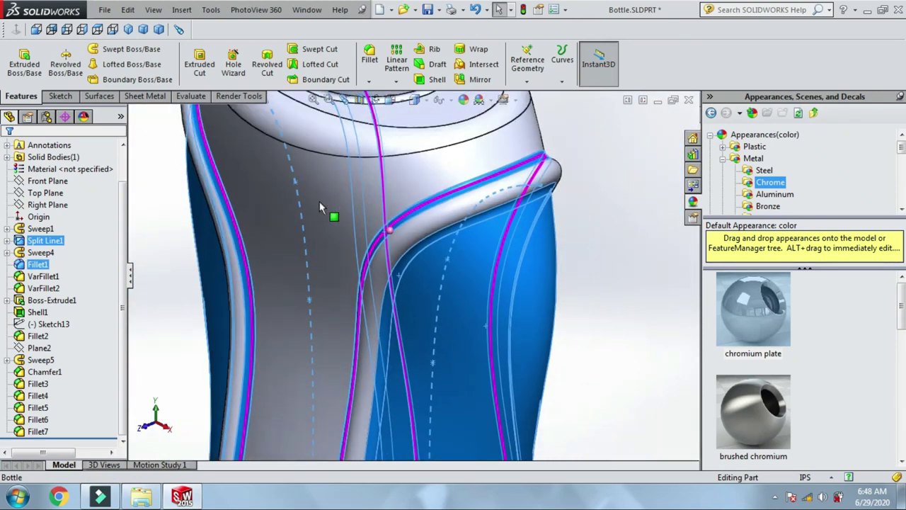
drag(339, 201, 320, 194)
scroll(321, 195, up, 4)
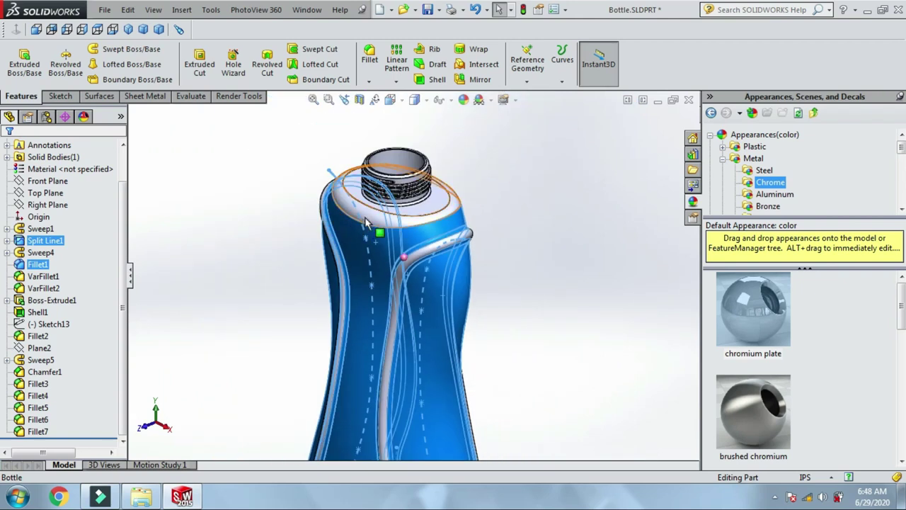
scroll(366, 222, down, 3)
scroll(375, 221, down, 3)
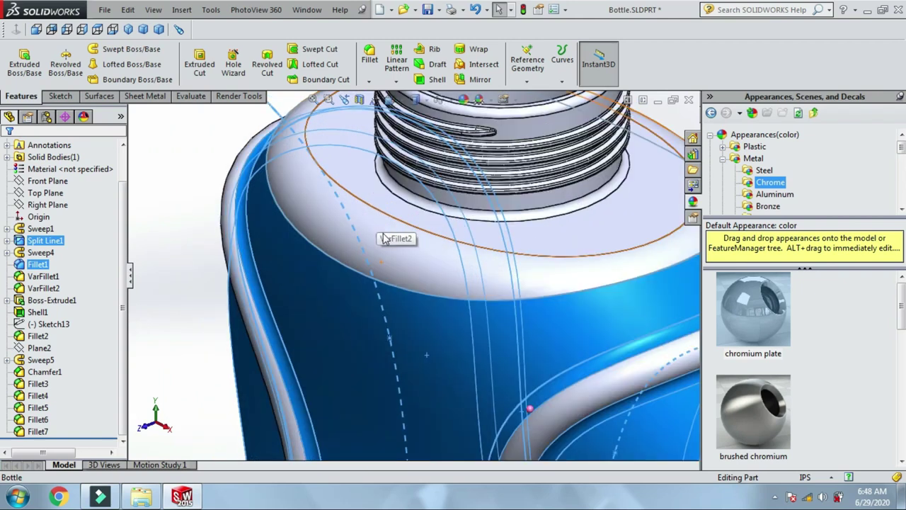
Select the bottle's shoulder fillet, Sweep1 and split-line side faces.
ctrl+click(340, 194)
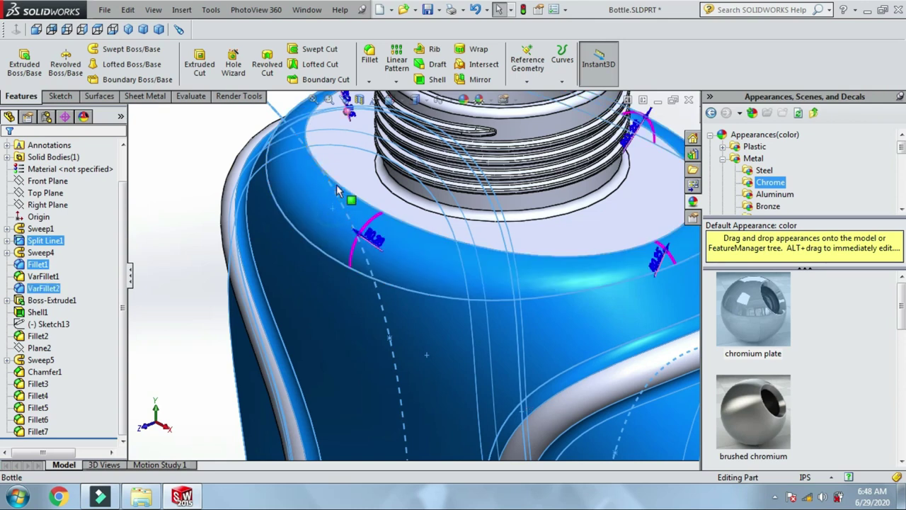
ctrl+click(345, 170)
scroll(399, 229, up, 5)
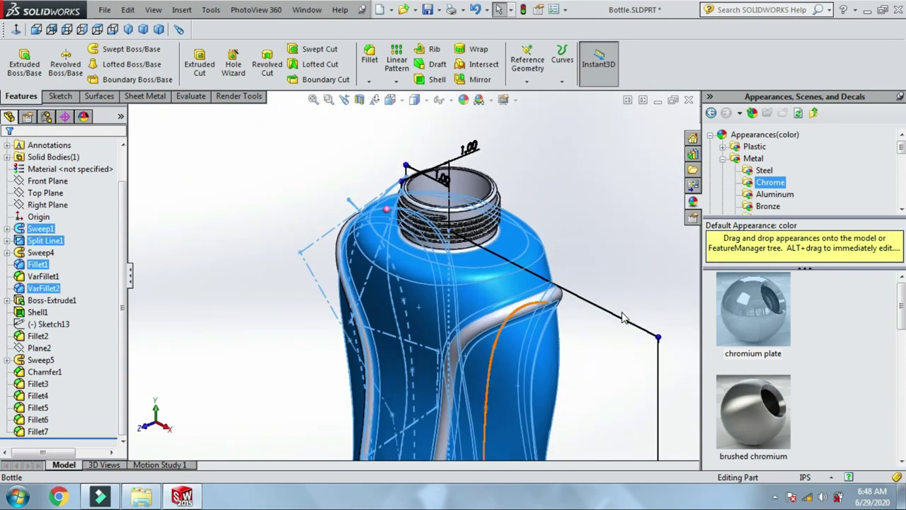
click(761, 314)
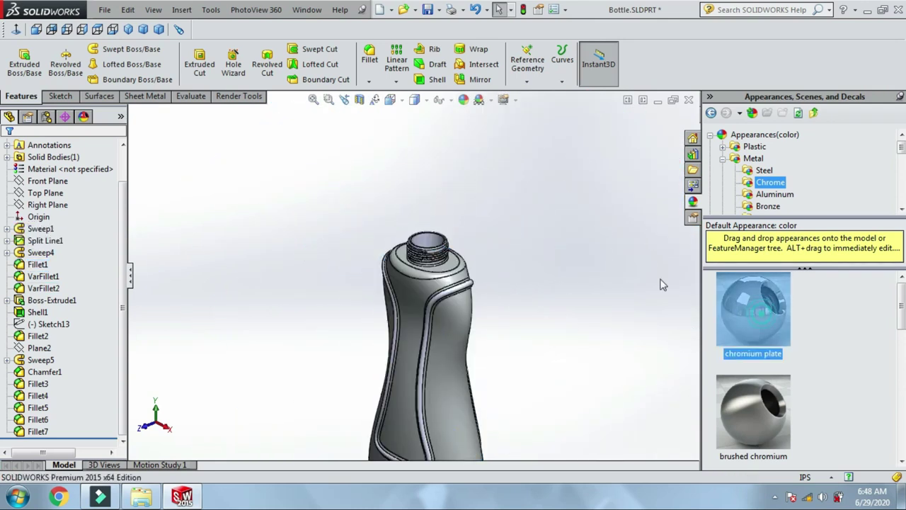
scroll(474, 290, down, 5)
scroll(342, 347, down, 3)
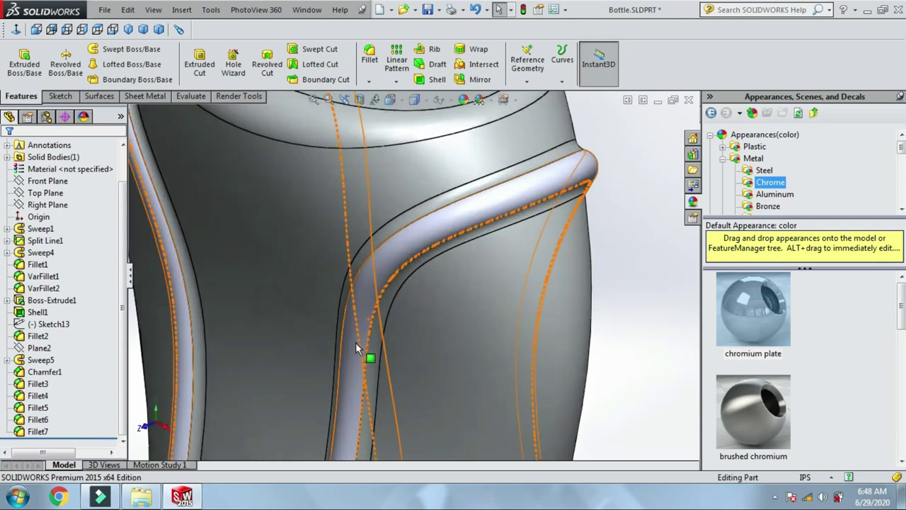
scroll(358, 333, up, 5)
scroll(380, 233, down, 3)
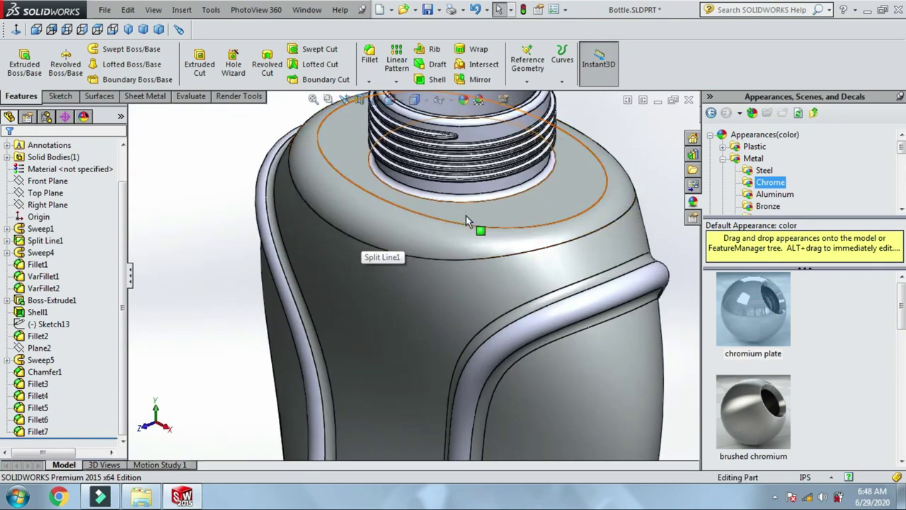
click(447, 257)
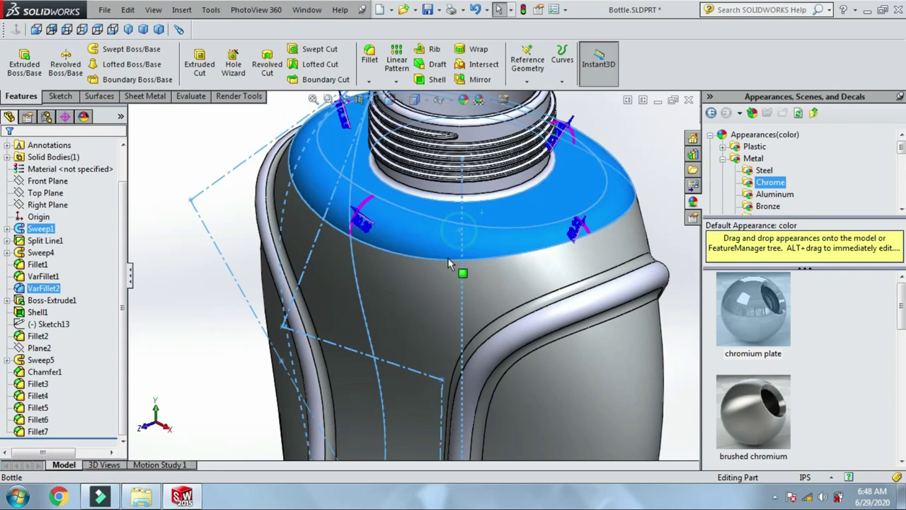
Apply chromium plate to the selected body faces.
scroll(537, 361, down, 4)
drag(521, 353, 509, 271)
mouse_move(504, 237)
mouse_down()
mouse_move(479, 100)
mouse_move(456, 117)
mouse_up()
drag(306, 238, 306, 240)
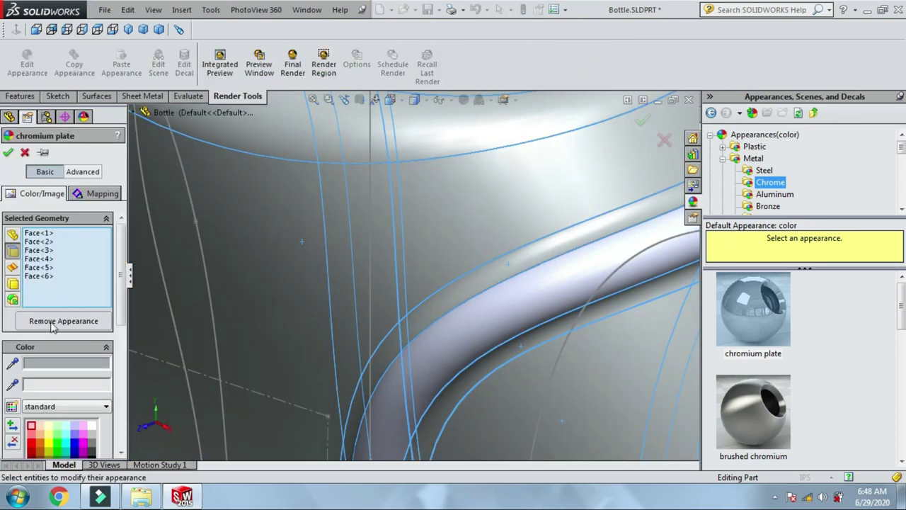
Change the body colour to dark blue (RGB 0, 0, 128) and confirm.
drag(121, 304, 121, 368)
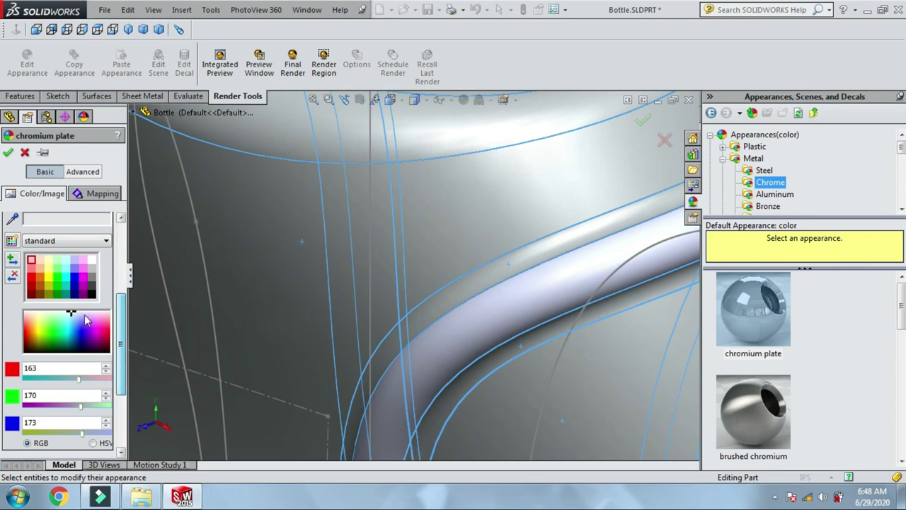
click(76, 294)
scroll(273, 291, up, 5)
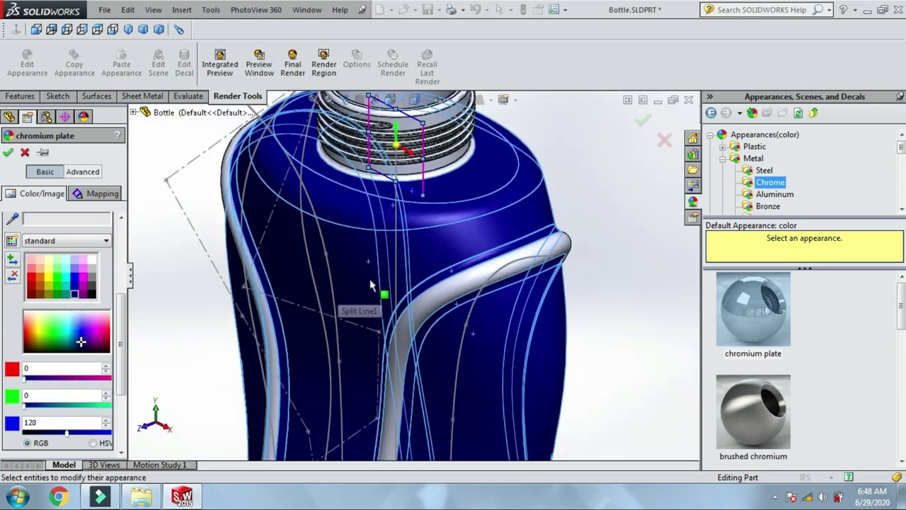
click(642, 121)
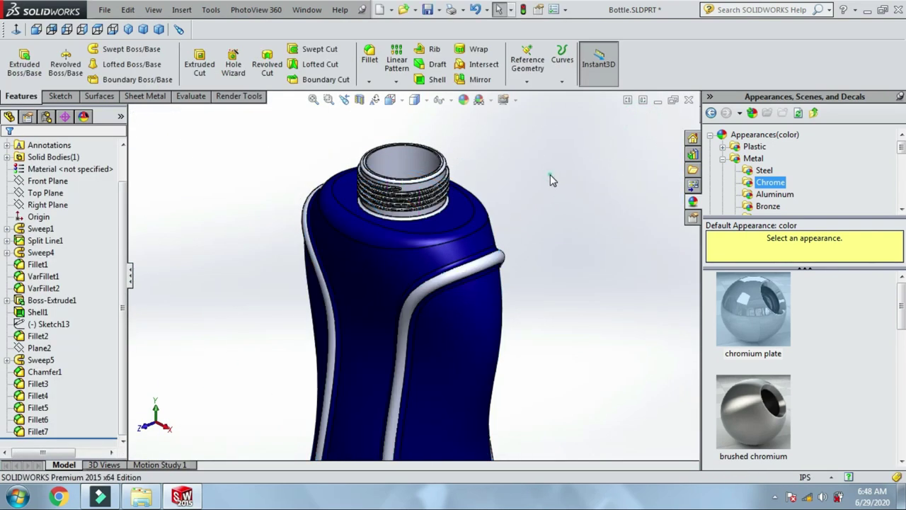
scroll(550, 174, up, 3)
Select the side trim and the bottle's bottom face, then clear the selection.
scroll(417, 396, down, 1)
scroll(418, 400, up, 2)
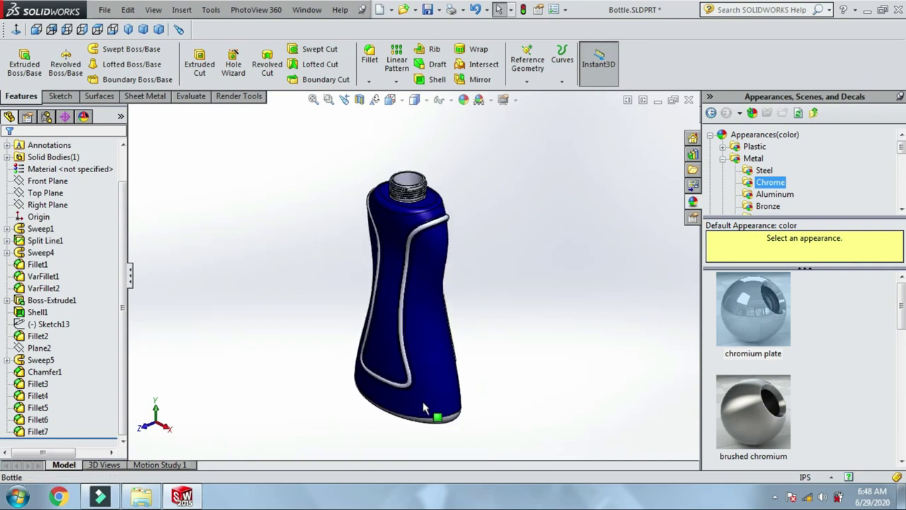
scroll(443, 257, down, 2)
scroll(421, 257, down, 2)
scroll(407, 205, down, 1)
click(402, 196)
scroll(376, 220, up, 3)
scroll(382, 254, up, 2)
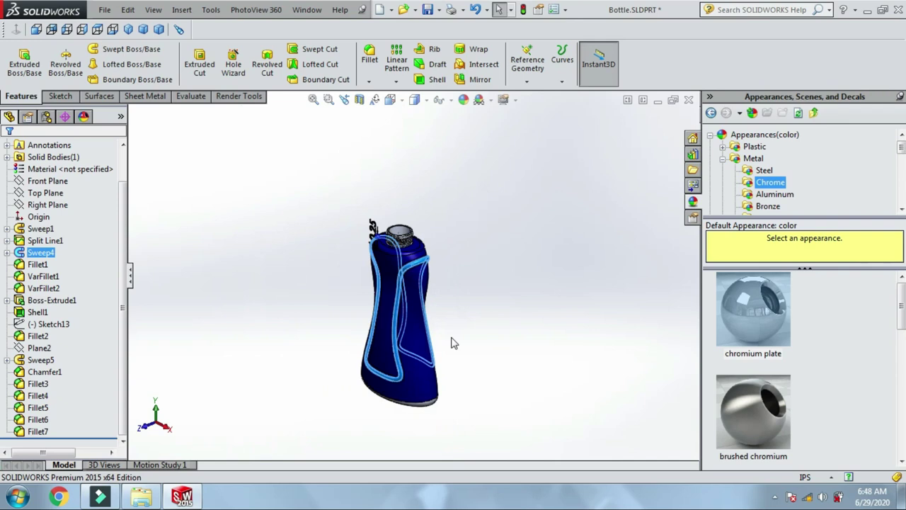
scroll(434, 396, down, 2)
scroll(398, 358, down, 2)
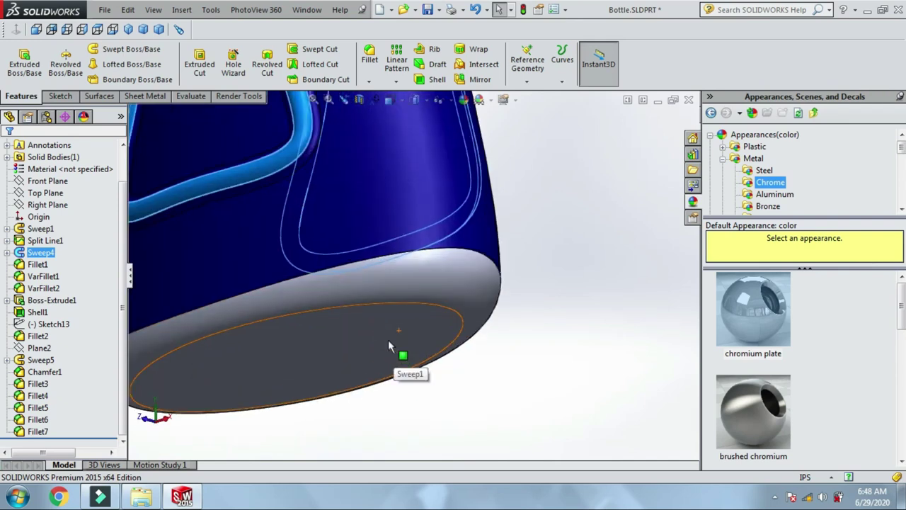
ctrl+click(388, 341)
scroll(444, 307, up, 2)
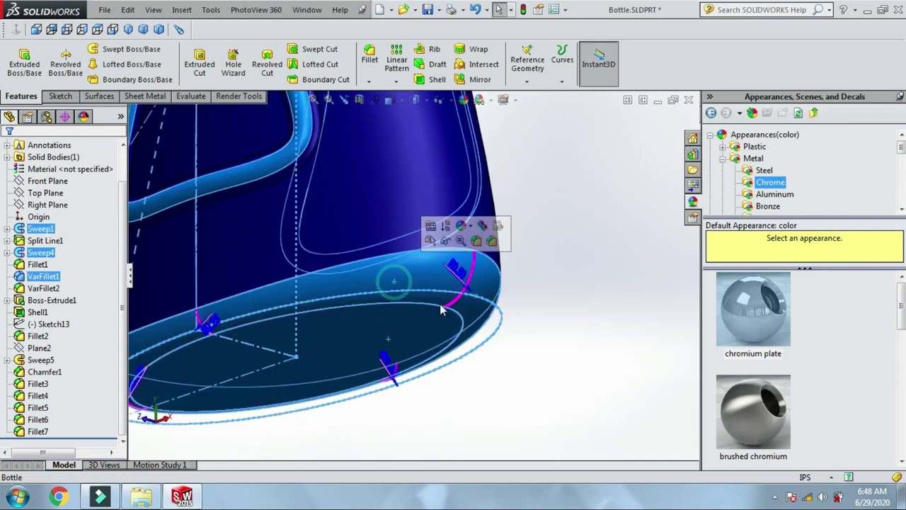
scroll(448, 312, up, 2)
scroll(447, 301, up, 2)
scroll(446, 163, up, 1)
scroll(428, 171, up, 2)
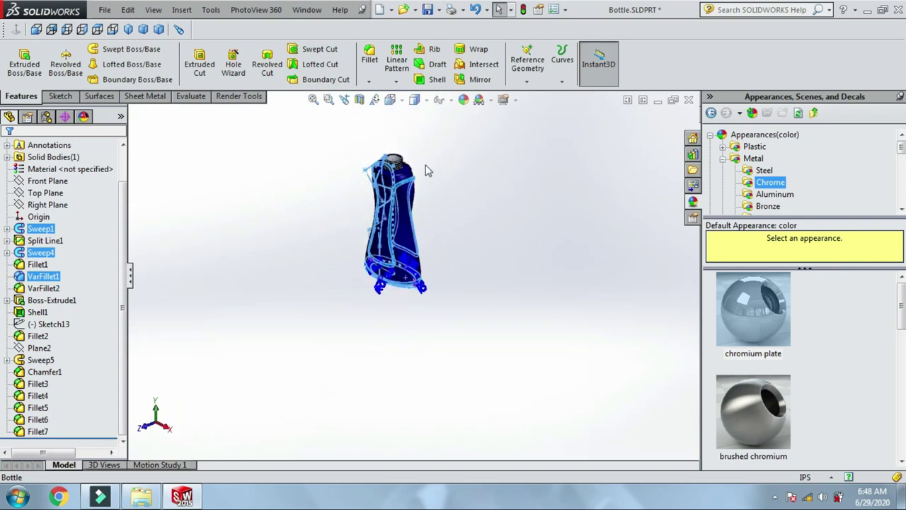
scroll(349, 244, down, 3)
scroll(349, 244, down, 2)
scroll(375, 219, down, 2)
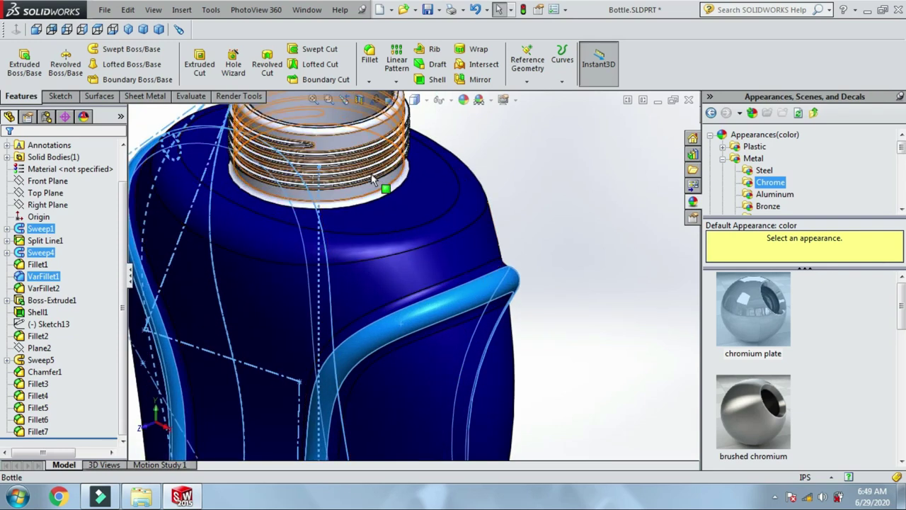
scroll(363, 170, up, 1)
scroll(430, 284, up, 1)
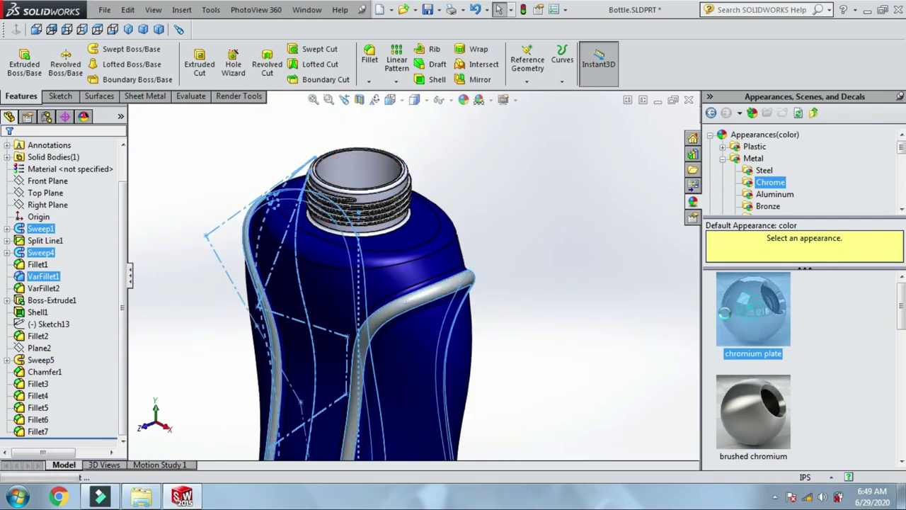
click(617, 277)
Select Sweep4, then Sweep1 and VarFillet1 on the bottle's base rim.
scroll(616, 277, up, 2)
scroll(479, 347, up, 1)
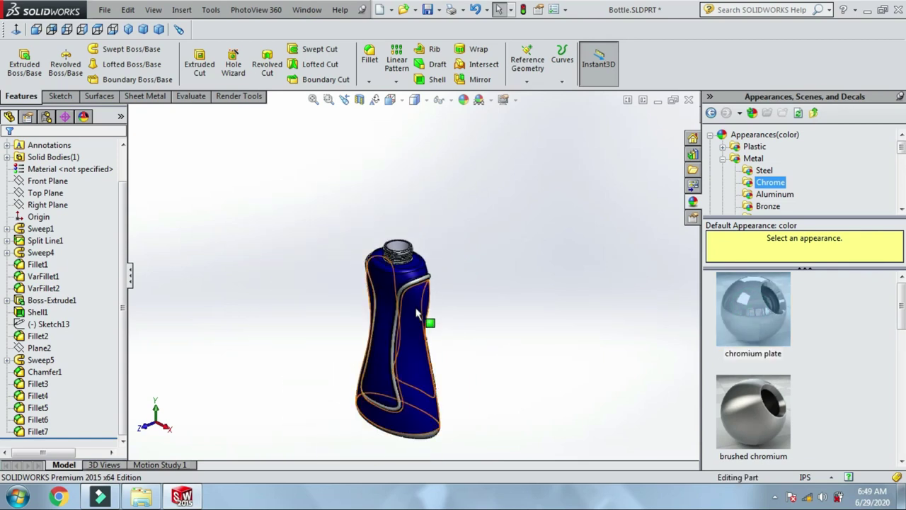
scroll(424, 318, down, 3)
click(405, 263)
scroll(405, 264, up, 1)
scroll(401, 378, up, 2)
middle_drag(400, 379, 404, 394)
scroll(407, 342, down, 4)
scroll(407, 342, down, 1)
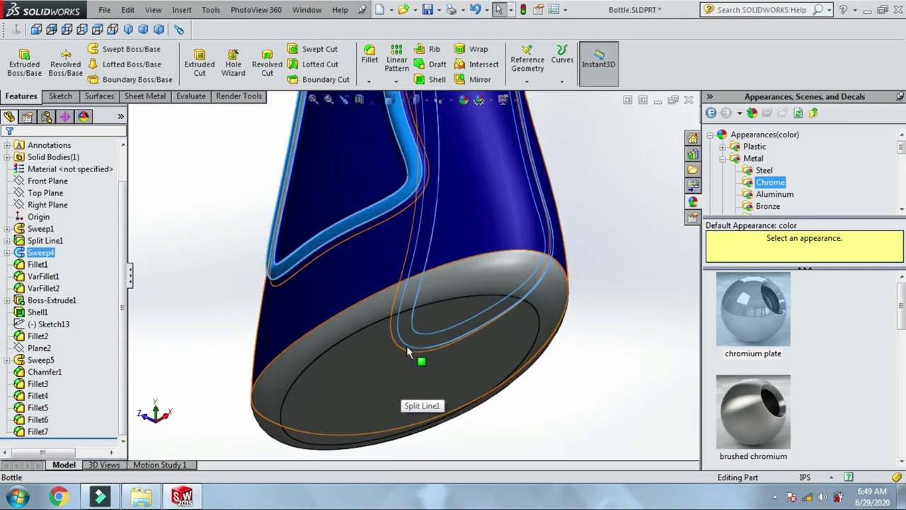
scroll(407, 342, down, 1)
click(407, 342)
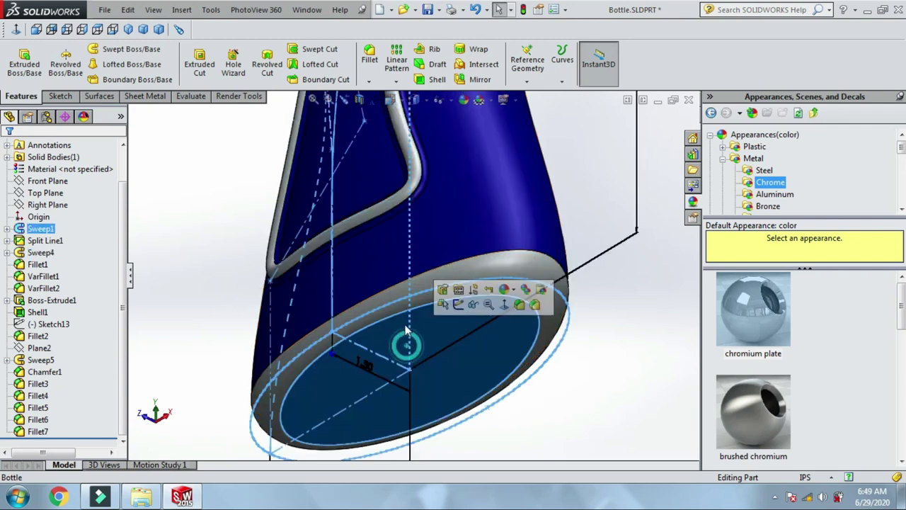
click(425, 283)
scroll(437, 319, up, 2)
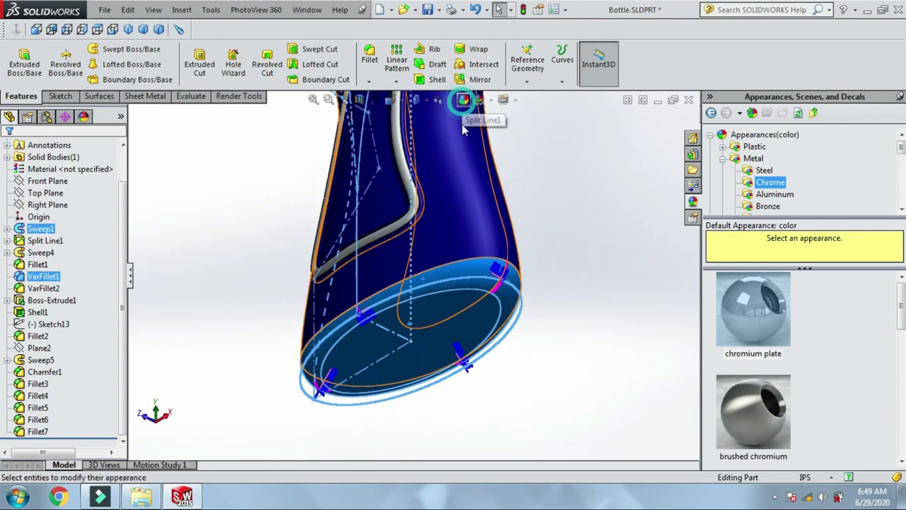
Apply white chromium plate to the base rim faces and turn the bottle upright.
click(463, 99)
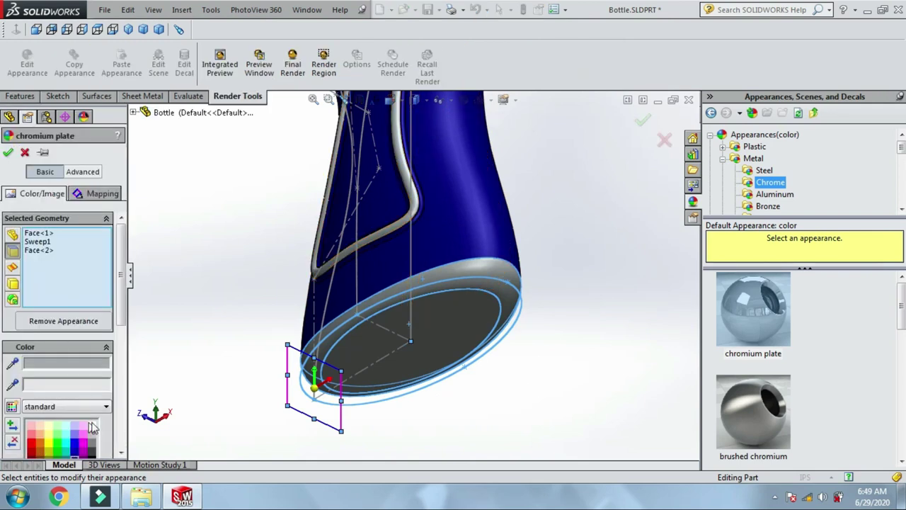
click(91, 426)
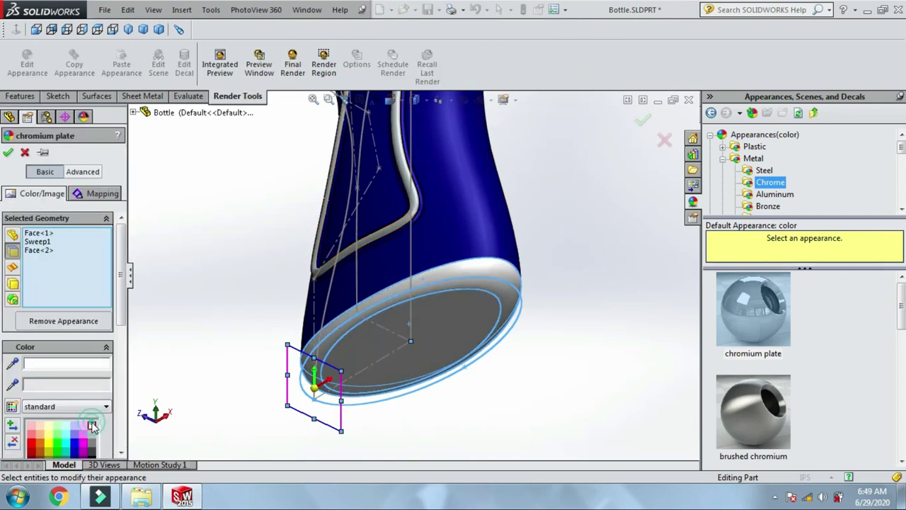
click(8, 153)
scroll(542, 262, up, 3)
mouse_move(543, 263)
middle_down()
mouse_move(572, 248)
mouse_move(514, 154)
middle_up()
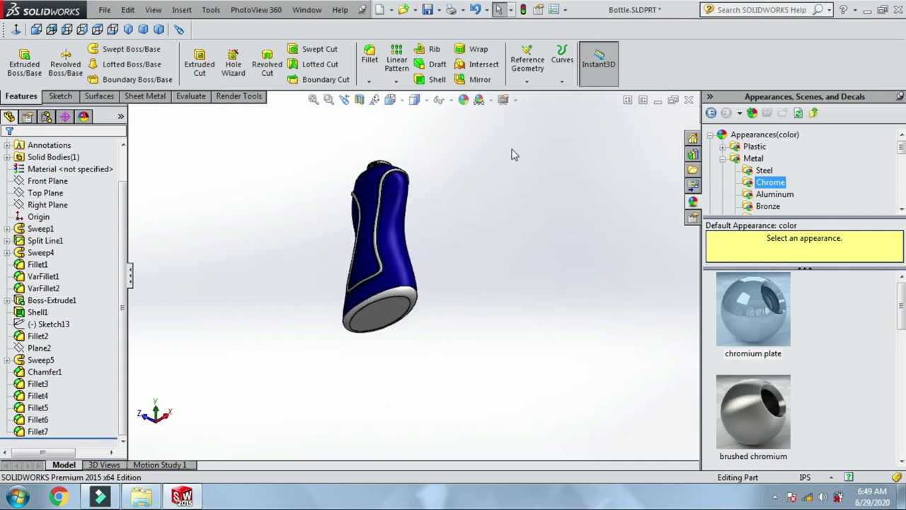
right_click(514, 154)
Paste the chrome appearance onto the neck features Boss-Extrude1 through Fillet7.
click(538, 196)
mouse_move(495, 204)
mouse_down()
mouse_move(509, 323)
mouse_move(529, 295)
mouse_up()
scroll(381, 228, down, 2)
scroll(381, 227, down, 4)
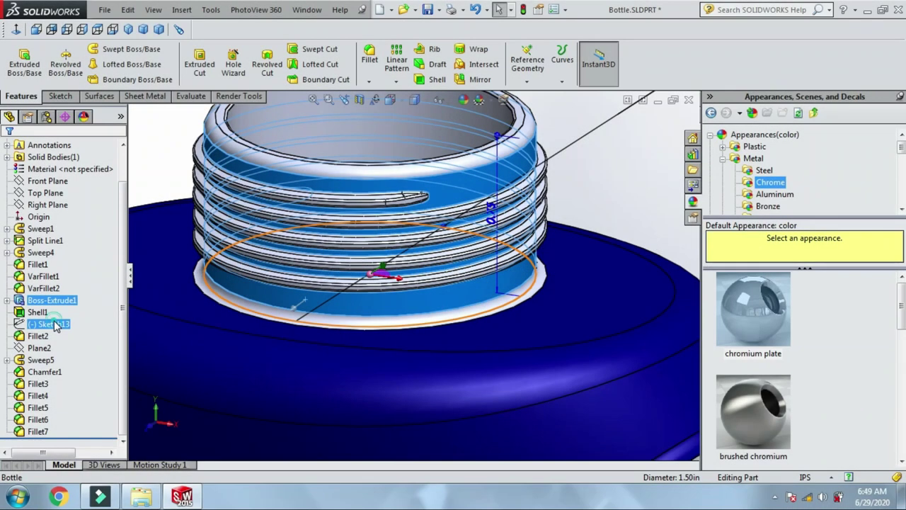
ctrl+click(39, 338)
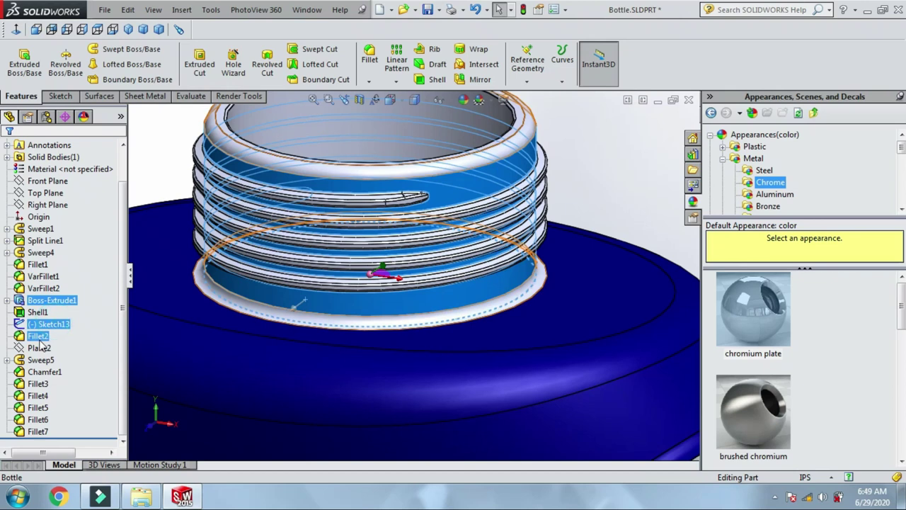
ctrl+click(39, 348)
ctrl+click(40, 359)
ctrl+click(43, 371)
ctrl+click(39, 383)
ctrl+click(39, 396)
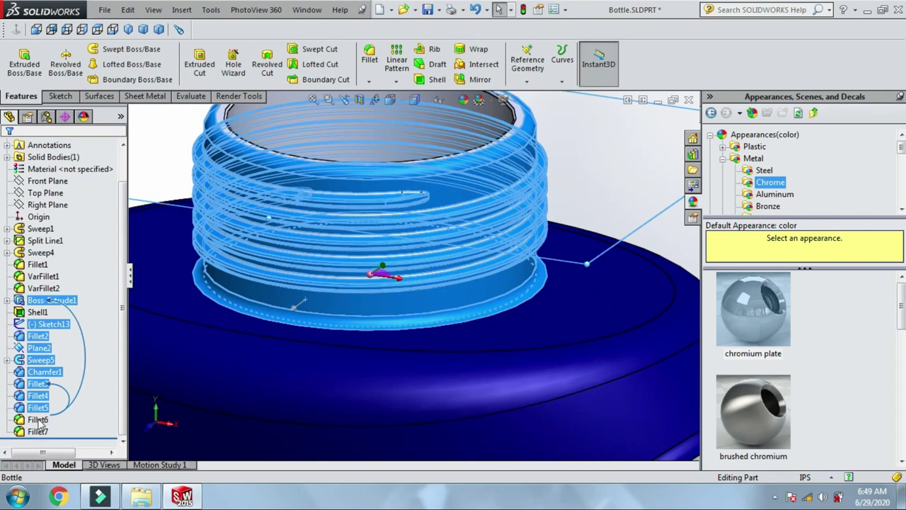
ctrl+click(38, 420)
ctrl+click(39, 432)
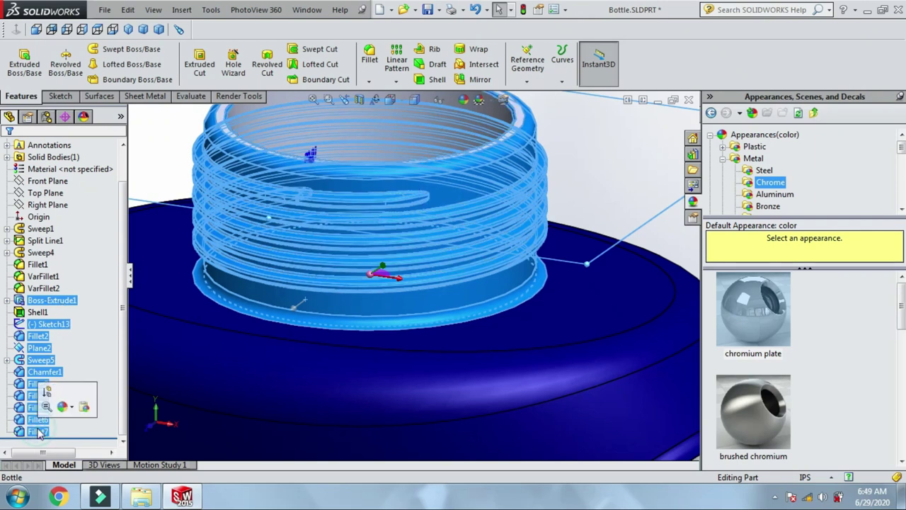
click(84, 407)
Select the inside face of the neck and edit its appearance colour.
scroll(189, 339, up, 3)
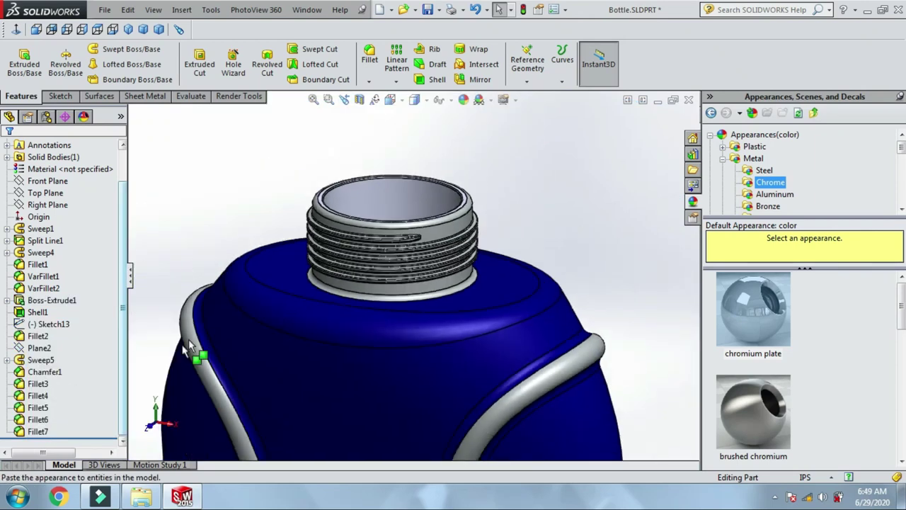
scroll(368, 207, down, 3)
scroll(354, 233, down, 2)
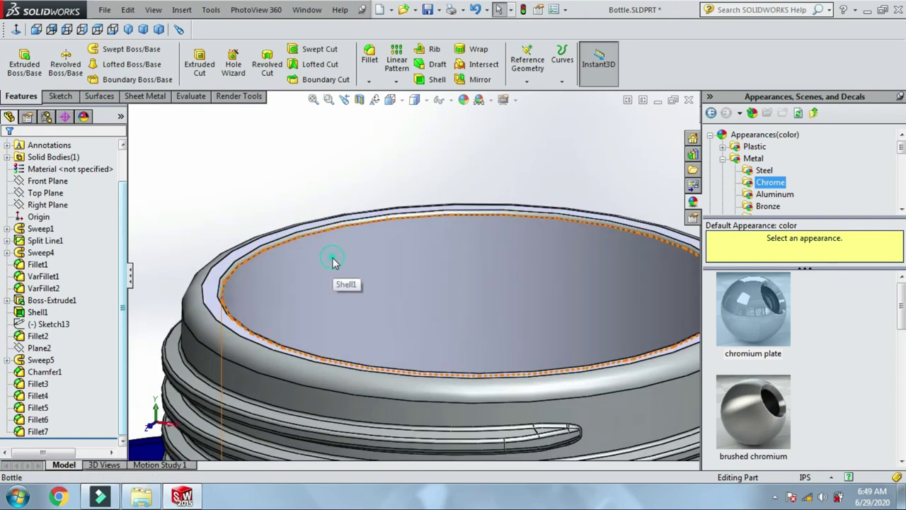
click(334, 259)
scroll(348, 219, up, 2)
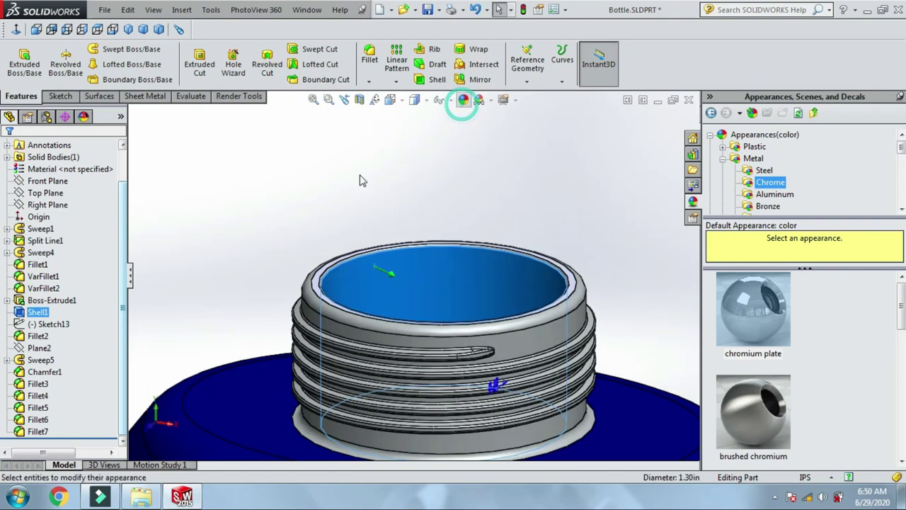
scroll(360, 180, up, 5)
click(16, 152)
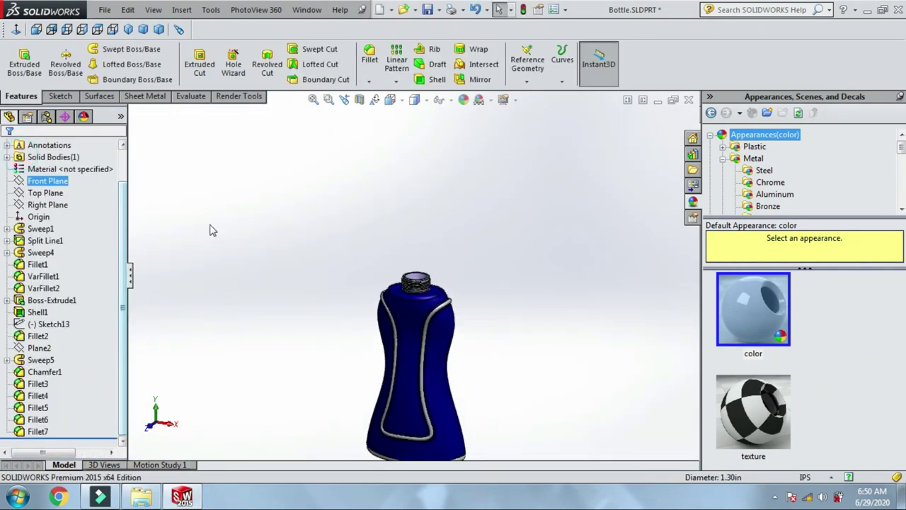
Rotate the bottle to a new angle and zoom to fit it in view.
scroll(416, 255, up, 3)
scroll(481, 404, down, 2)
right_click(459, 181)
click(487, 232)
mouse_move(467, 230)
mouse_down()
mouse_move(457, 284)
mouse_move(456, 242)
mouse_up()
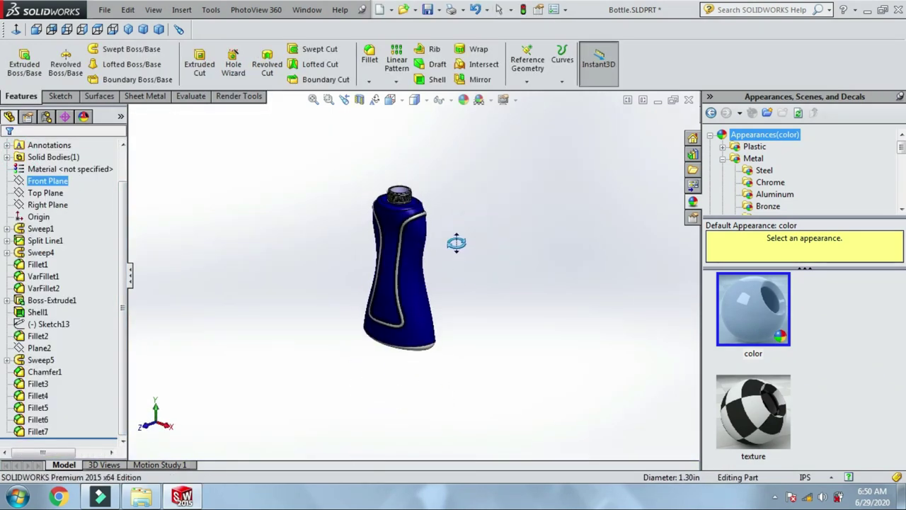
scroll(457, 242, down, 3)
drag(403, 234, 317, 278)
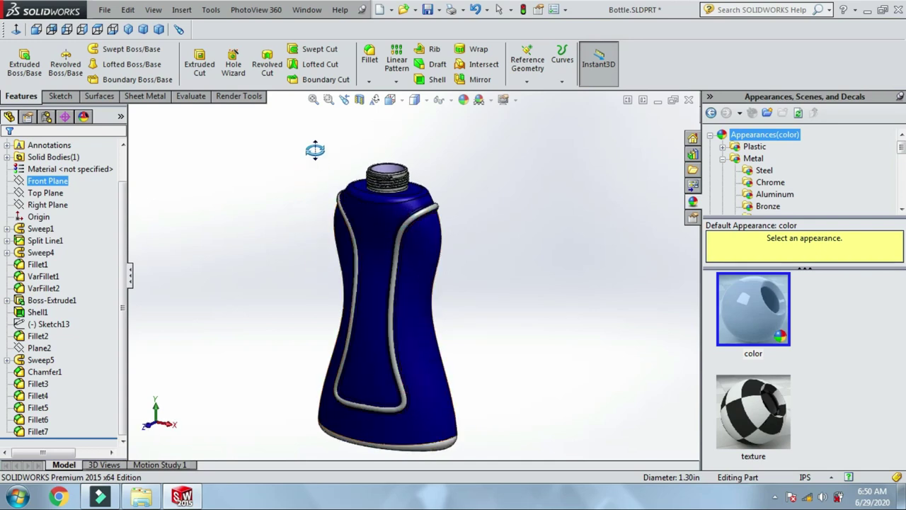
click(313, 103)
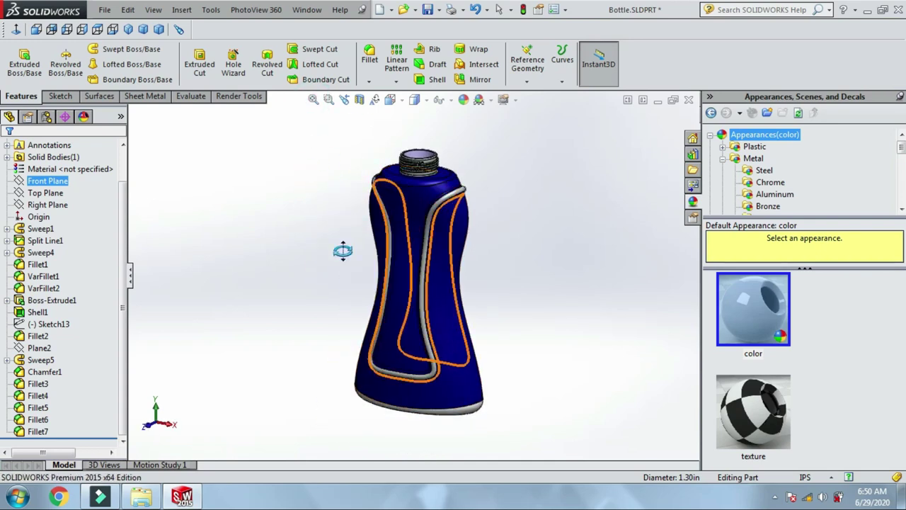
Turn on Perspective and Shadows In Shaded Mode.
click(516, 99)
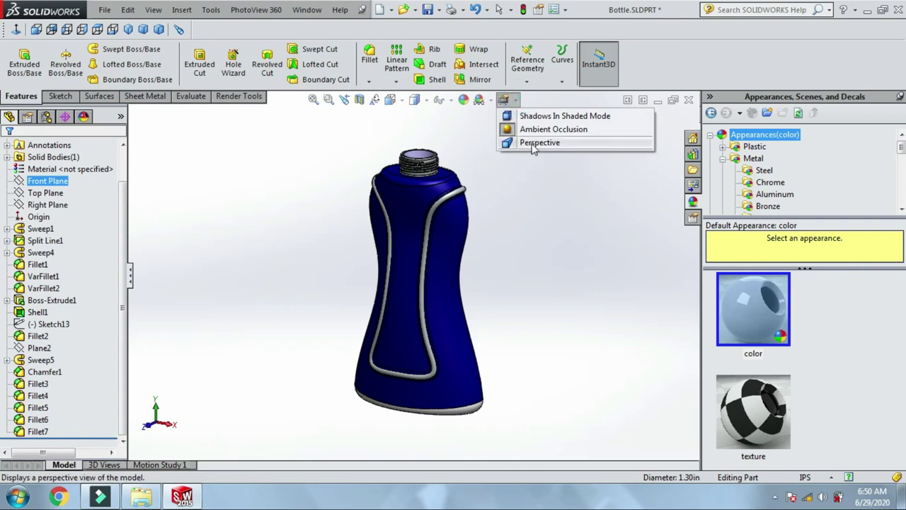
click(533, 144)
click(515, 100)
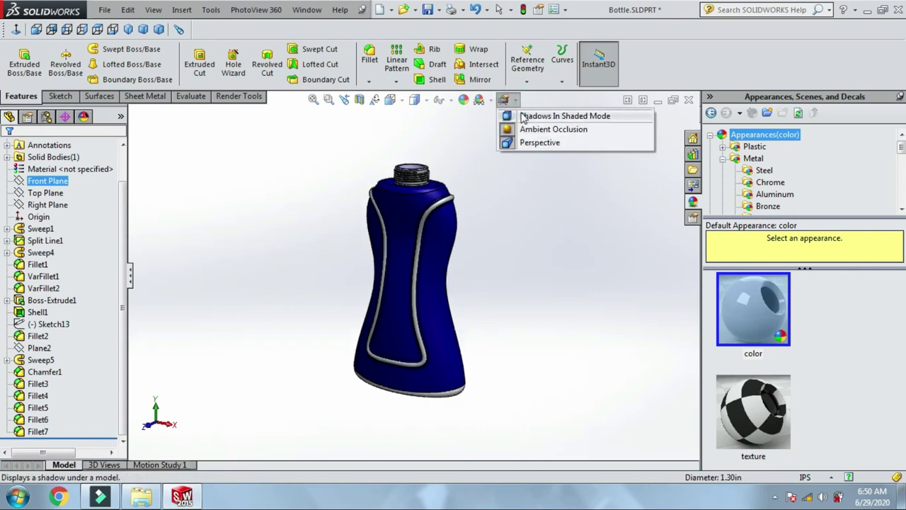
click(523, 117)
Start the PhotoView 360 render of the bottle.
middle_drag(336, 225, 397, 260)
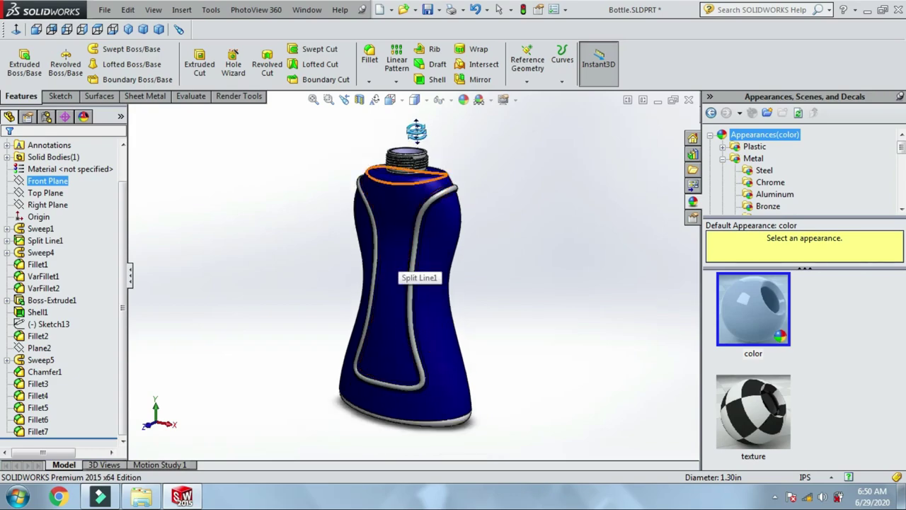
click(417, 102)
click(416, 201)
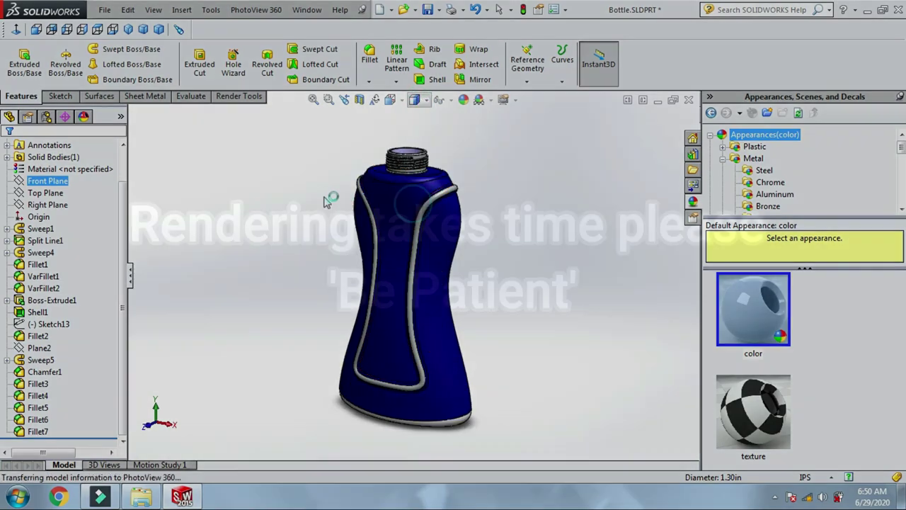